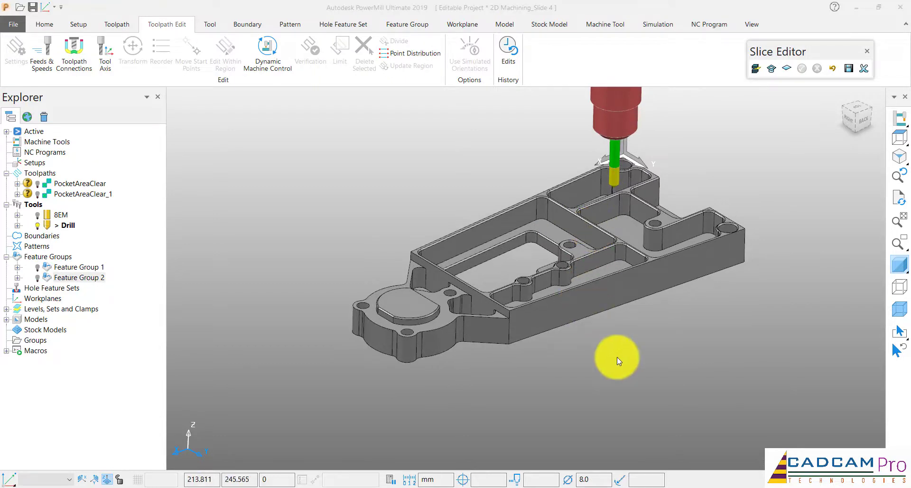
{"action": "middle_click_drag", "start_coordinate": [617, 357], "coordinate": [613, 308]}
{"action": "scroll", "coordinate": [593, 294], "scroll_direction": "up", "scroll_amount": 10}
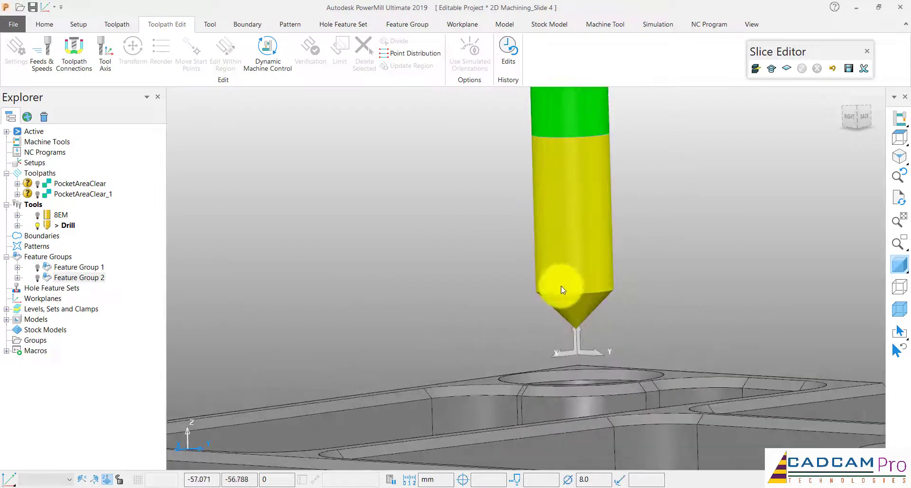
{"action": "scroll", "coordinate": [588, 280], "scroll_direction": "down", "scroll_amount": 5}
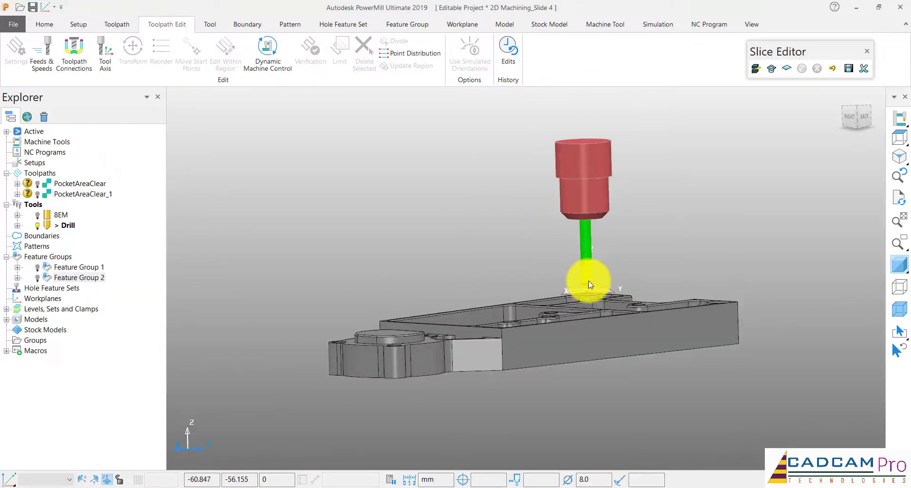
{"action": "middle_click_drag", "start_coordinate": [588, 280], "coordinate": [443, 264]}
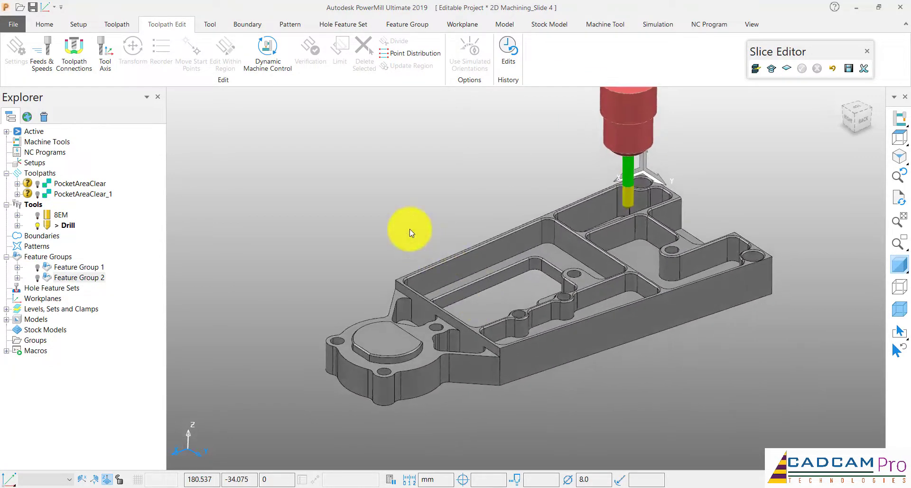
Create a new feature group and rename it "Feature group 3"
{"action": "left_click", "coordinate": [44, 23]}
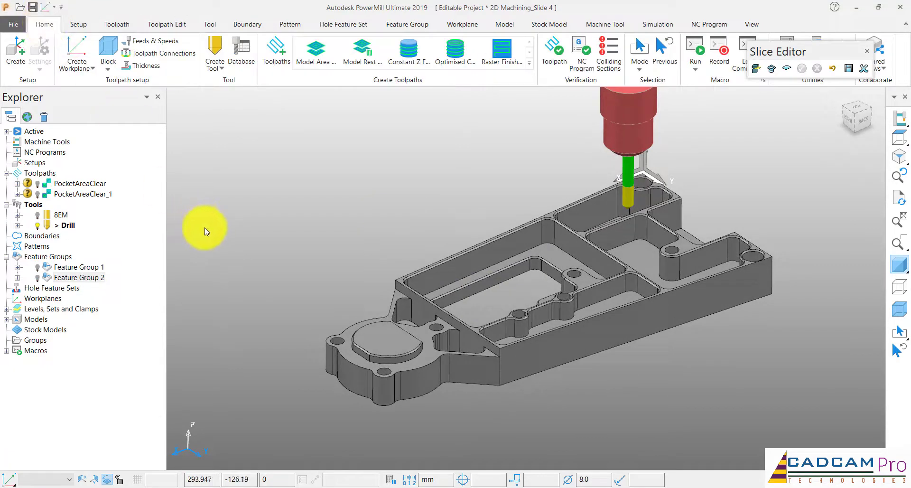
{"action": "left_click", "coordinate": [61, 260]}
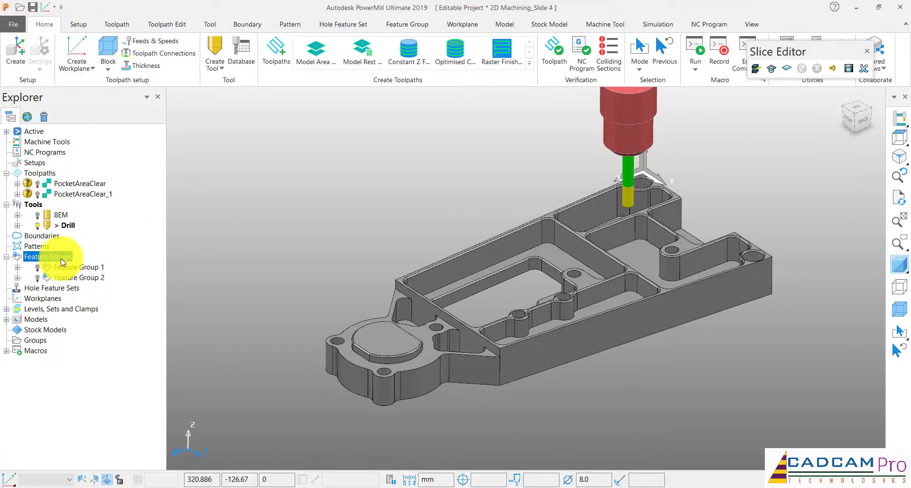
{"action": "right_click", "coordinate": [61, 261]}
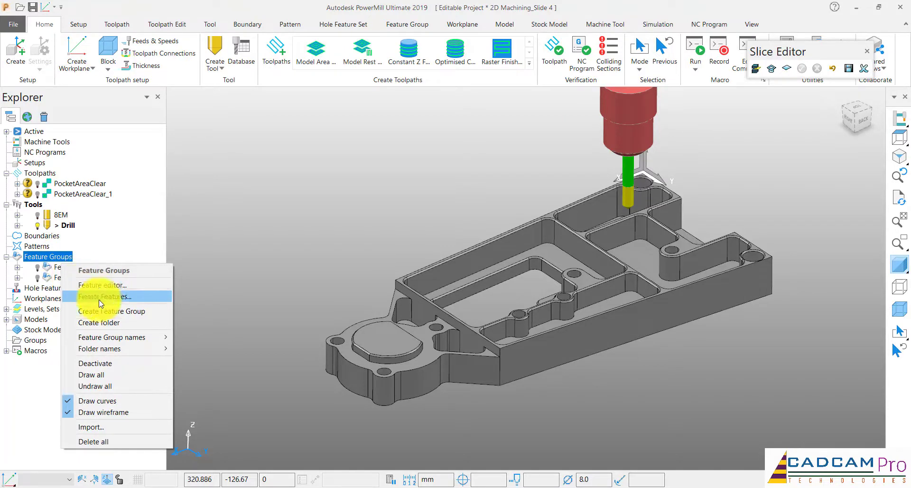
{"action": "left_click", "coordinate": [104, 315]}
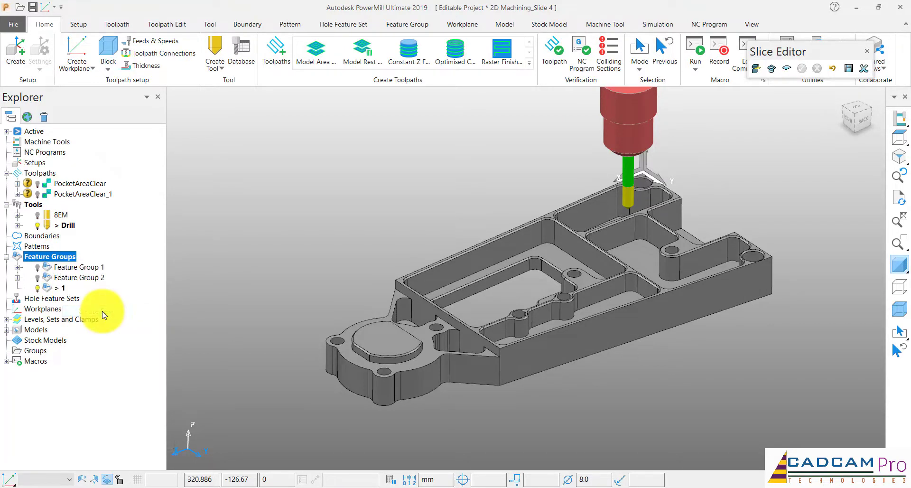
{"action": "right_click", "coordinate": [55, 288]}
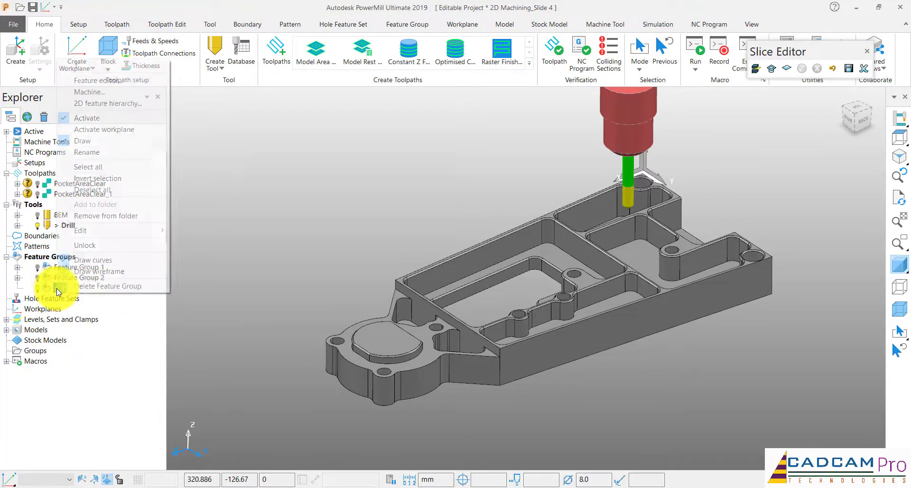
{"action": "left_click", "coordinate": [94, 151]}
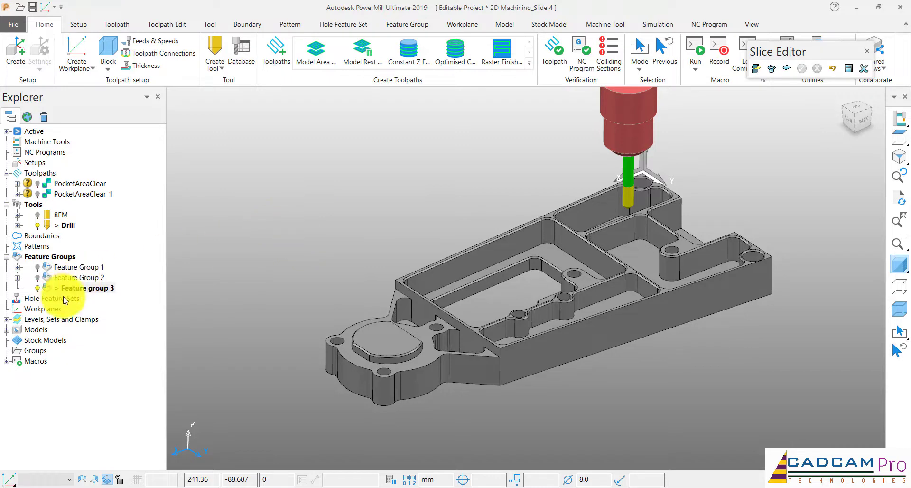
Open Feature group 3 in the feature editor
{"action": "right_click", "coordinate": [88, 288]}
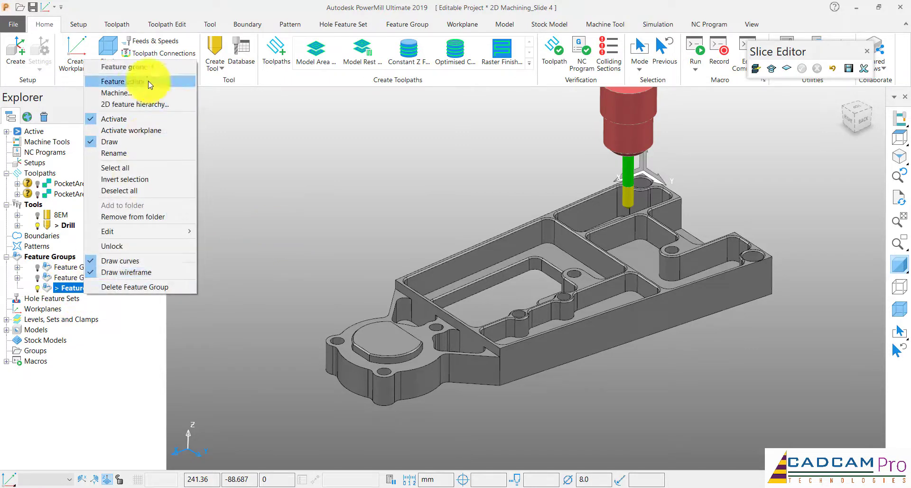
{"action": "left_click", "coordinate": [124, 81]}
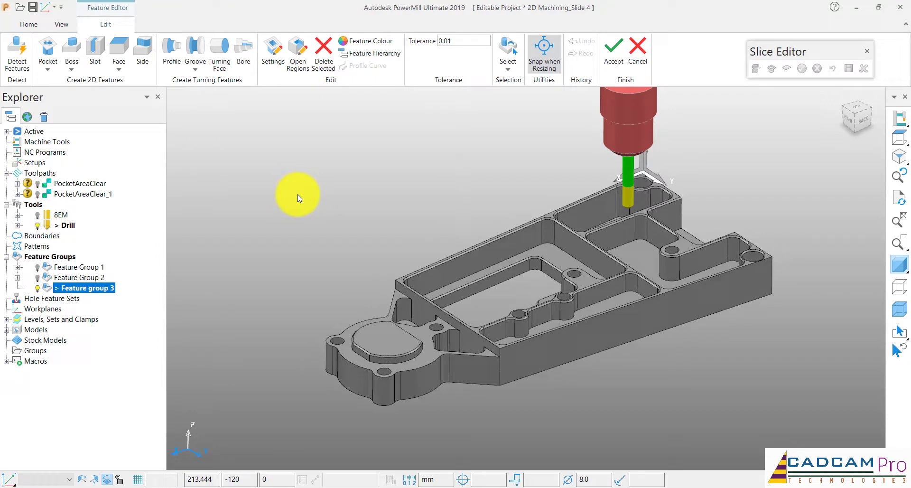
{"action": "scroll", "coordinate": [419, 221], "scroll_direction": "down", "scroll_amount": 2}
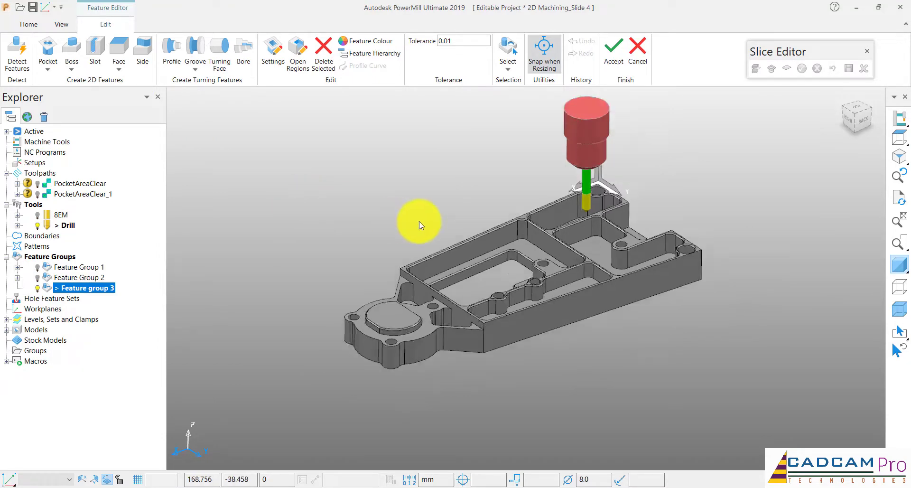
{"action": "scroll", "coordinate": [588, 204], "scroll_direction": "up", "scroll_amount": 3}
{"action": "scroll", "coordinate": [588, 204], "scroll_direction": "up", "scroll_amount": 2}
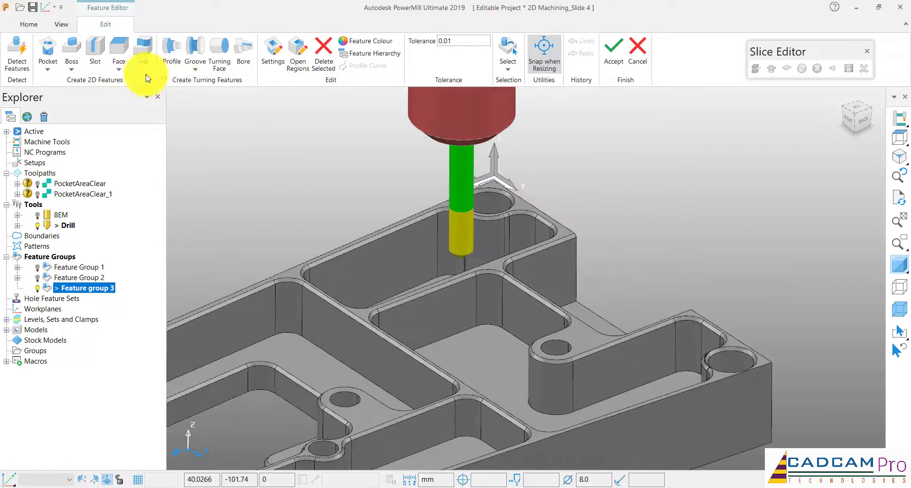
{"action": "left_click", "coordinate": [49, 71]}
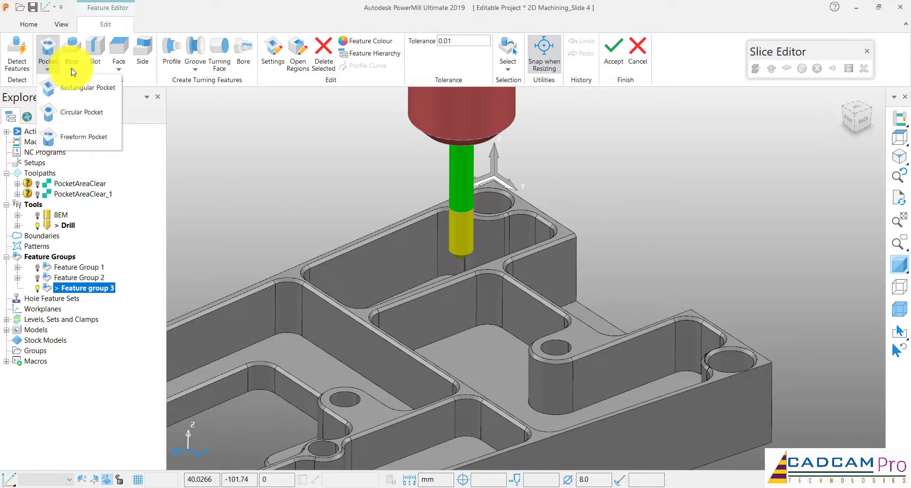
{"action": "left_click", "coordinate": [73, 71]}
{"action": "left_click", "coordinate": [122, 71]}
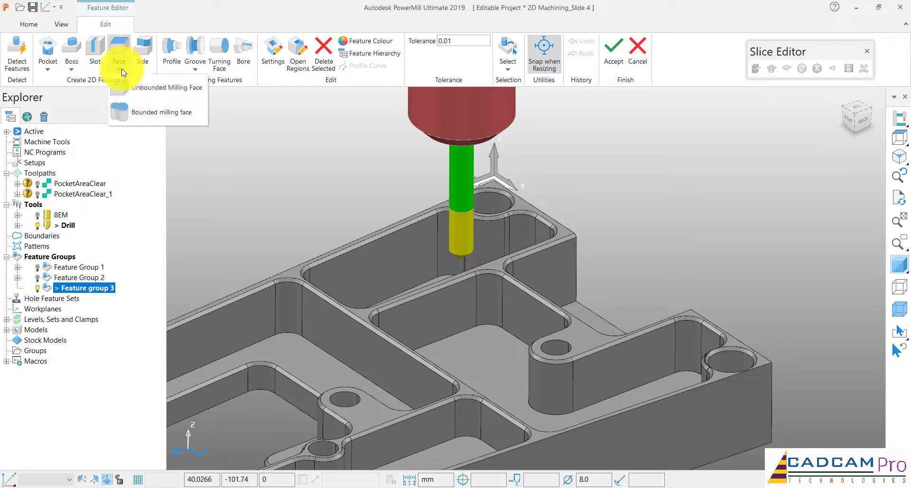
{"action": "left_click", "coordinate": [254, 116]}
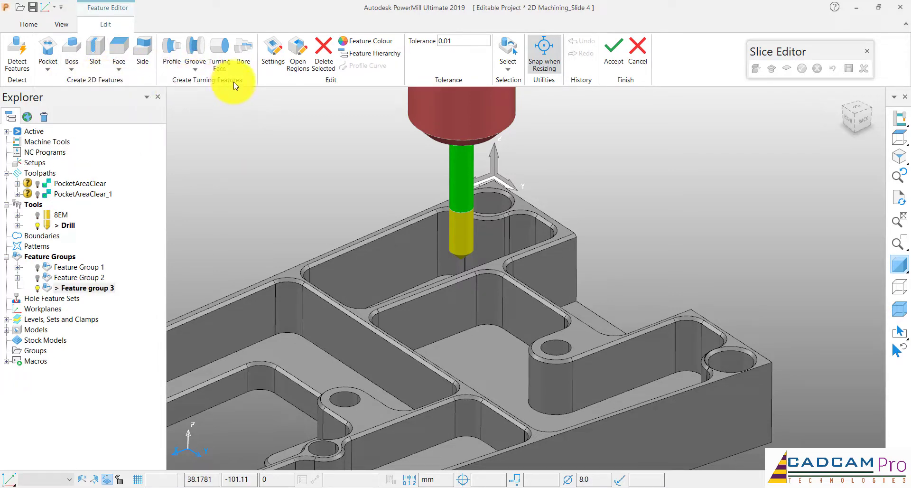
Start a freeform pocket feature named 1 and begin a composite curve for its outline
{"action": "left_click", "coordinate": [49, 70]}
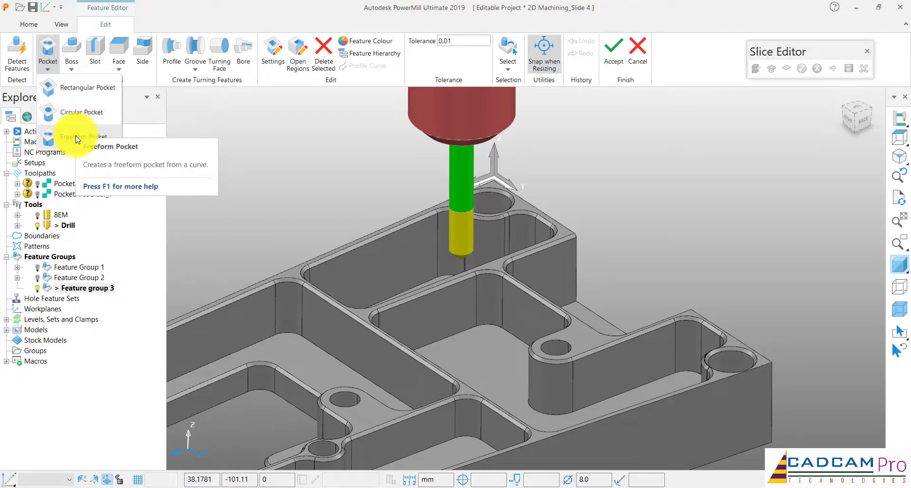
{"action": "left_click", "coordinate": [76, 139]}
{"action": "scroll", "coordinate": [376, 156], "scroll_direction": "down", "scroll_amount": 5}
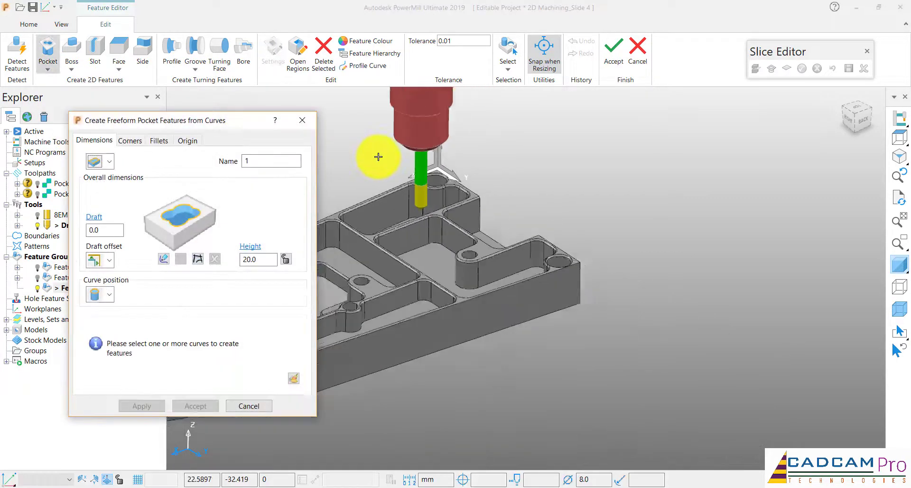
{"action": "scroll", "coordinate": [373, 181], "scroll_direction": "up", "scroll_amount": 5}
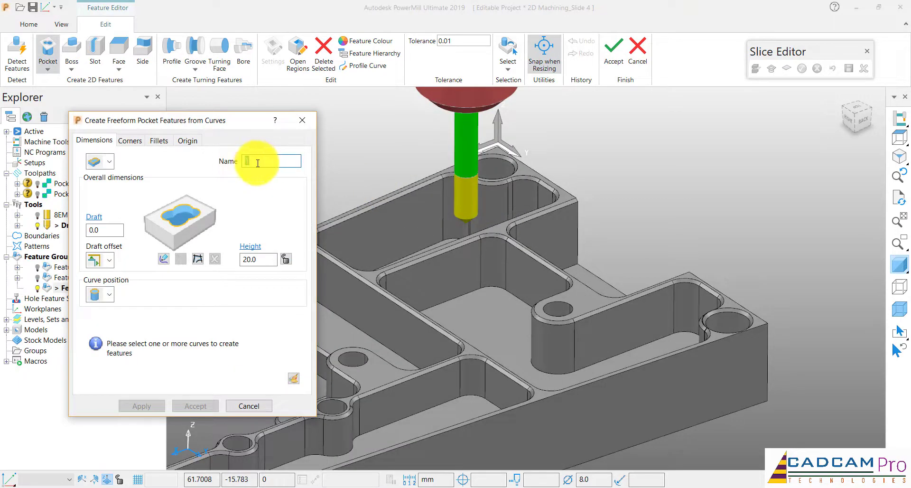
{"action": "type", "text": "1"}
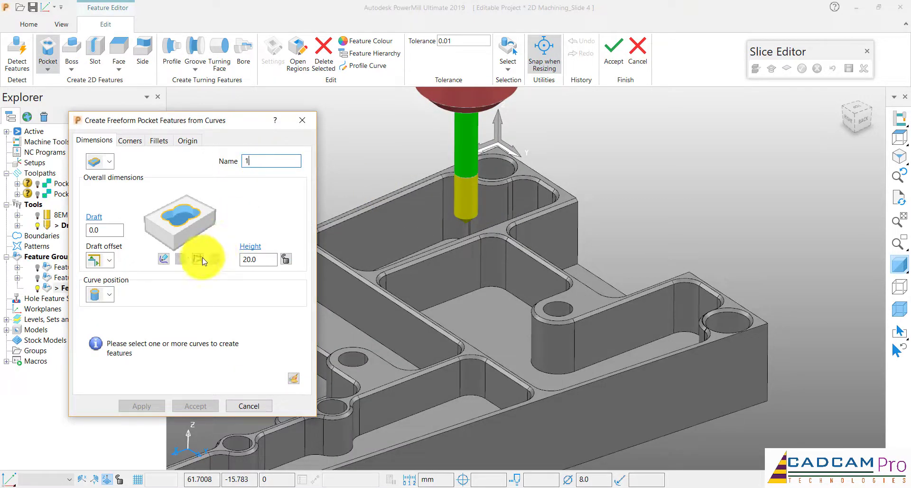
{"action": "left_click", "coordinate": [203, 261]}
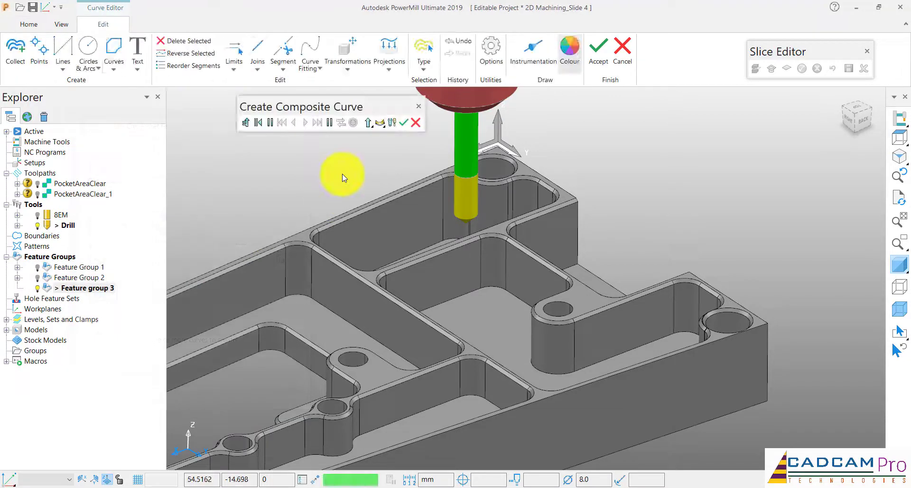
Trace a closed composite curve around the floor edge of the small pocket beside the origin corner hole
{"action": "scroll", "coordinate": [343, 174], "scroll_direction": "down", "scroll_amount": 5}
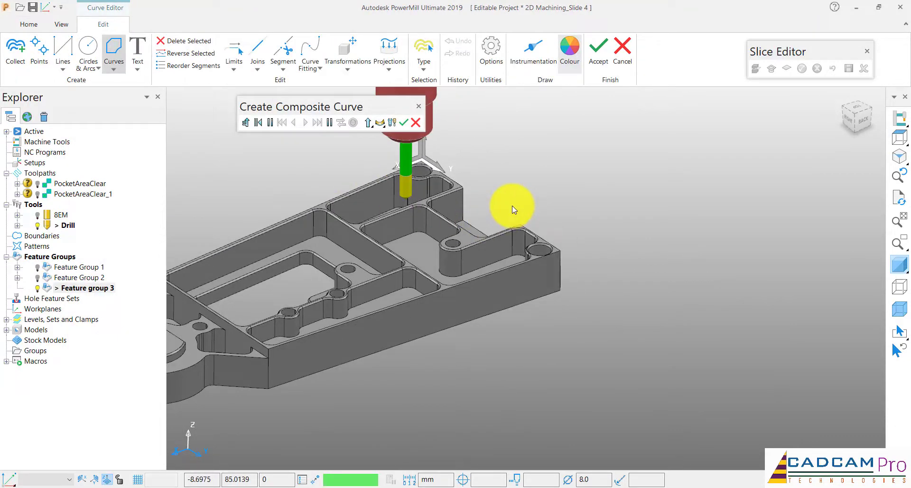
{"action": "mouse_move", "coordinate": [511, 206]}
{"action": "middle_mouse_down"}
{"action": "mouse_move", "coordinate": [380, 231]}
{"action": "mouse_move", "coordinate": [399, 240]}
{"action": "middle_mouse_up"}
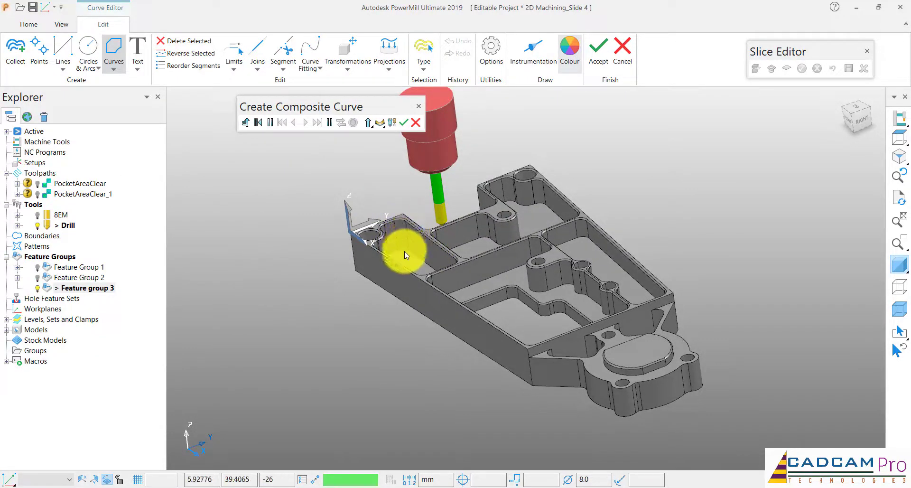
{"action": "scroll", "coordinate": [406, 255], "scroll_direction": "up", "scroll_amount": 5}
{"action": "left_click", "coordinate": [422, 246]}
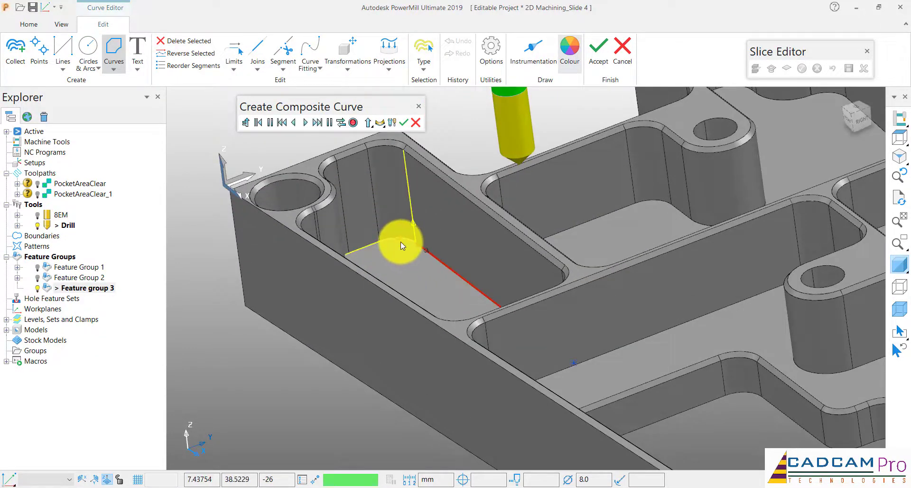
{"action": "scroll", "coordinate": [408, 241], "scroll_direction": "down", "scroll_amount": 3}
{"action": "middle_click_drag", "start_coordinate": [428, 242], "coordinate": [428, 241]}
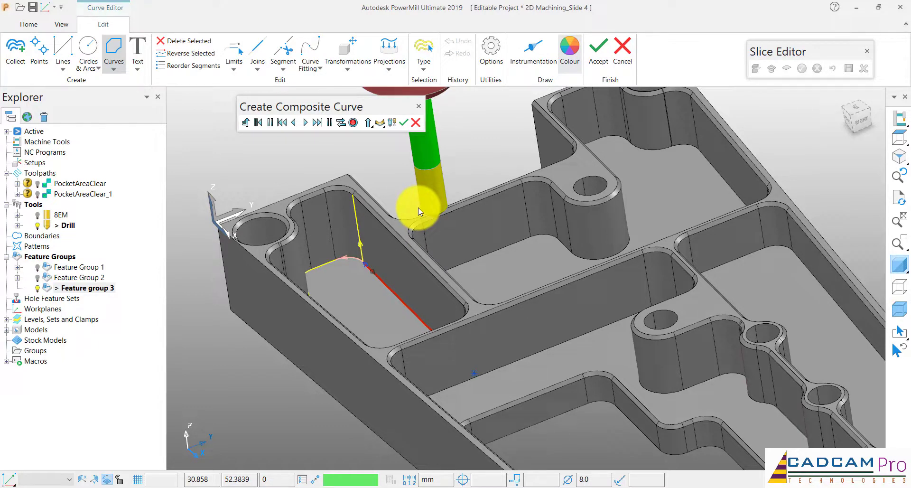
{"action": "left_click", "coordinate": [340, 124]}
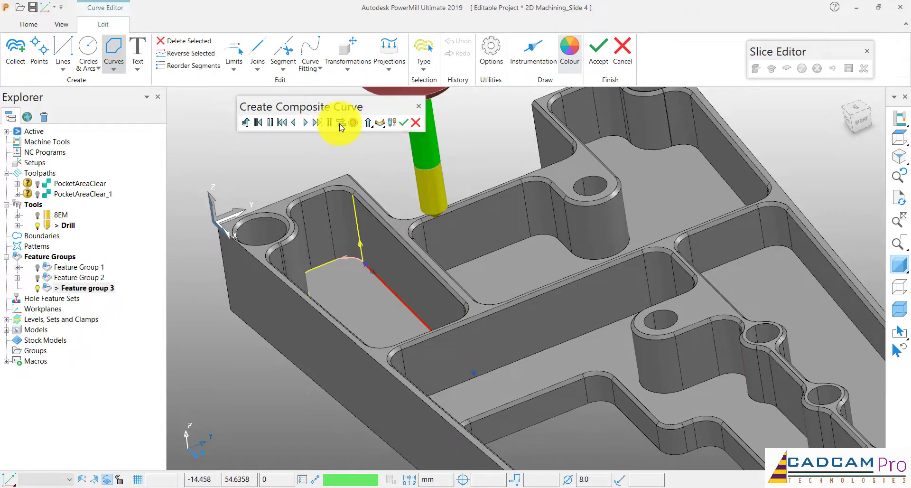
{"action": "left_click", "coordinate": [317, 123]}
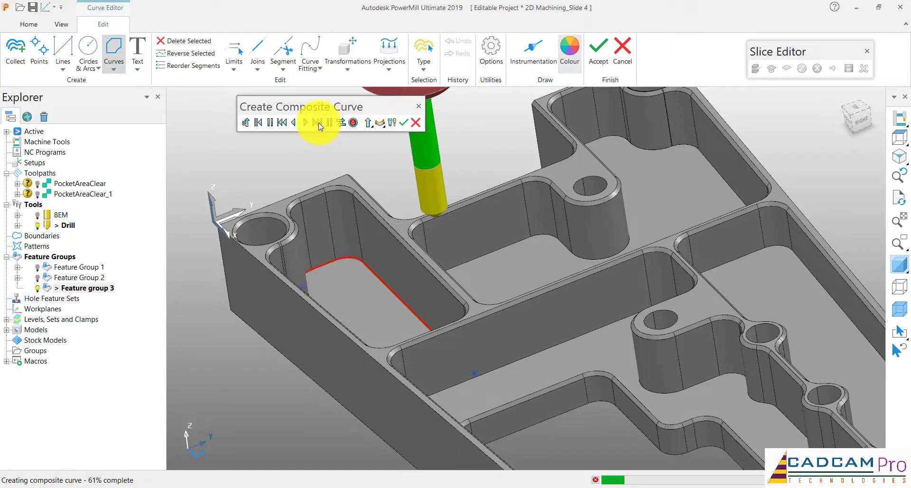
{"action": "scroll", "coordinate": [390, 178], "scroll_direction": "down", "scroll_amount": 5}
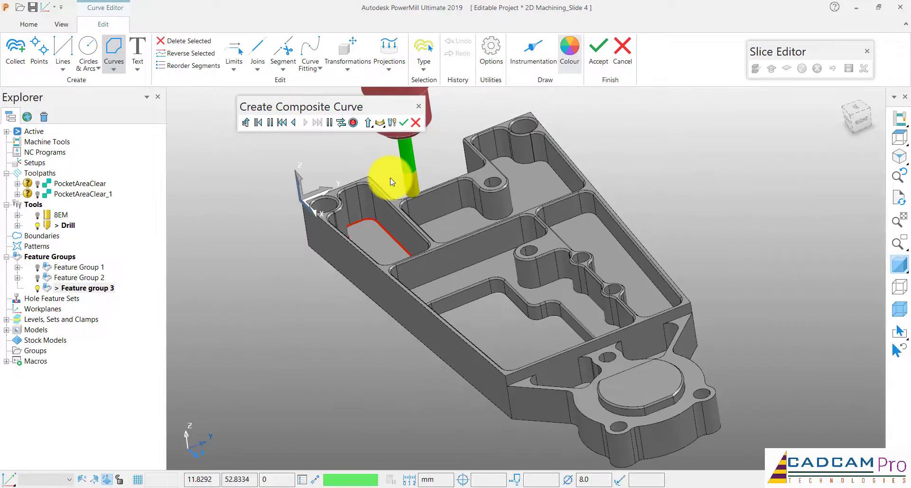
{"action": "scroll", "coordinate": [390, 178], "scroll_direction": "up", "scroll_amount": 4}
{"action": "middle_click_drag", "start_coordinate": [390, 178], "coordinate": [396, 194]}
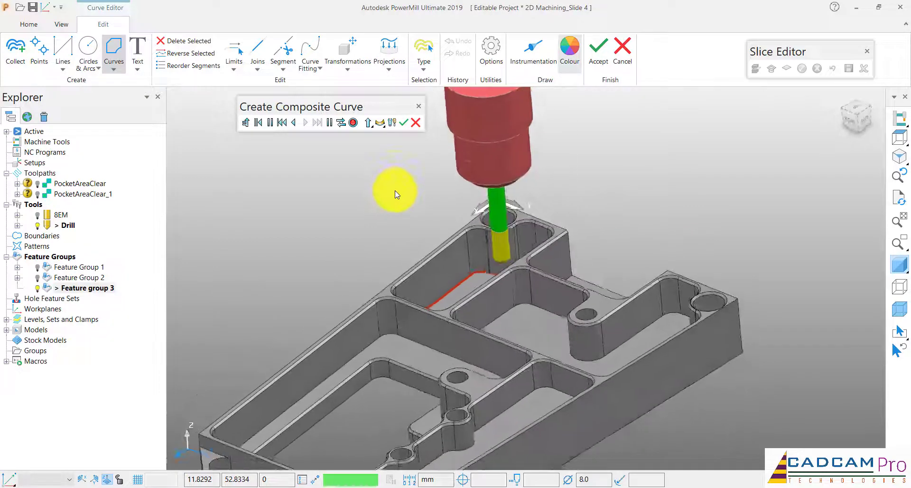
Save the composite curve and accept it as the profile of the freeform pocket
{"action": "left_click", "coordinate": [354, 124]}
{"action": "left_click", "coordinate": [408, 124]}
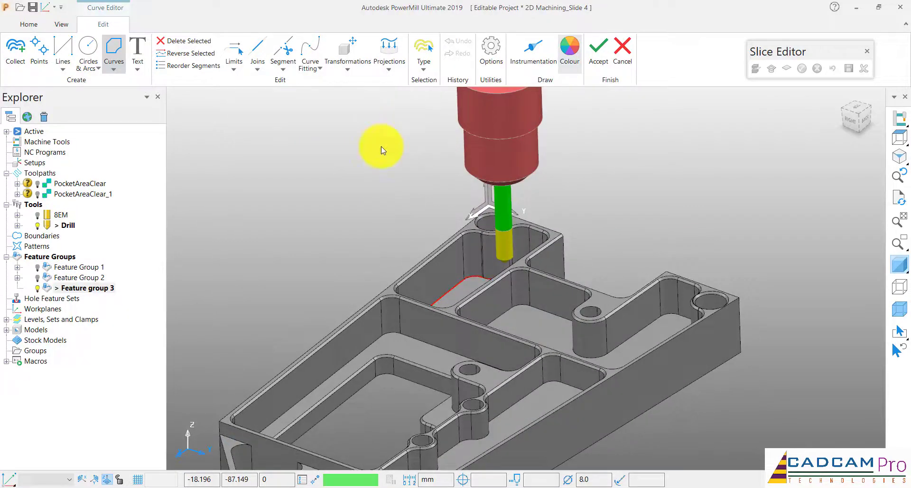
{"action": "middle_click_drag", "start_coordinate": [367, 179], "coordinate": [423, 186]}
{"action": "left_click", "coordinate": [597, 58]}
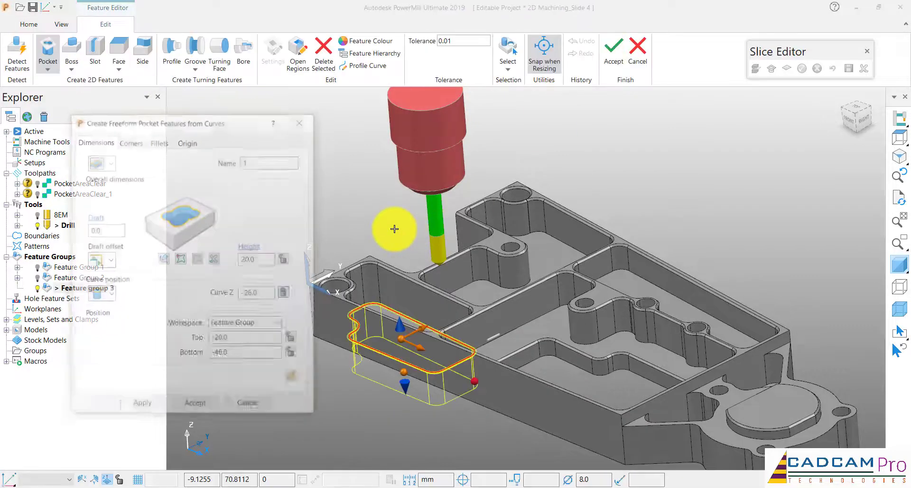
Set the curve position to the bottom of the freeform pocket so the feature extends upward from the floor curve
{"action": "middle_click_drag", "start_coordinate": [394, 229], "coordinate": [401, 227]}
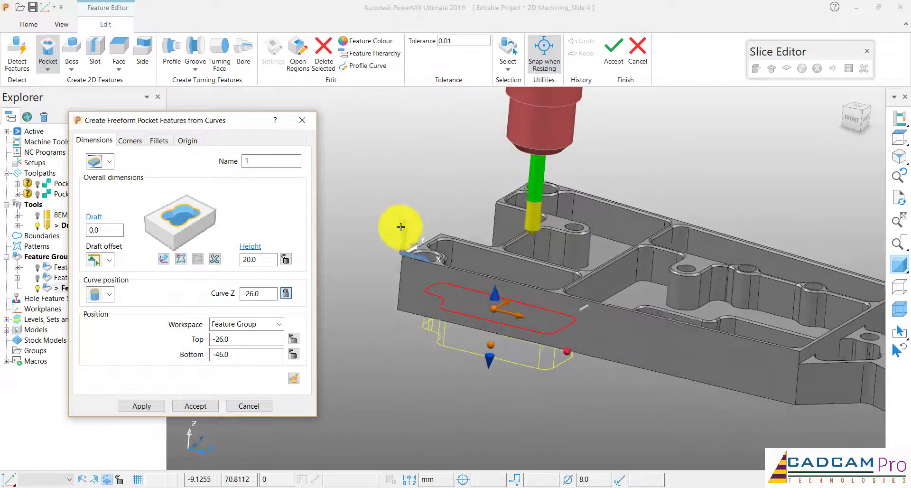
{"action": "left_click", "coordinate": [97, 327]}
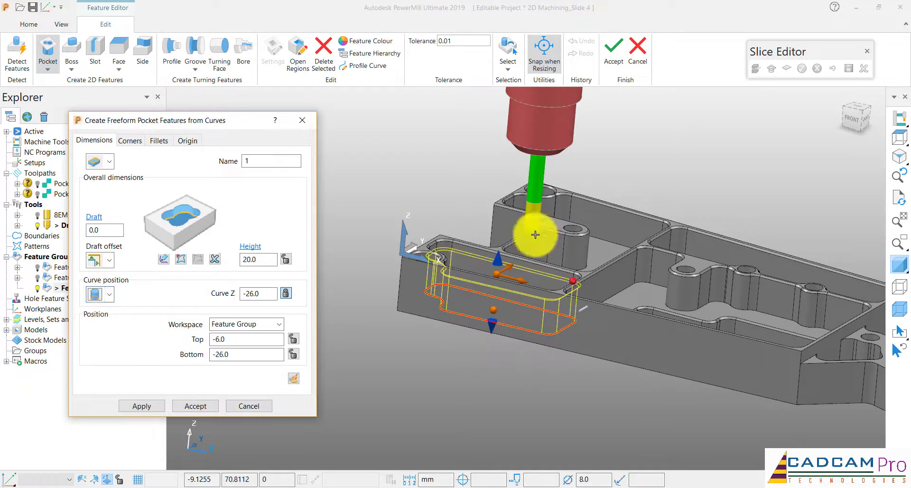
{"action": "middle_click_drag", "start_coordinate": [532, 230], "coordinate": [488, 220]}
{"action": "scroll", "coordinate": [480, 241], "scroll_direction": "up", "scroll_amount": 4}
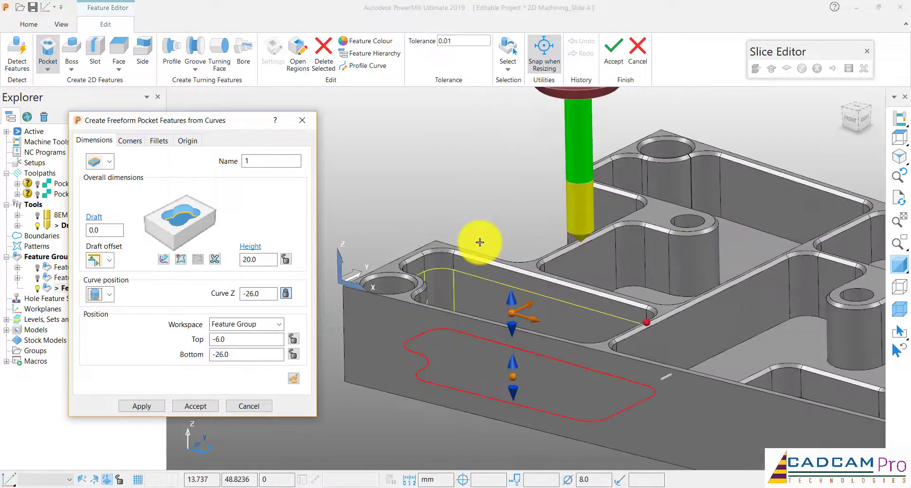
{"action": "middle_click_drag", "start_coordinate": [508, 261], "coordinate": [518, 280]}
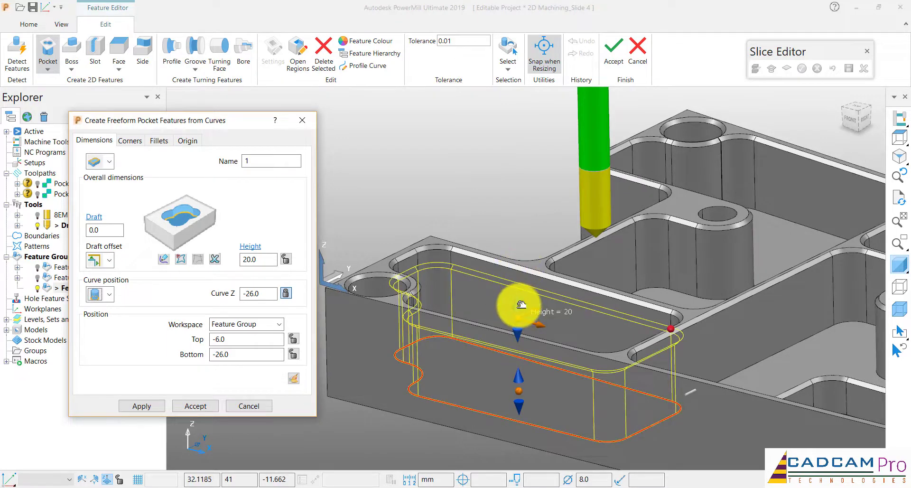
Snap the top of freeform pocket 1 to the lower edge of the model's chamfer, giving a height of 25
{"action": "left_click_drag", "start_coordinate": [521, 309], "coordinate": [532, 260]}
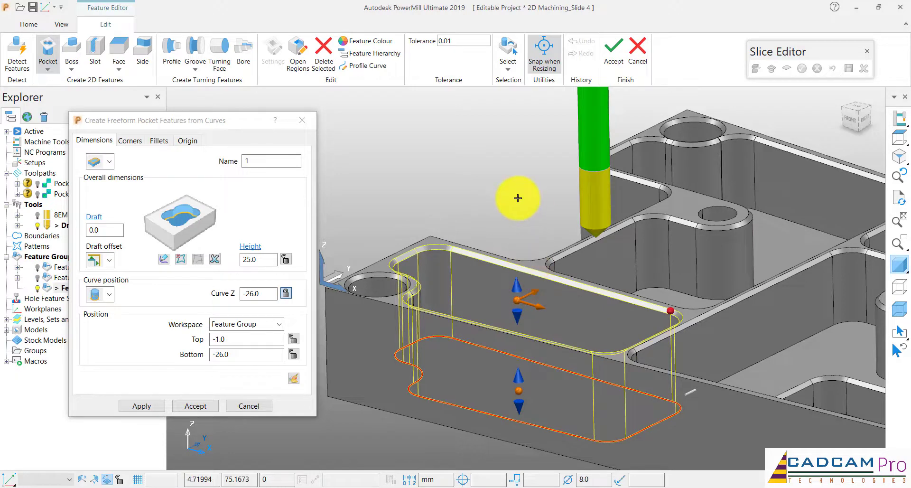
{"action": "middle_click_drag", "start_coordinate": [517, 198], "coordinate": [522, 250]}
{"action": "scroll", "coordinate": [522, 250], "scroll_direction": "up", "scroll_amount": 3}
{"action": "scroll", "coordinate": [522, 250], "scroll_direction": "up", "scroll_amount": 2}
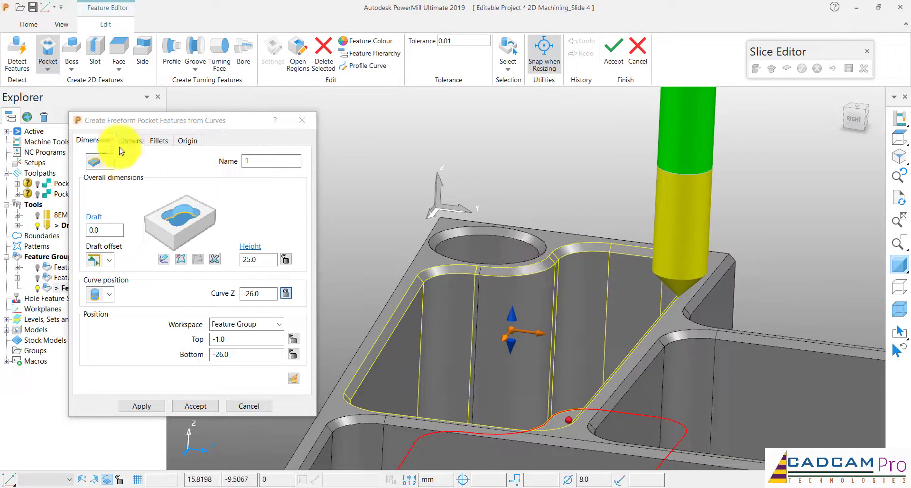
Give the top edge of pocket 1 a 45° chamfer with a width of 1.0
{"action": "left_click", "coordinate": [159, 143]}
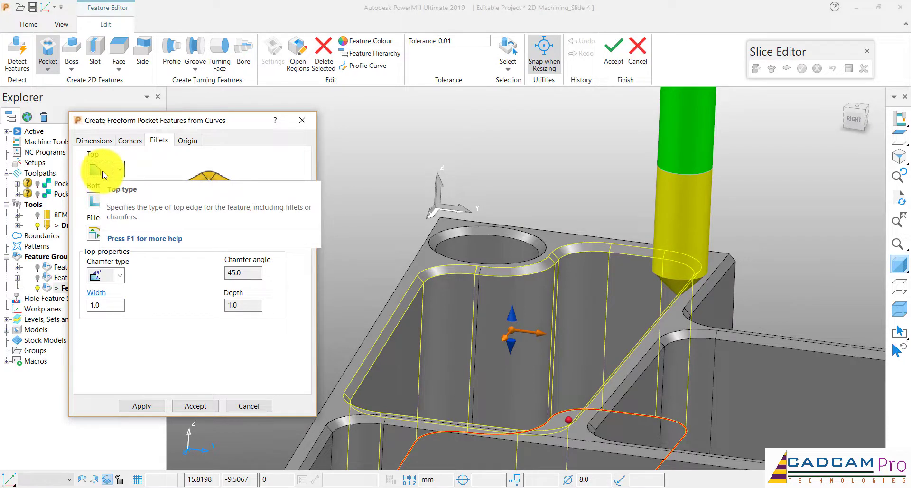
{"action": "left_click", "coordinate": [106, 306]}
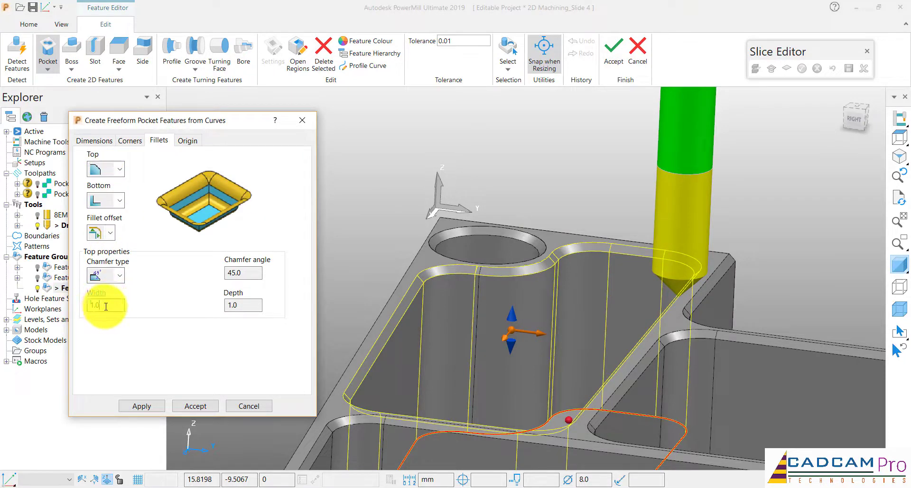
{"action": "left_click_drag", "start_coordinate": [106, 306], "coordinate": [91, 306]}
Remove the chamfer from the pocket's top edge and restore it with a width of 1.0
{"action": "left_click", "coordinate": [109, 169]}
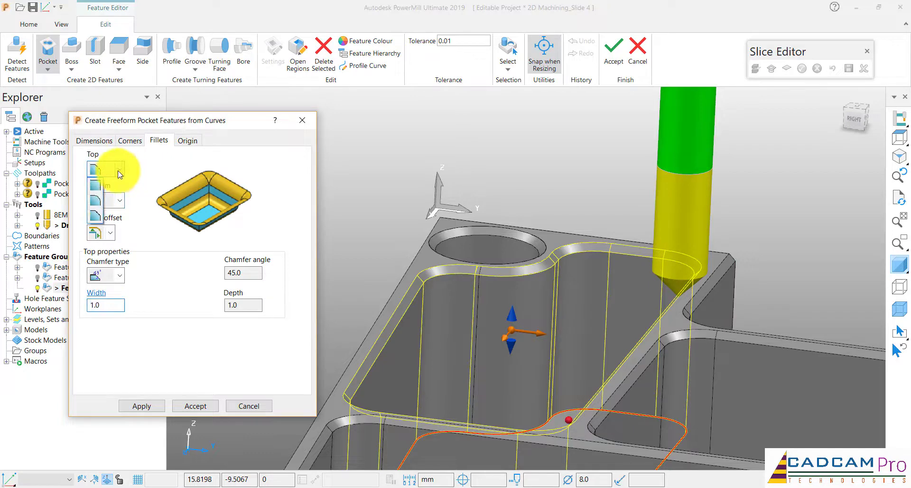
{"action": "left_click", "coordinate": [96, 192]}
{"action": "scroll", "coordinate": [545, 211], "scroll_direction": "down", "scroll_amount": 2}
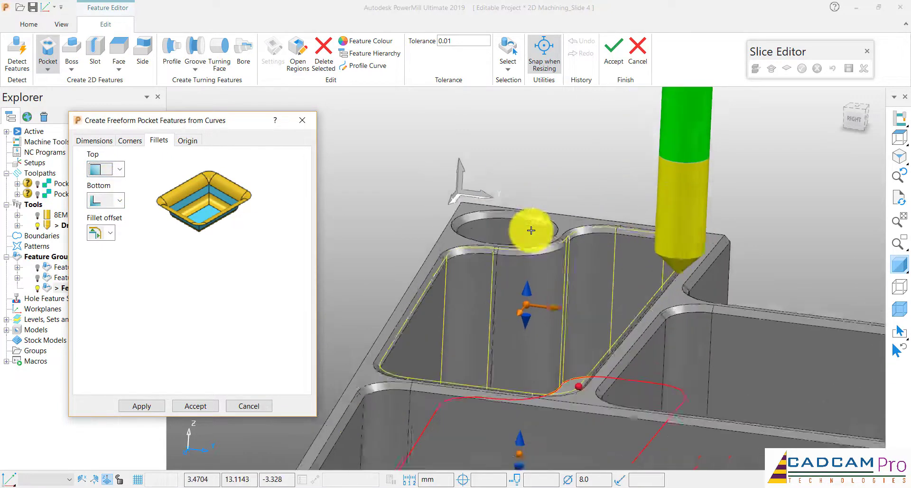
{"action": "scroll", "coordinate": [531, 229], "scroll_direction": "up", "scroll_amount": 3}
{"action": "left_click", "coordinate": [119, 169]}
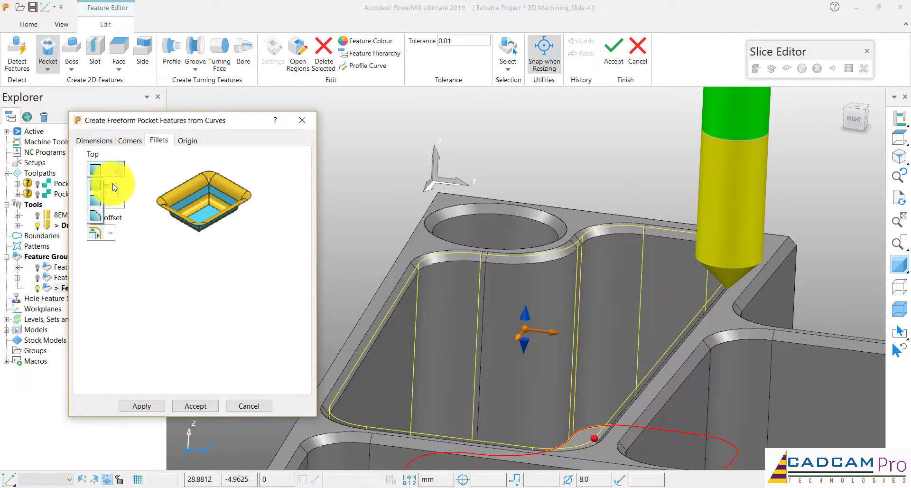
{"action": "left_click", "coordinate": [96, 218]}
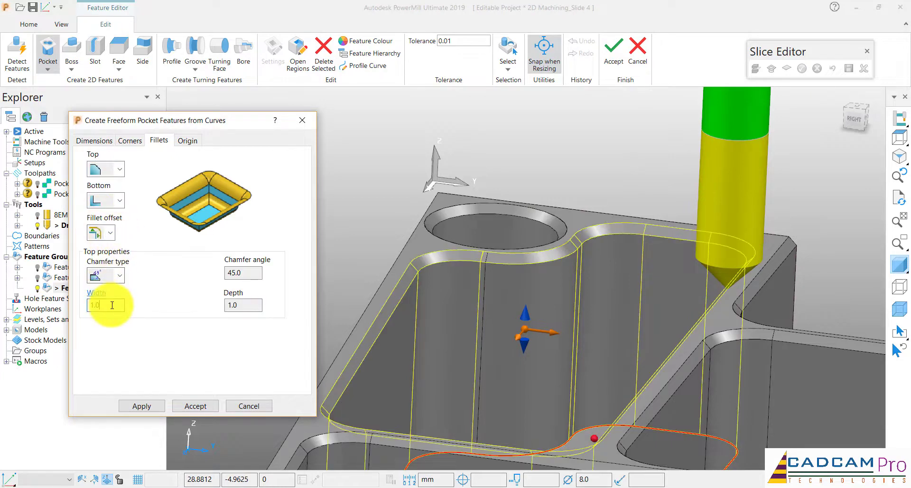
{"action": "left_click_drag", "start_coordinate": [111, 305], "coordinate": [55, 305]}
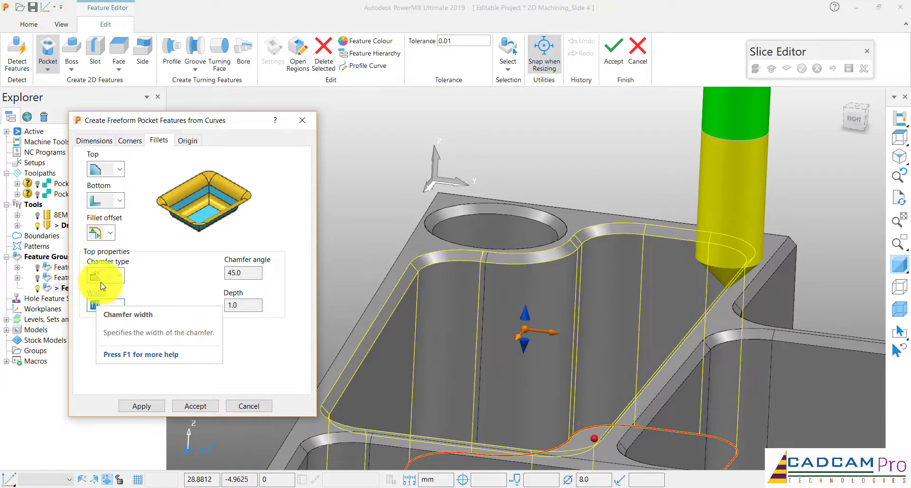
{"action": "left_click", "coordinate": [102, 276]}
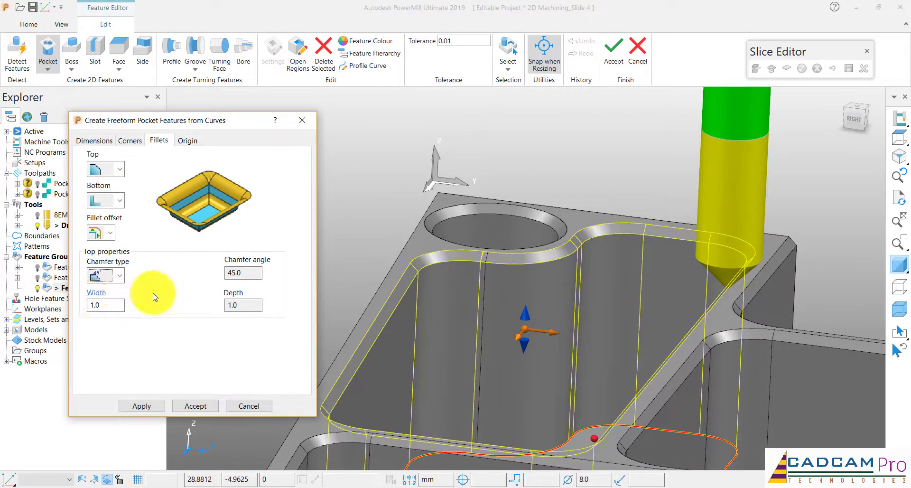
Review the dimensions of freeform pocket 1 against the model and apply it to create the feature
{"action": "scroll", "coordinate": [518, 217], "scroll_direction": "down", "scroll_amount": 4}
{"action": "scroll", "coordinate": [516, 220], "scroll_direction": "down", "scroll_amount": 4}
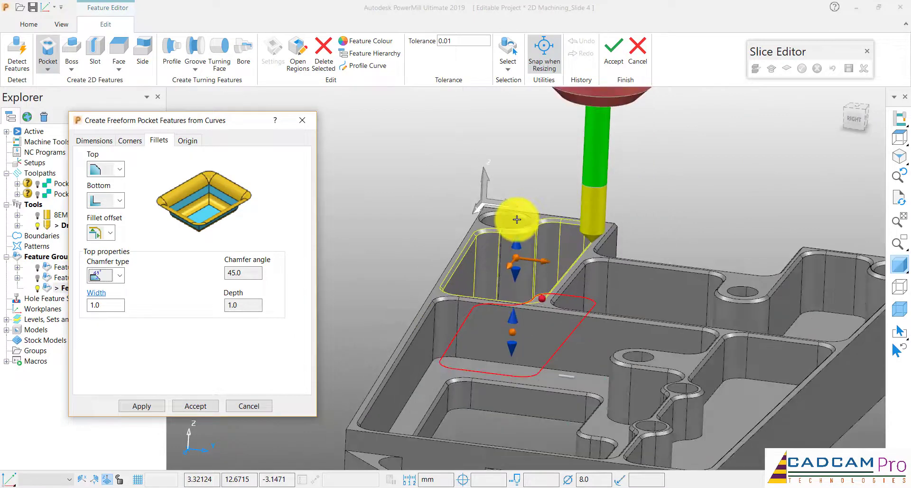
{"action": "middle_click_drag", "start_coordinate": [516, 219], "coordinate": [433, 258]}
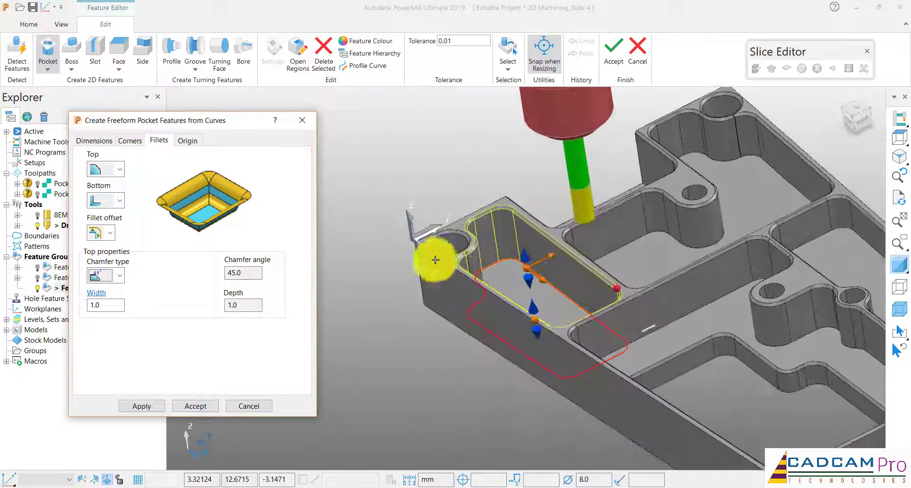
{"action": "left_click", "coordinate": [106, 140]}
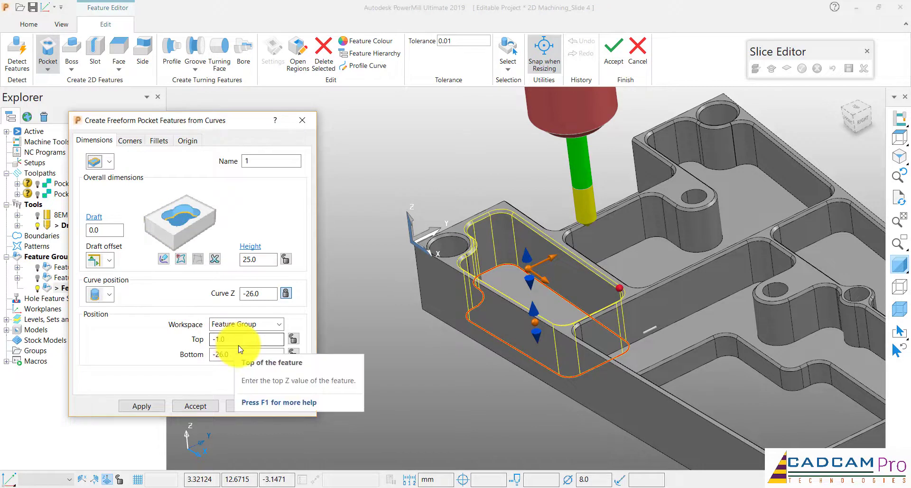
{"action": "left_click", "coordinate": [161, 410]}
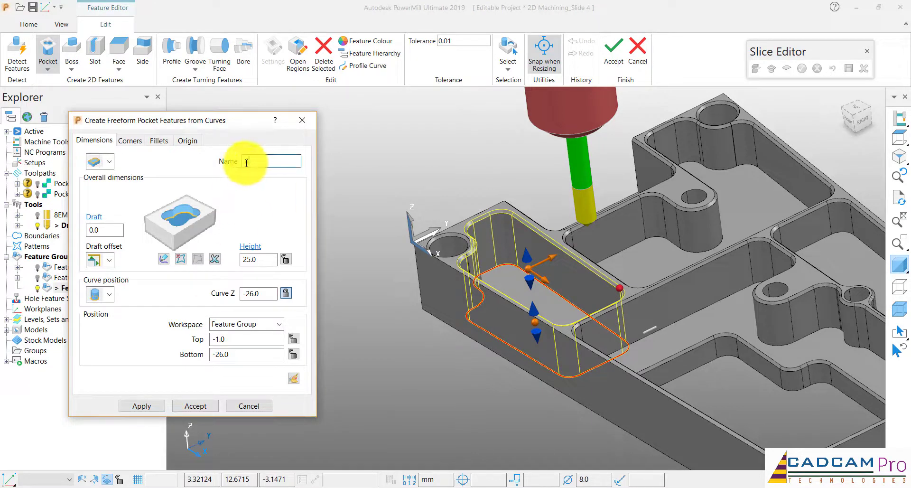
{"action": "left_click", "coordinate": [155, 408]}
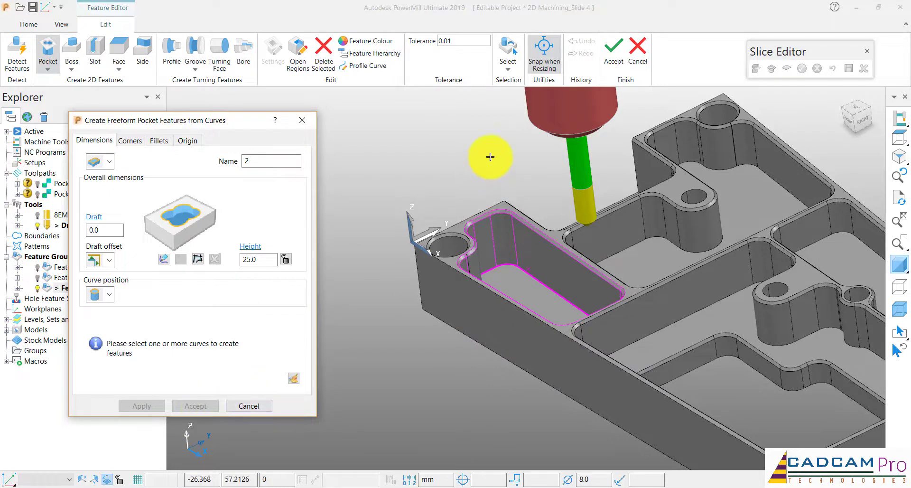
Name the next freeform pocket 2 and begin a composite curve for its outline
{"action": "middle_click_drag", "start_coordinate": [482, 156], "coordinate": [408, 178]}
{"action": "left_click_drag", "start_coordinate": [257, 162], "coordinate": [241, 161]}
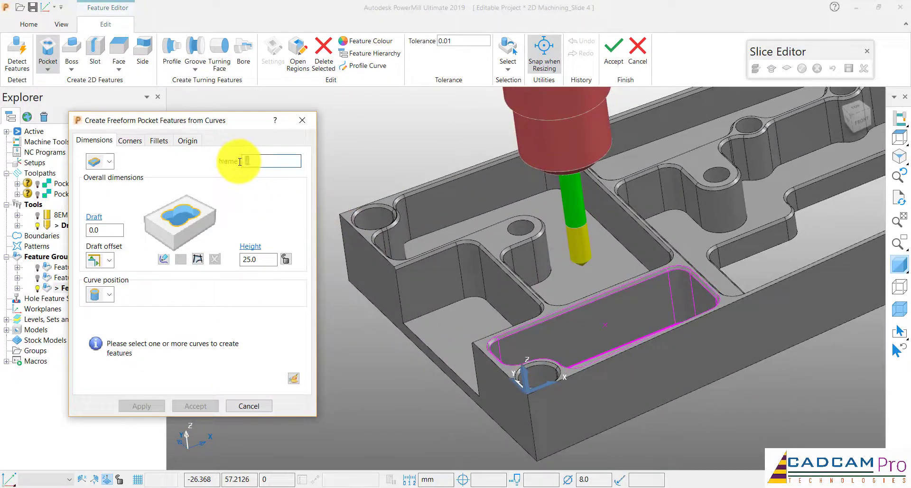
{"action": "type", "text": "2"}
{"action": "left_click", "coordinate": [198, 259]}
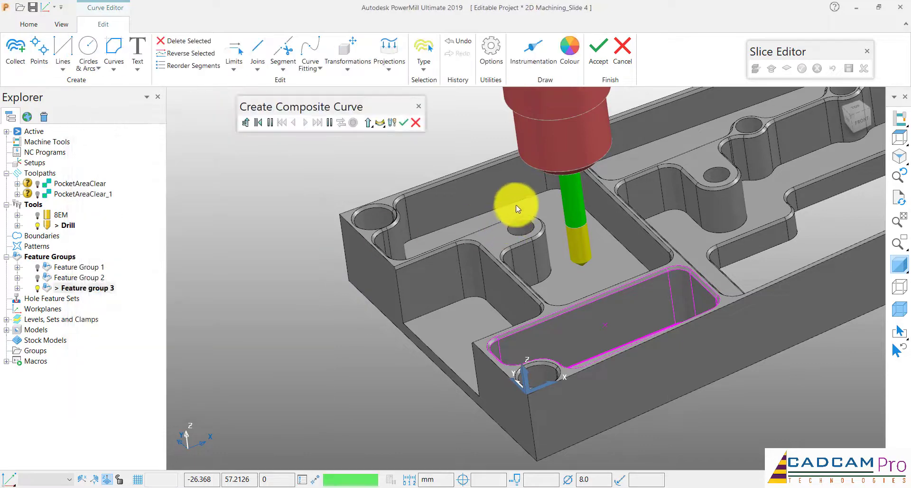
Trace a closed composite curve around the floor edge of the adjacent stepped pocket and accept it as the profile of pocket 2
{"action": "left_click", "coordinate": [516, 203]}
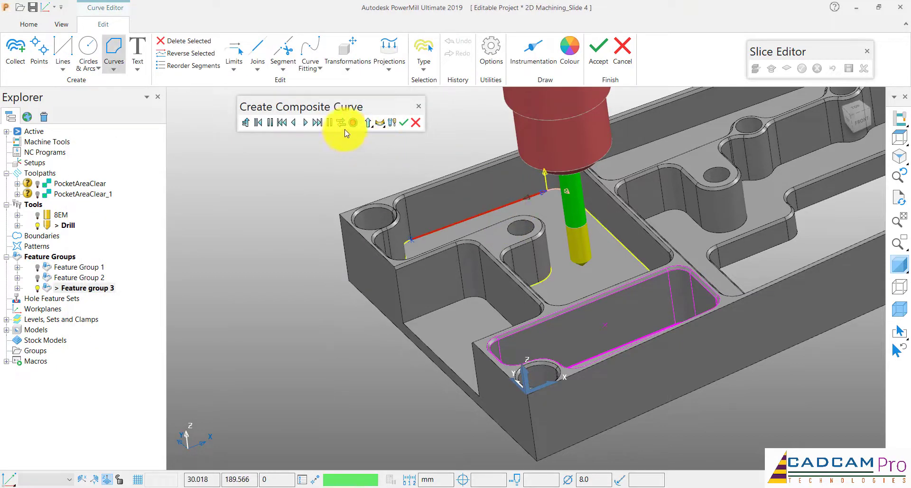
{"action": "left_click", "coordinate": [321, 124]}
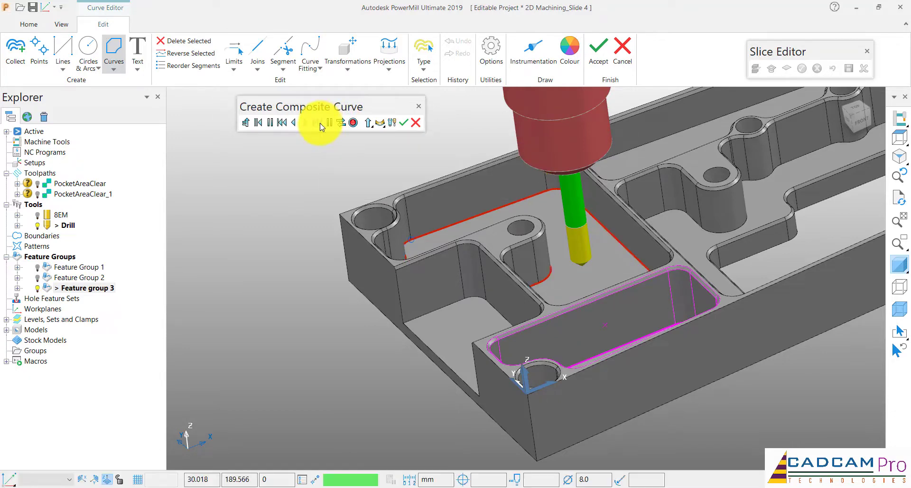
{"action": "middle_click_drag", "start_coordinate": [438, 223], "coordinate": [437, 223]}
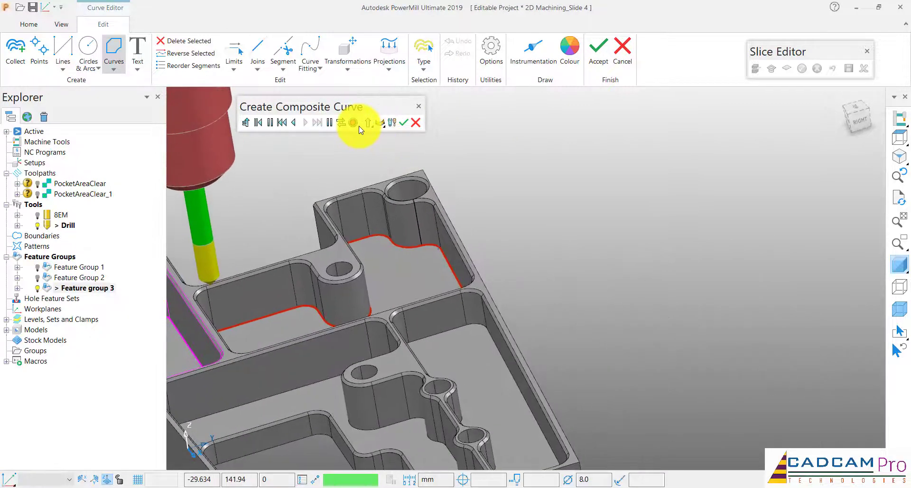
{"action": "left_click", "coordinate": [403, 122]}
{"action": "middle_click_drag", "start_coordinate": [481, 150], "coordinate": [489, 137]}
{"action": "left_click", "coordinate": [602, 50]}
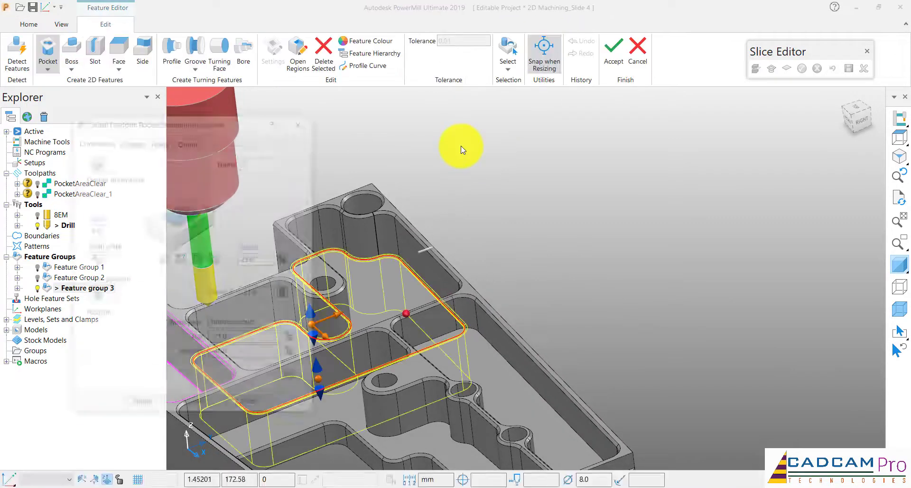
Set the curve position of pocket 2 to the bottom and snap its top to the chamfer's lower edge for a height of 20
{"action": "left_click", "coordinate": [111, 294]}
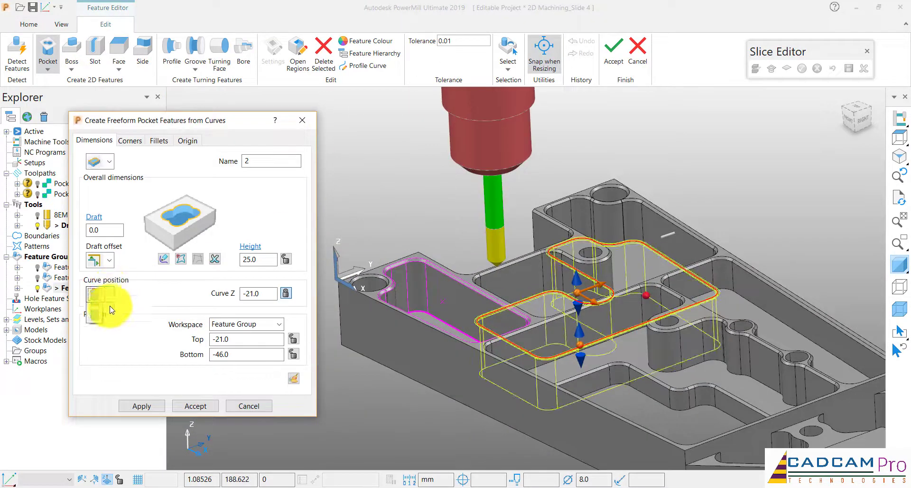
{"action": "left_click", "coordinate": [97, 323]}
{"action": "scroll", "coordinate": [642, 187], "scroll_direction": "up", "scroll_amount": 2}
{"action": "middle_click_drag", "start_coordinate": [643, 186], "coordinate": [586, 194]}
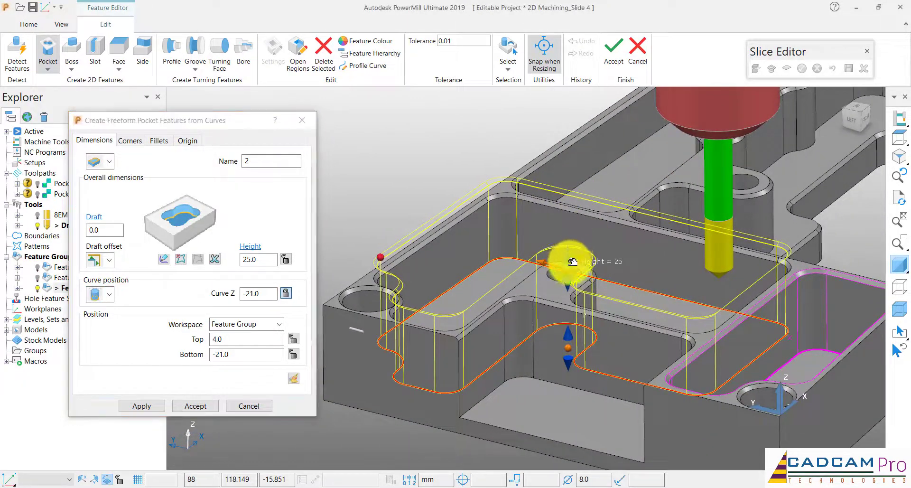
{"action": "left_click_drag", "start_coordinate": [572, 261], "coordinate": [570, 295]}
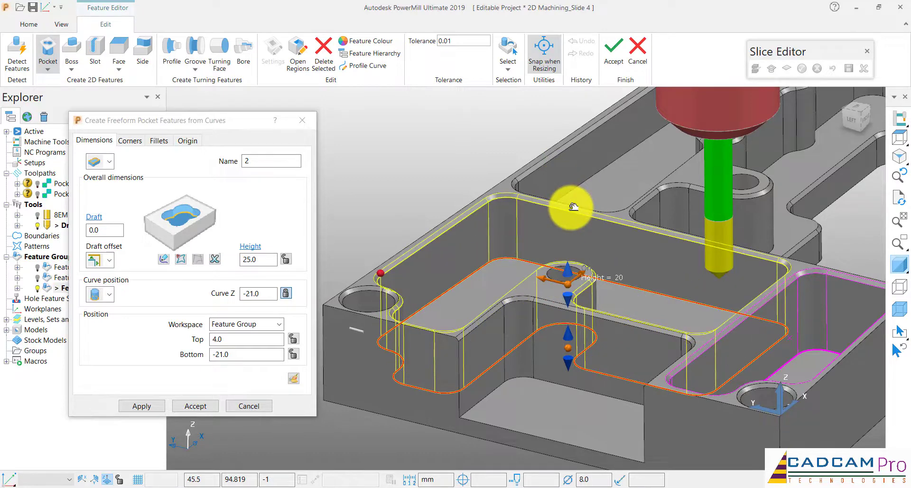
{"action": "left_click_drag", "start_coordinate": [573, 206], "coordinate": [489, 199]}
{"action": "middle_click_drag", "start_coordinate": [466, 156], "coordinate": [307, 280]}
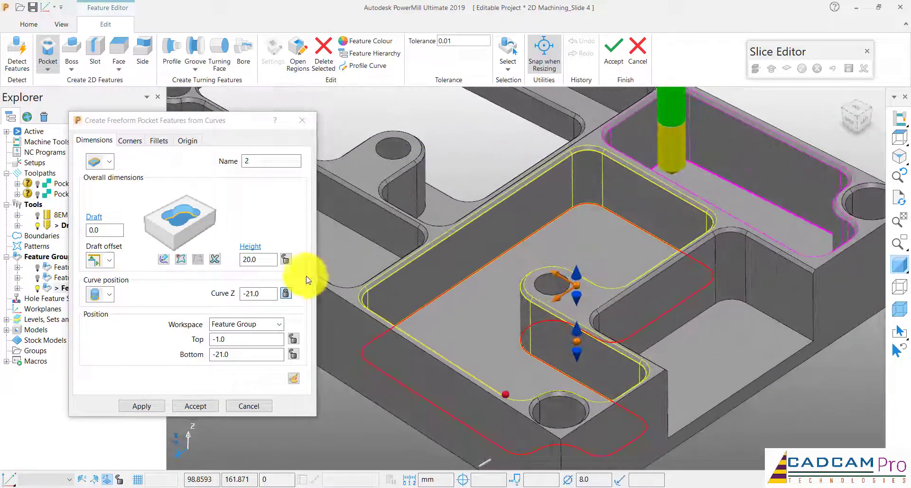
Apply freeform pocket 2 and begin a composite curve for the outline of pocket 3
{"action": "left_click", "coordinate": [142, 406]}
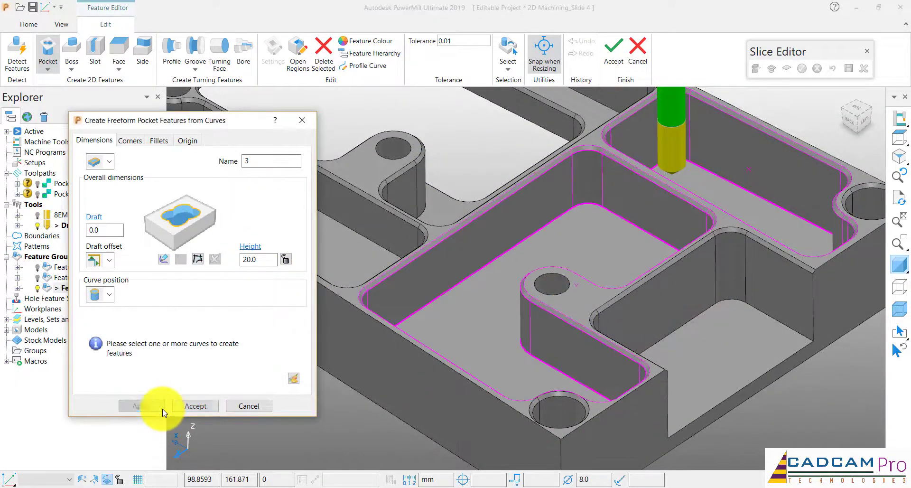
{"action": "scroll", "coordinate": [574, 256], "scroll_direction": "down", "scroll_amount": 5}
{"action": "scroll", "coordinate": [551, 181], "scroll_direction": "up", "scroll_amount": 4}
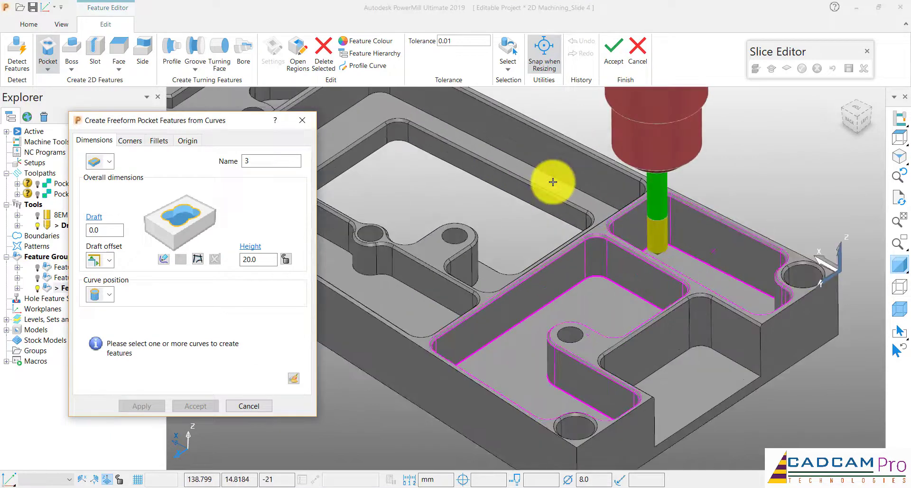
{"action": "scroll", "coordinate": [563, 232], "scroll_direction": "down", "scroll_amount": 5}
{"action": "scroll", "coordinate": [484, 168], "scroll_direction": "up", "scroll_amount": 5}
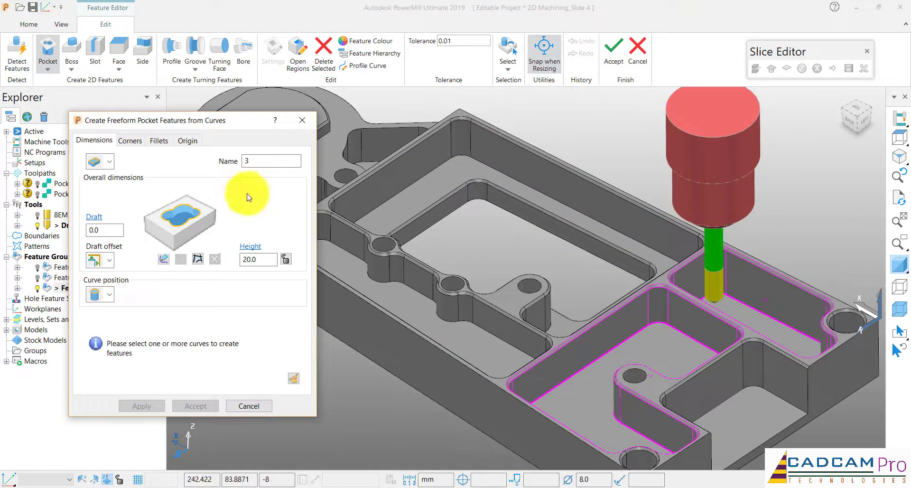
{"action": "left_click", "coordinate": [201, 262]}
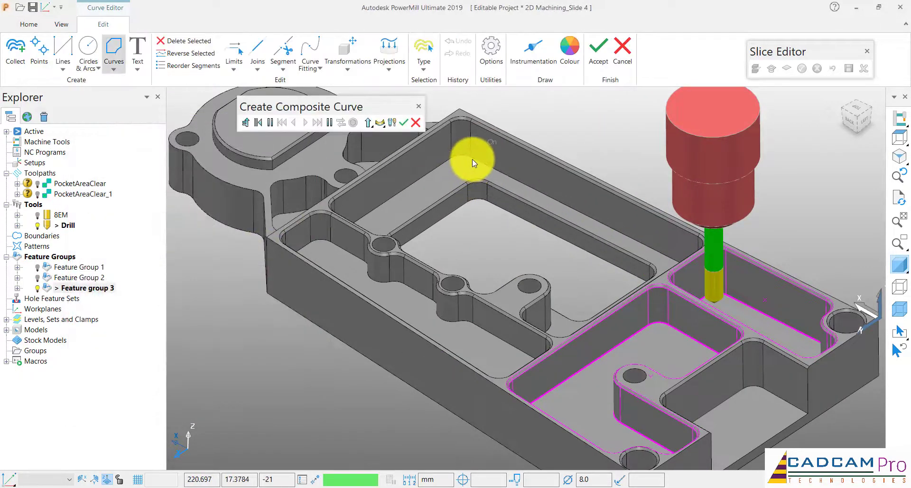
Trace a closed composite curve around the floor edge of the large pocket with the inner opening and accept it as the profile of pocket 3
{"action": "left_click", "coordinate": [472, 160]}
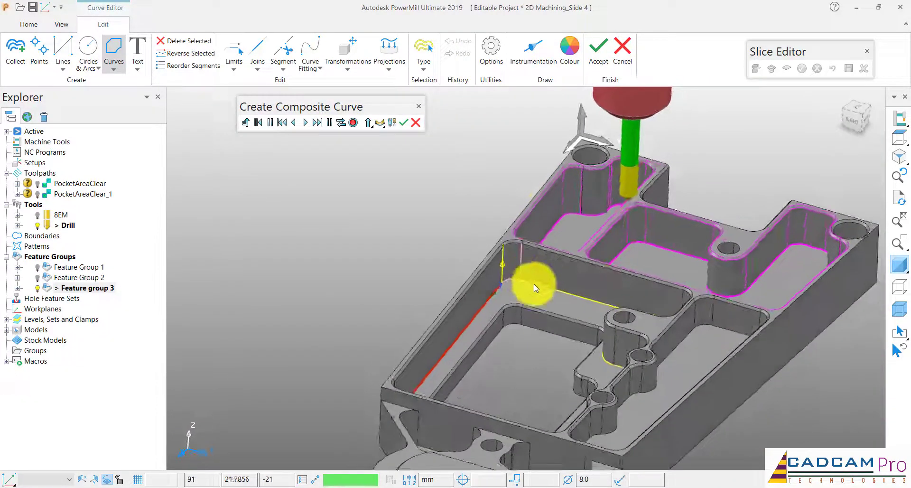
{"action": "left_click", "coordinate": [493, 274]}
{"action": "scroll", "coordinate": [517, 218], "scroll_direction": "down", "scroll_amount": 5}
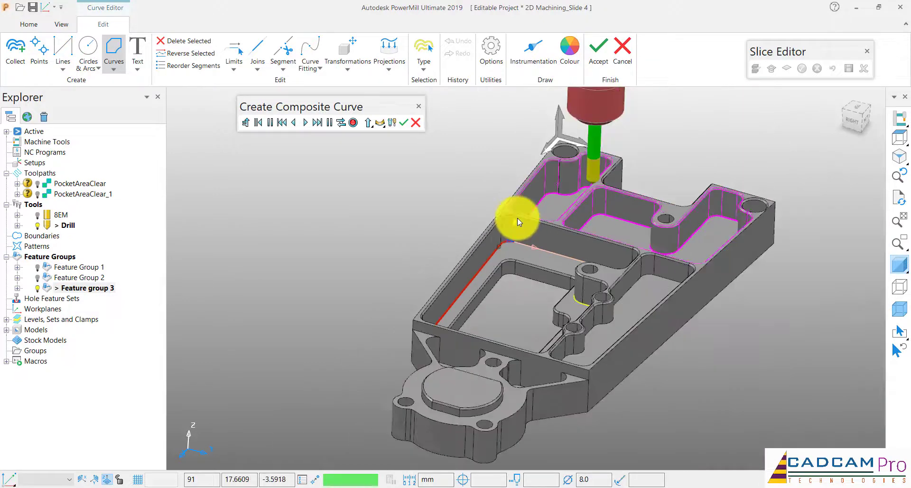
{"action": "middle_click_drag", "start_coordinate": [528, 221], "coordinate": [530, 222]}
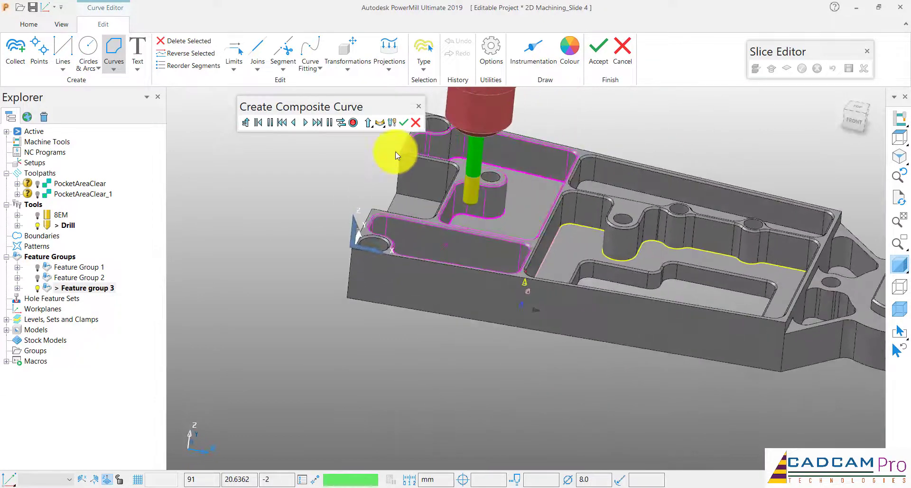
{"action": "left_click", "coordinate": [318, 122]}
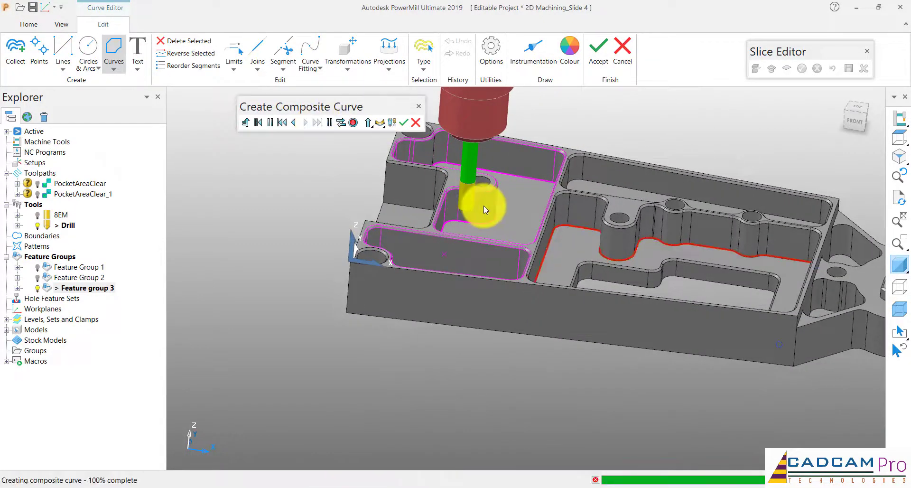
{"action": "middle_click_drag", "start_coordinate": [607, 228], "coordinate": [356, 128]}
{"action": "left_click", "coordinate": [403, 123]}
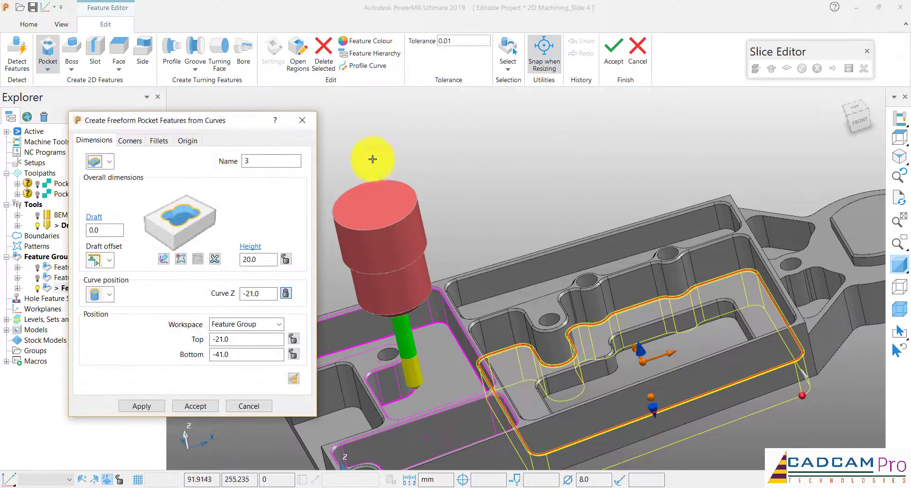
{"action": "middle_click_drag", "start_coordinate": [372, 159], "coordinate": [347, 238]}
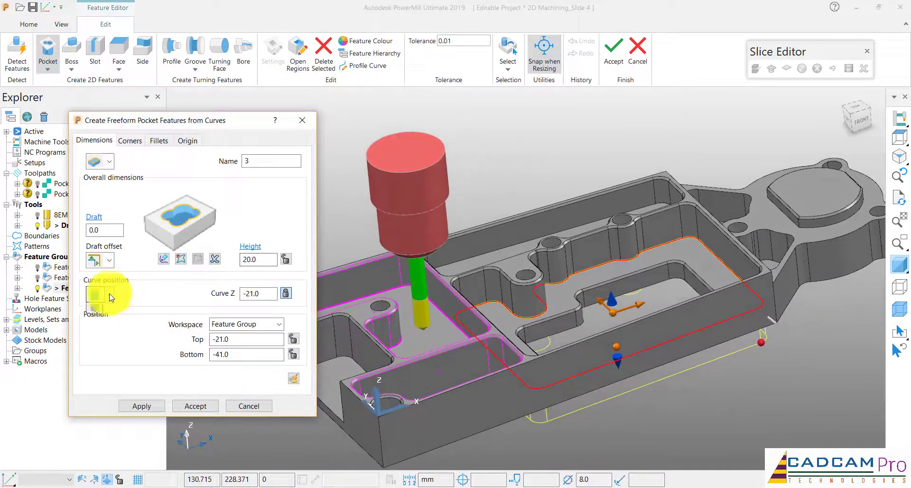
Set the curve position of pocket 3 to the bottom, check its top against the chamfer's lower edge, and apply the feature
{"action": "left_click", "coordinate": [93, 326]}
{"action": "middle_click_drag", "start_coordinate": [544, 166], "coordinate": [544, 166]}
{"action": "scroll", "coordinate": [544, 166], "scroll_direction": "up", "scroll_amount": 6}
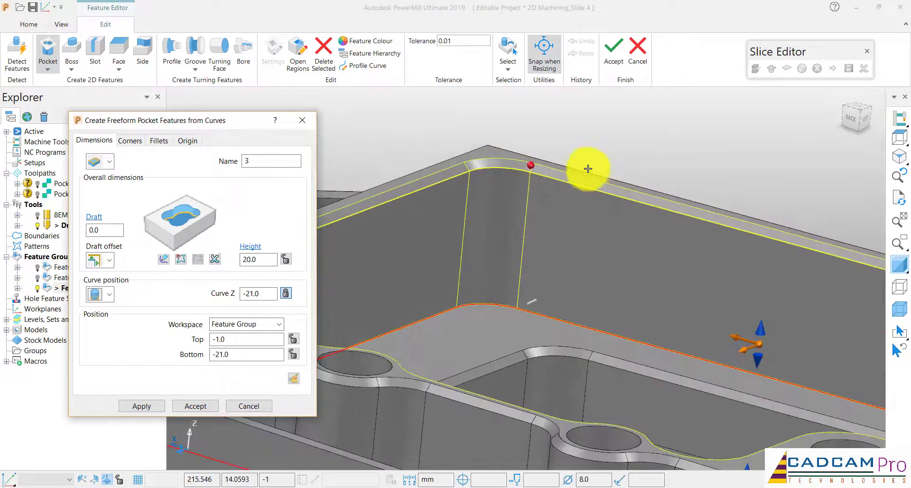
{"action": "scroll", "coordinate": [541, 167], "scroll_direction": "up", "scroll_amount": 6}
{"action": "scroll", "coordinate": [541, 167], "scroll_direction": "down", "scroll_amount": 6}
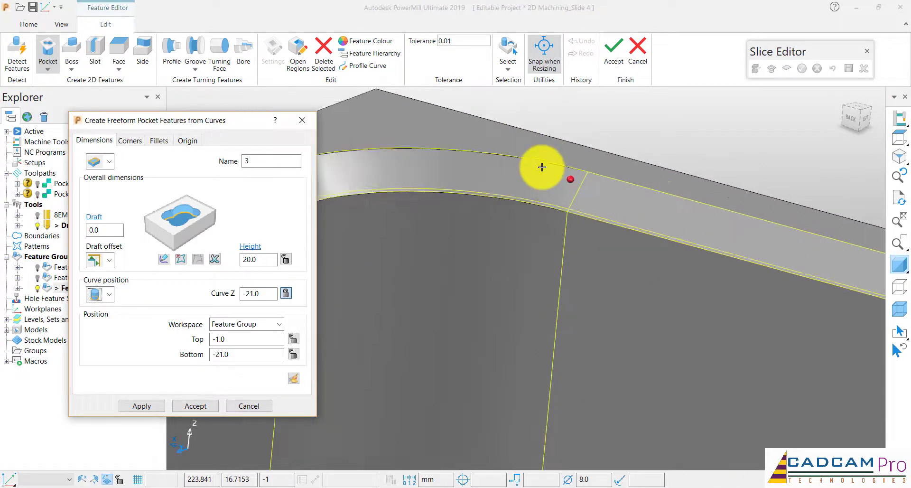
{"action": "middle_click_drag", "start_coordinate": [541, 167], "coordinate": [541, 167]}
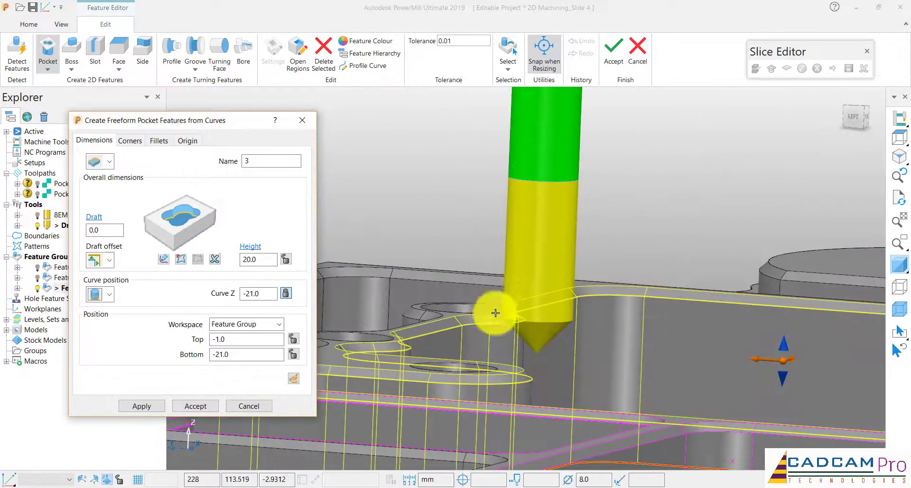
{"action": "scroll", "coordinate": [493, 313], "scroll_direction": "up", "scroll_amount": 5}
{"action": "middle_click_drag", "start_coordinate": [491, 335], "coordinate": [545, 305]}
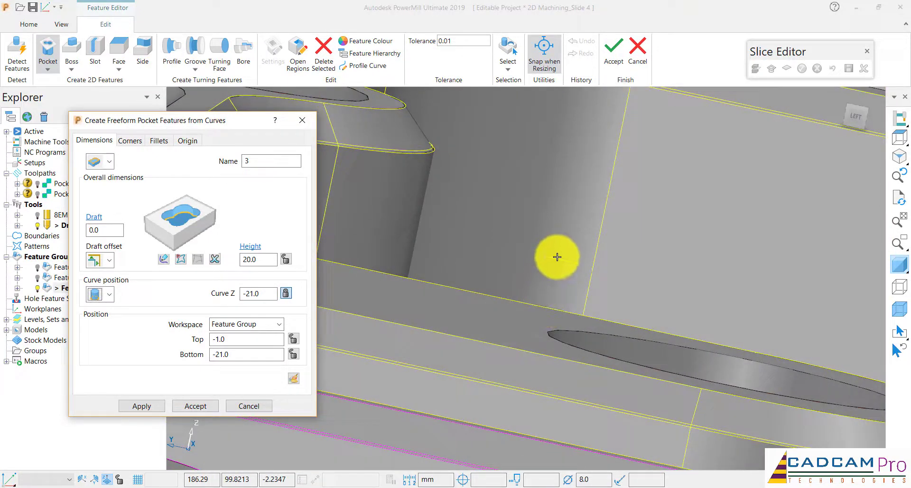
{"action": "middle_click_drag", "start_coordinate": [541, 198], "coordinate": [352, 204]}
{"action": "scroll", "coordinate": [541, 198], "scroll_direction": "down", "scroll_amount": 5}
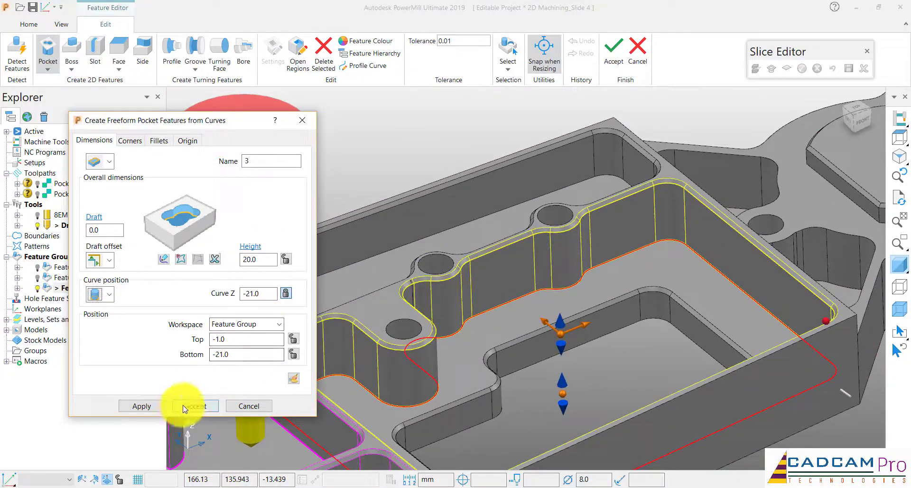
{"action": "left_click", "coordinate": [162, 408]}
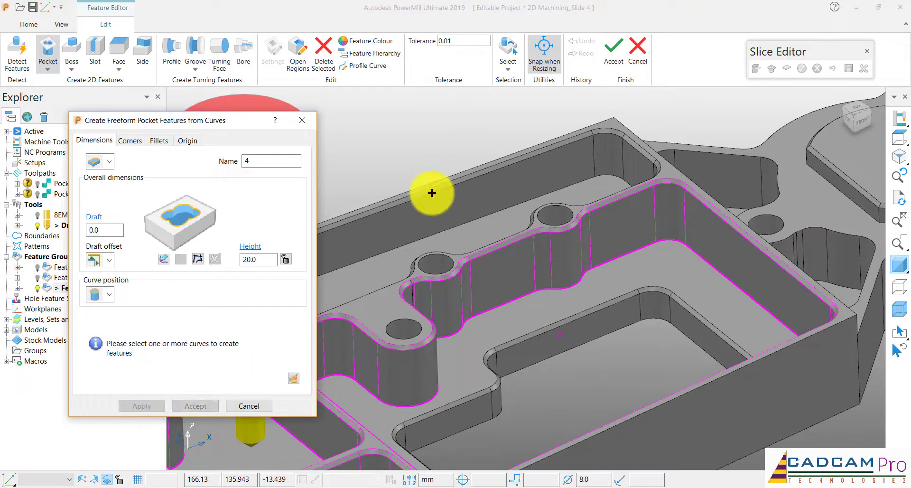
Trace a closed composite curve around the floor edge of the long side pocket beside the bosses and accept it as the profile of pocket 4
{"action": "scroll", "coordinate": [459, 112], "scroll_direction": "down", "scroll_amount": 5}
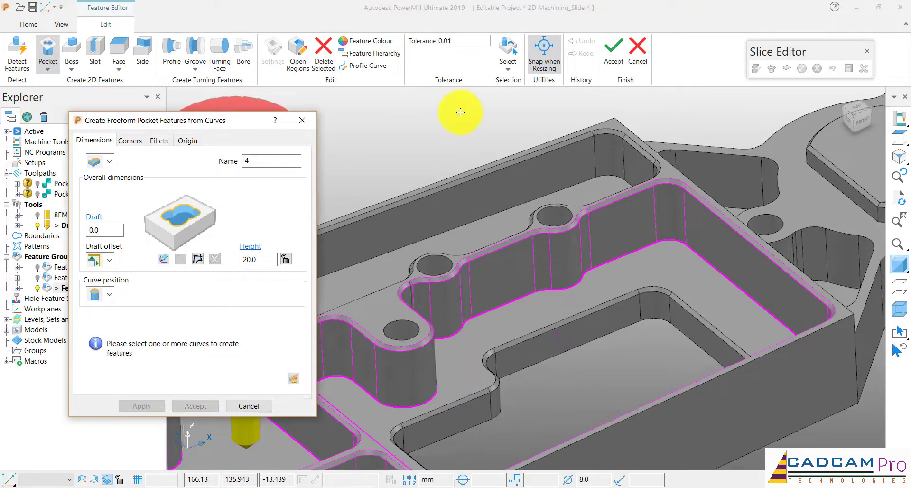
{"action": "middle_click_drag", "start_coordinate": [479, 171], "coordinate": [485, 156]}
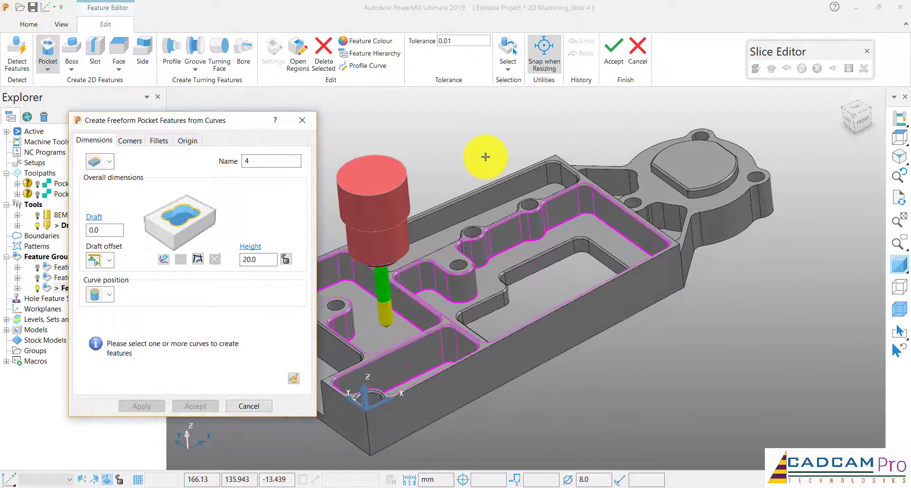
{"action": "scroll", "coordinate": [475, 199], "scroll_direction": "up", "scroll_amount": 3}
{"action": "left_click", "coordinate": [198, 260]}
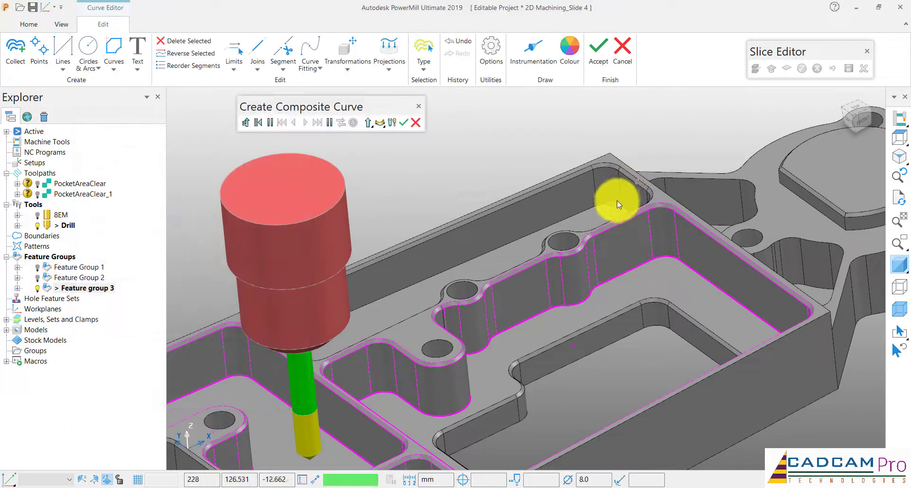
{"action": "left_click", "coordinate": [578, 215]}
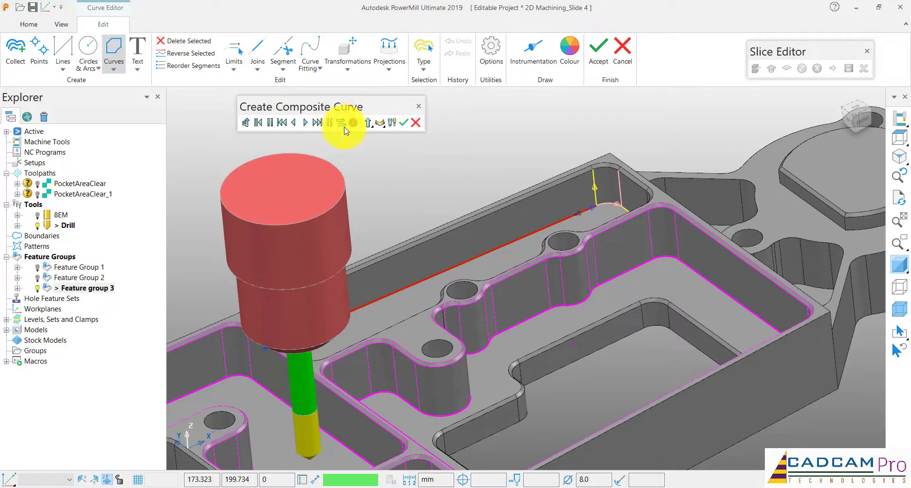
{"action": "left_click", "coordinate": [317, 122]}
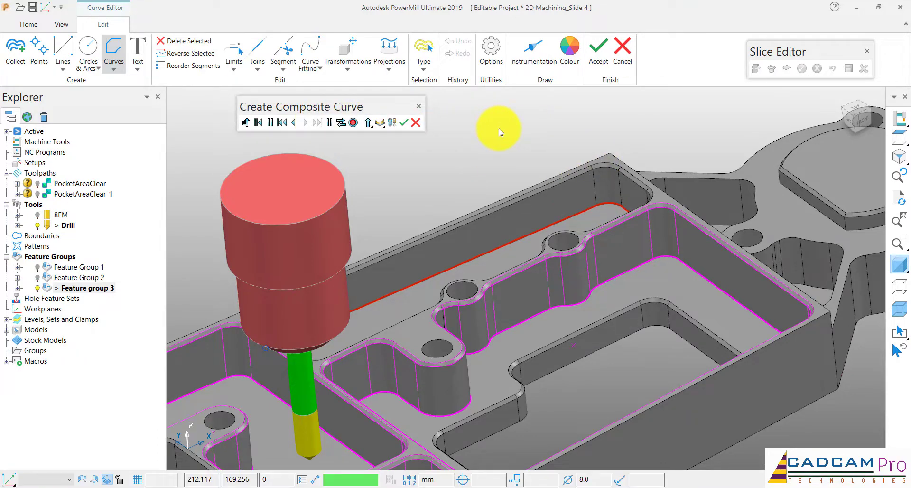
{"action": "key", "text": "ctrl+3"}
{"action": "left_click", "coordinate": [355, 124]}
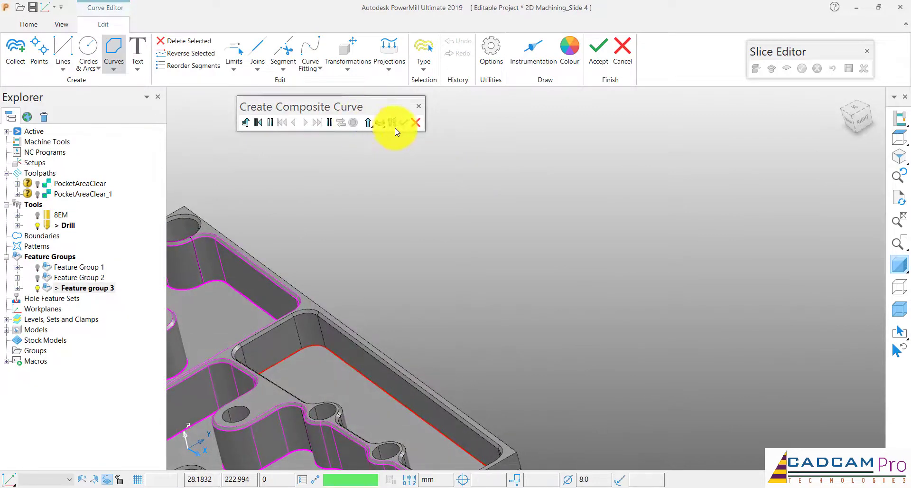
{"action": "left_click", "coordinate": [403, 123]}
{"action": "scroll", "coordinate": [478, 166], "scroll_direction": "down", "scroll_amount": 3}
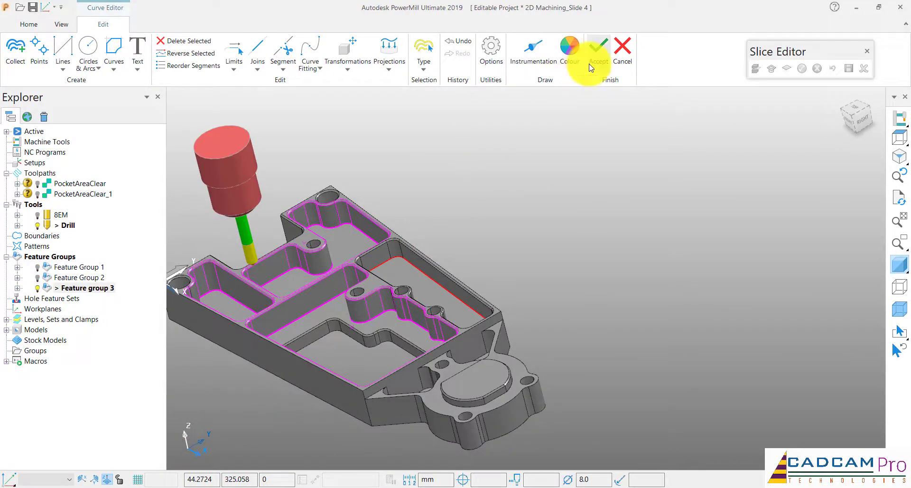
{"action": "left_click", "coordinate": [591, 68]}
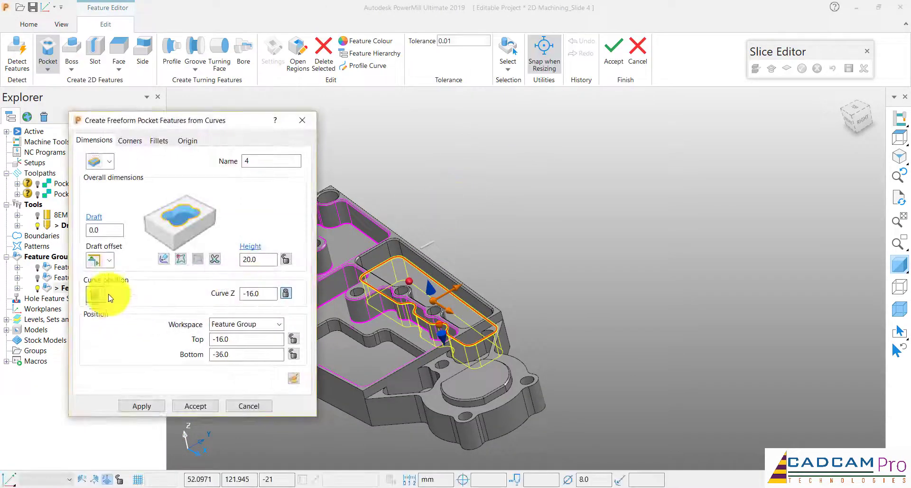
Set the curve position of pocket 4 to the bottom, snap its top to the chamfer's lower edge for a height of 15, and apply it
{"action": "left_click", "coordinate": [95, 327]}
{"action": "scroll", "coordinate": [419, 232], "scroll_direction": "up", "scroll_amount": 3}
{"action": "middle_click_drag", "start_coordinate": [420, 231], "coordinate": [611, 251]}
{"action": "left_click_drag", "start_coordinate": [611, 252], "coordinate": [589, 256]}
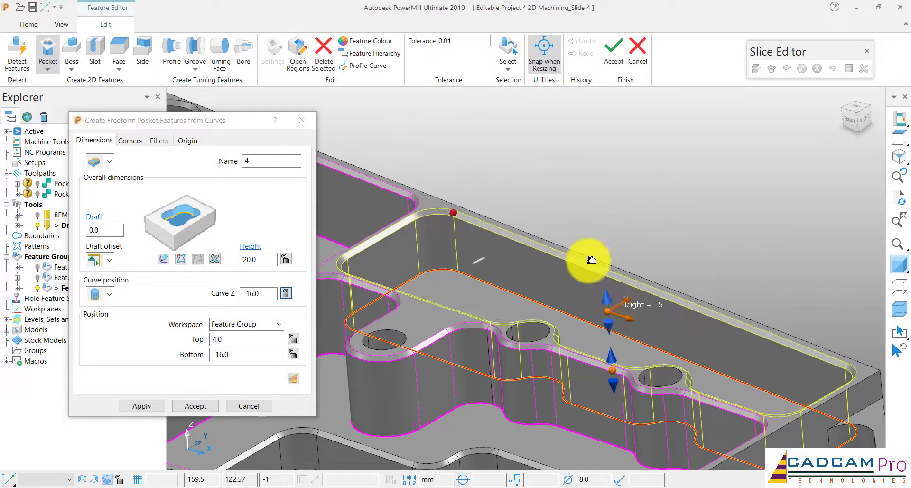
{"action": "scroll", "coordinate": [610, 199], "scroll_direction": "down", "scroll_amount": 2}
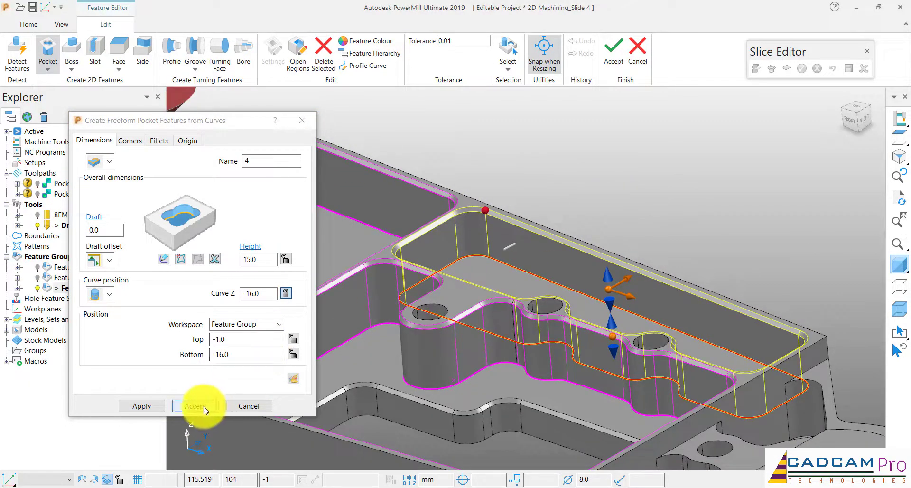
{"action": "left_click", "coordinate": [151, 407]}
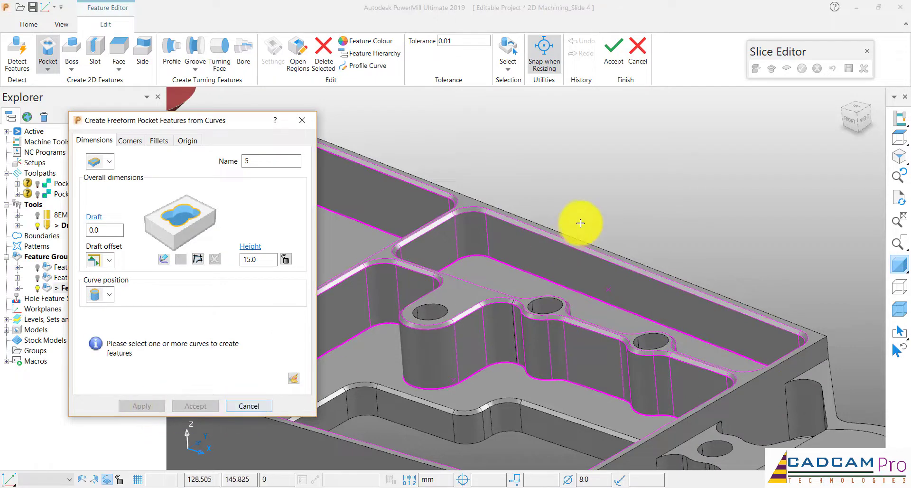
Trace a closed composite curve around the lower edge of the large pocket's inner opening and accept it as the profile of pocket 5
{"action": "scroll", "coordinate": [580, 223], "scroll_direction": "down", "scroll_amount": 5}
{"action": "middle_click_drag", "start_coordinate": [601, 186], "coordinate": [644, 240]}
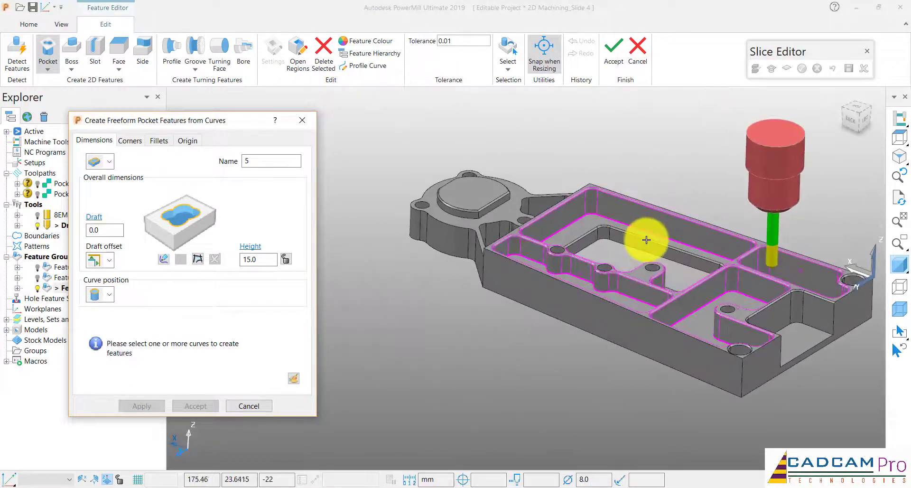
{"action": "scroll", "coordinate": [644, 239], "scroll_direction": "up", "scroll_amount": 5}
{"action": "scroll", "coordinate": [543, 222], "scroll_direction": "down", "scroll_amount": 5}
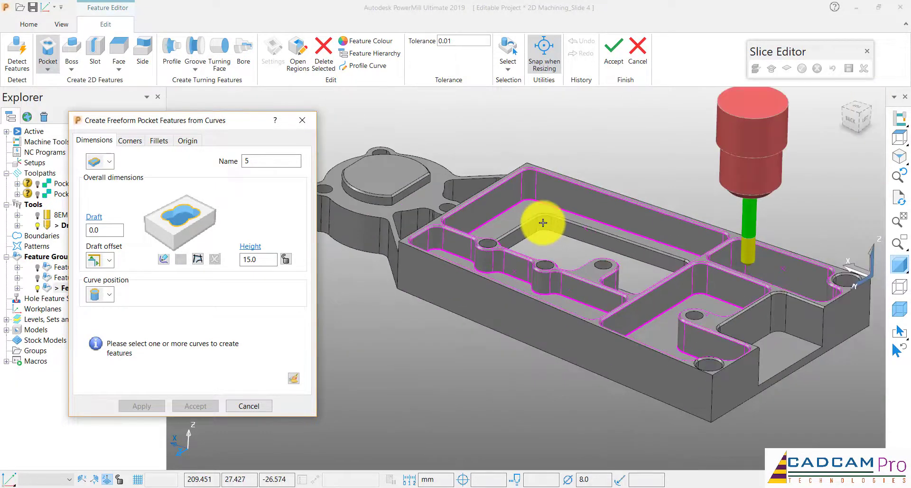
{"action": "middle_click_drag", "start_coordinate": [543, 223], "coordinate": [558, 229]}
{"action": "scroll", "coordinate": [593, 204], "scroll_direction": "up", "scroll_amount": 5}
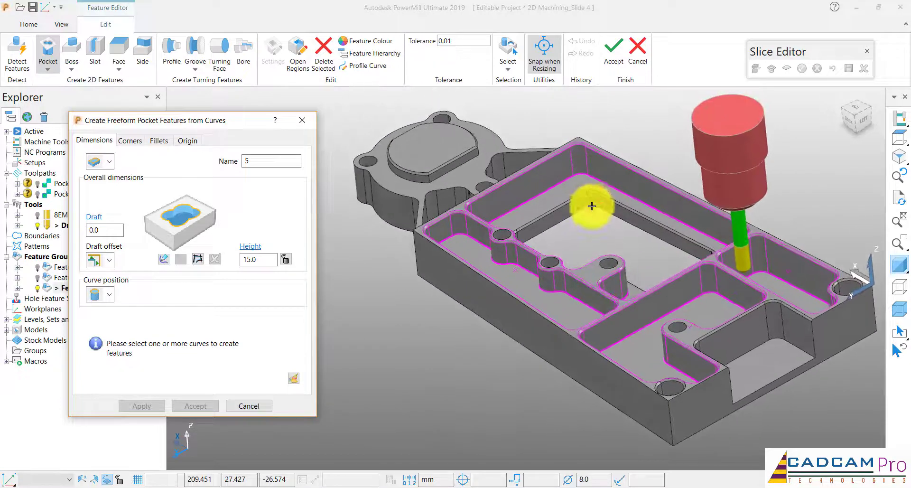
{"action": "left_click", "coordinate": [199, 258]}
{"action": "left_click", "coordinate": [588, 222]}
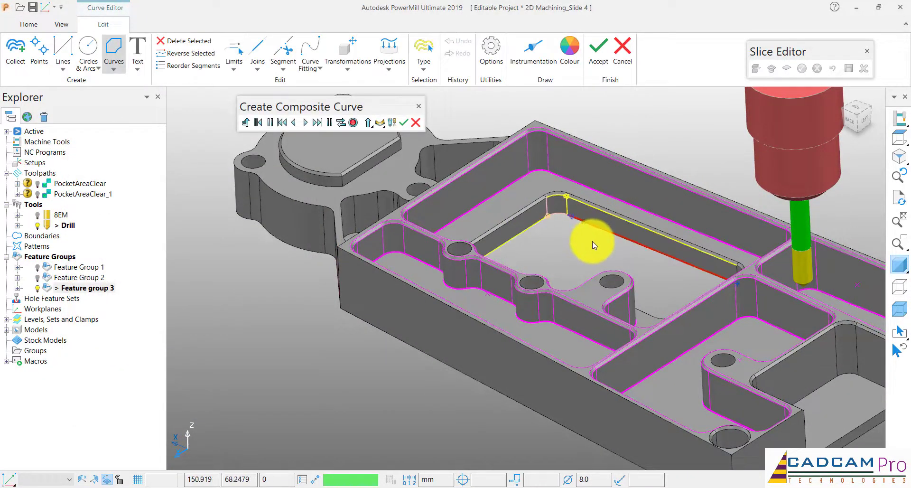
{"action": "scroll", "coordinate": [573, 227], "scroll_direction": "up", "scroll_amount": 2}
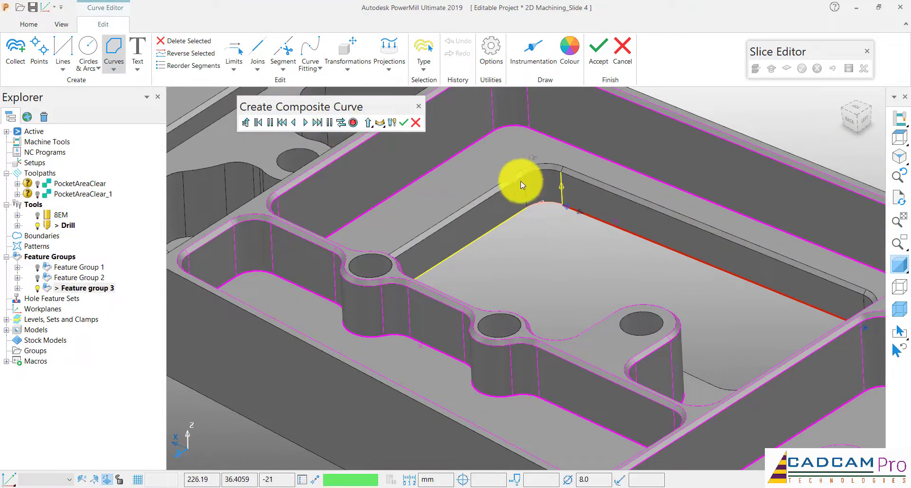
{"action": "left_click", "coordinate": [316, 123]}
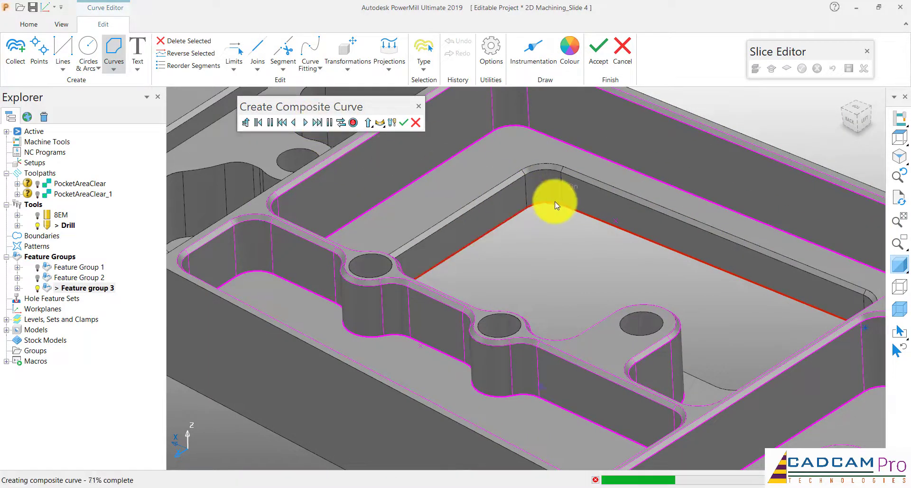
{"action": "scroll", "coordinate": [532, 206], "scroll_direction": "down", "scroll_amount": 3}
{"action": "key", "text": "ctrl+5"}
{"action": "middle_click_drag", "start_coordinate": [533, 206], "coordinate": [532, 206]}
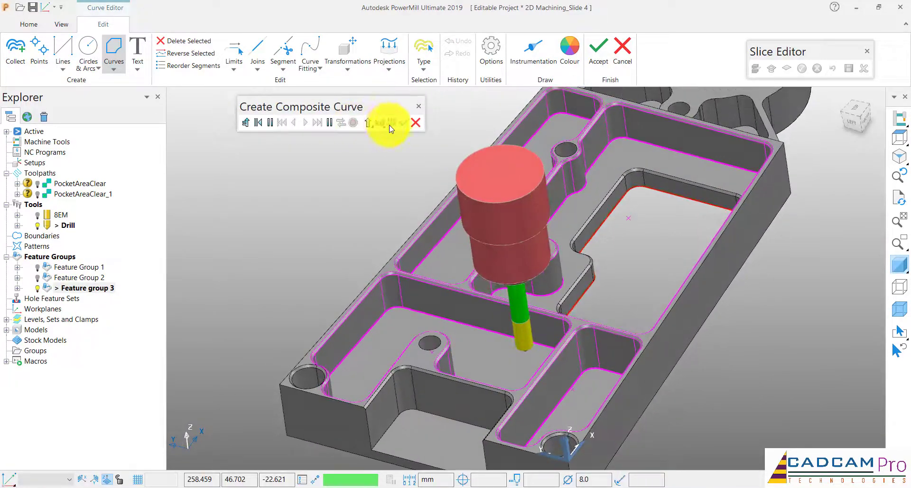
{"action": "left_click", "coordinate": [403, 123]}
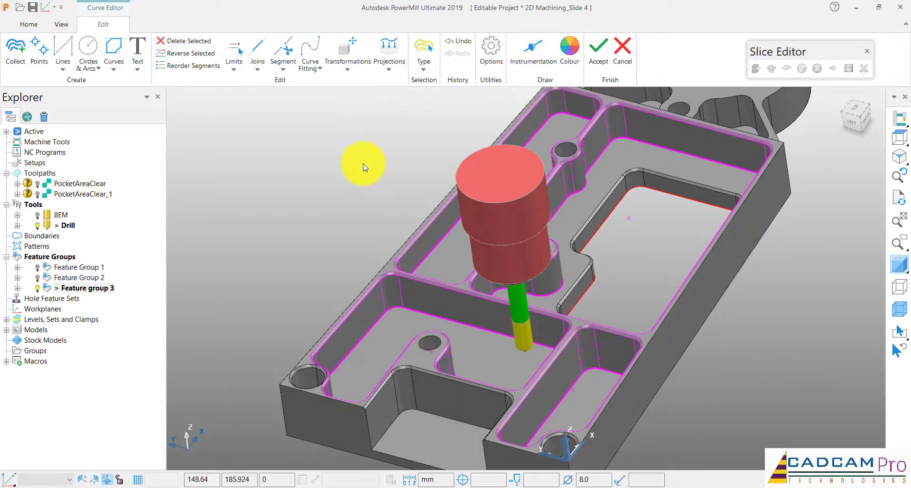
{"action": "left_click", "coordinate": [598, 63]}
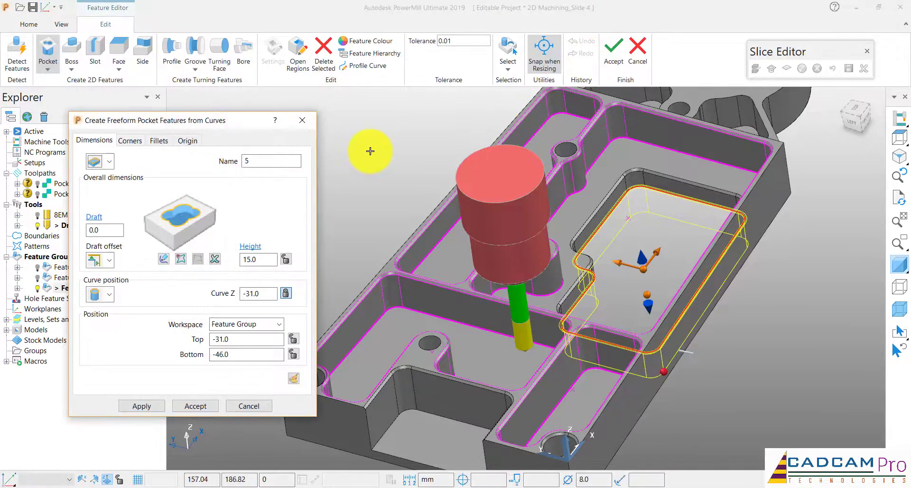
Set the curve position of pocket 5 to the bottom and dismiss the Skype for Business credentials prompt
{"action": "middle_click_drag", "start_coordinate": [370, 150], "coordinate": [128, 308]}
{"action": "left_click", "coordinate": [109, 299]}
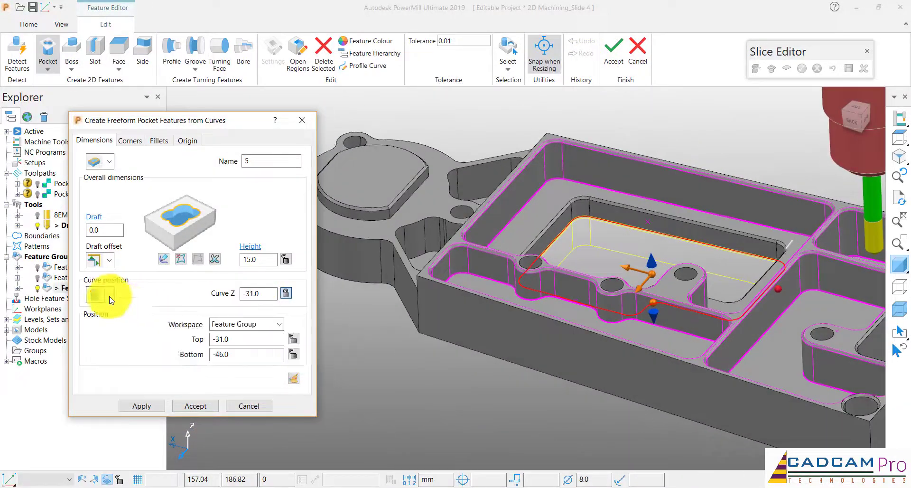
{"action": "left_click", "coordinate": [97, 325]}
{"action": "middle_click_drag", "start_coordinate": [648, 154], "coordinate": [677, 184]}
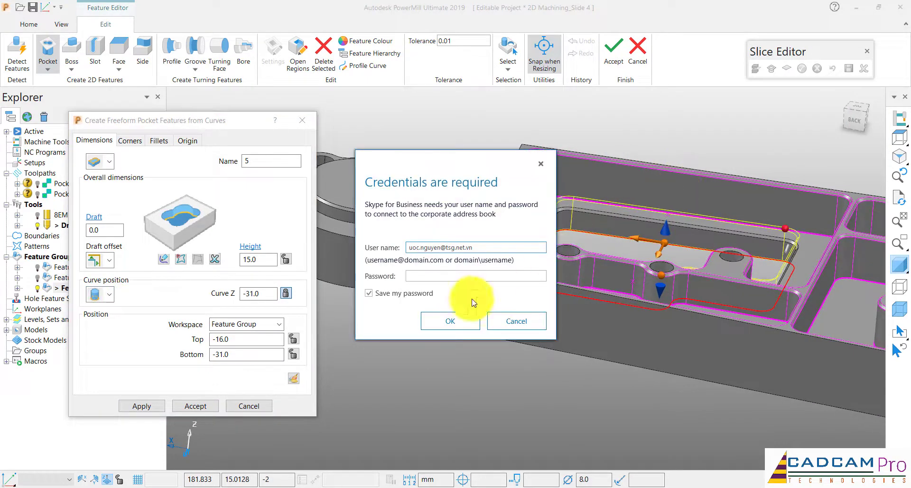
{"action": "left_click", "coordinate": [506, 319]}
Snap the top of pocket 5 to the surrounding pocket floor for a height of 10 and apply the feature
{"action": "middle_click_drag", "start_coordinate": [698, 209], "coordinate": [657, 225]}
{"action": "left_click_drag", "start_coordinate": [656, 225], "coordinate": [656, 225]}
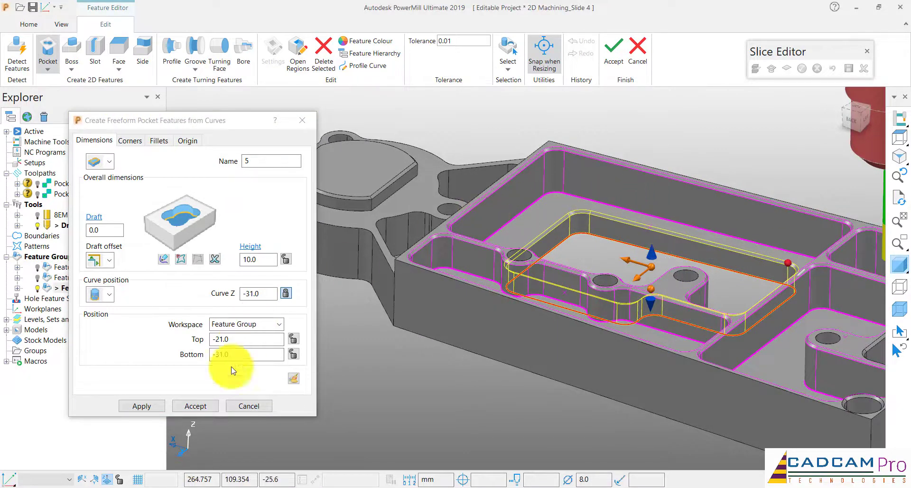
{"action": "left_click", "coordinate": [161, 408]}
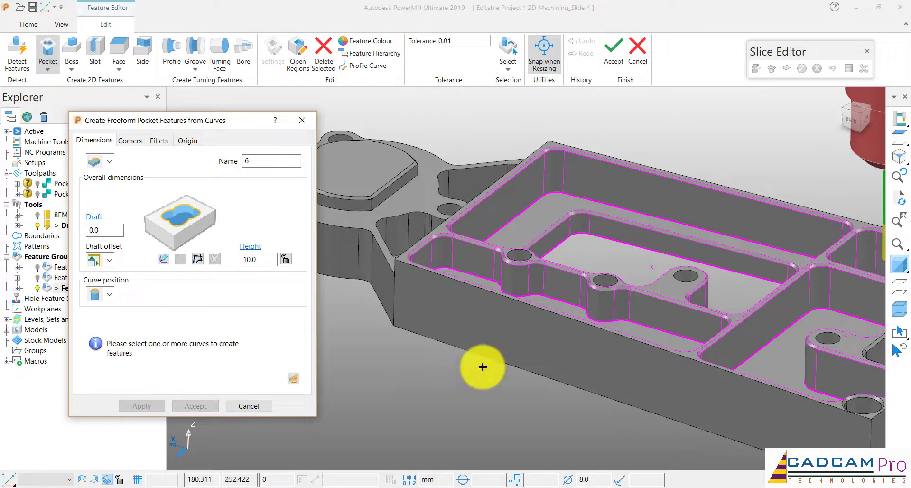
Start a composite curve for pocket 6 along the floor edge of the open-sided pocket, covering one side wall and the back wall
{"action": "scroll", "coordinate": [515, 328], "scroll_direction": "up", "scroll_amount": 2}
{"action": "scroll", "coordinate": [515, 316], "scroll_direction": "down", "scroll_amount": 3}
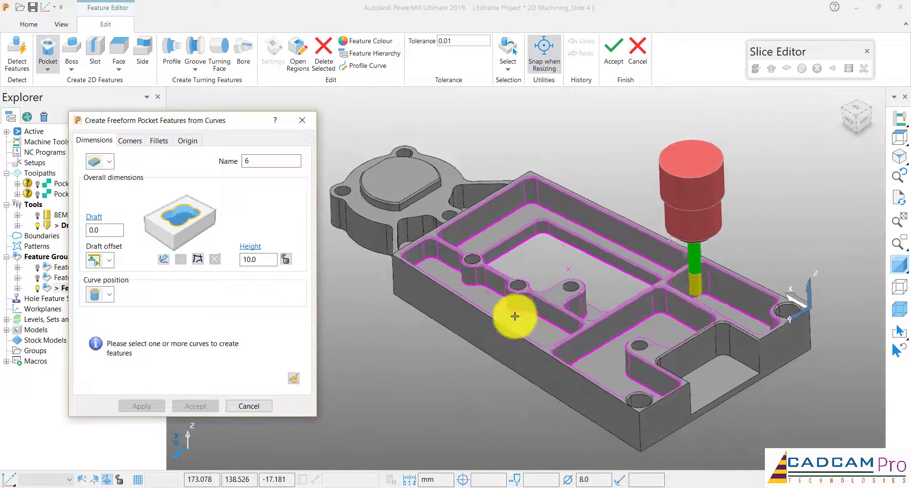
{"action": "scroll", "coordinate": [515, 315], "scroll_direction": "up", "scroll_amount": 1}
{"action": "middle_click_drag", "start_coordinate": [517, 315], "coordinate": [639, 329]}
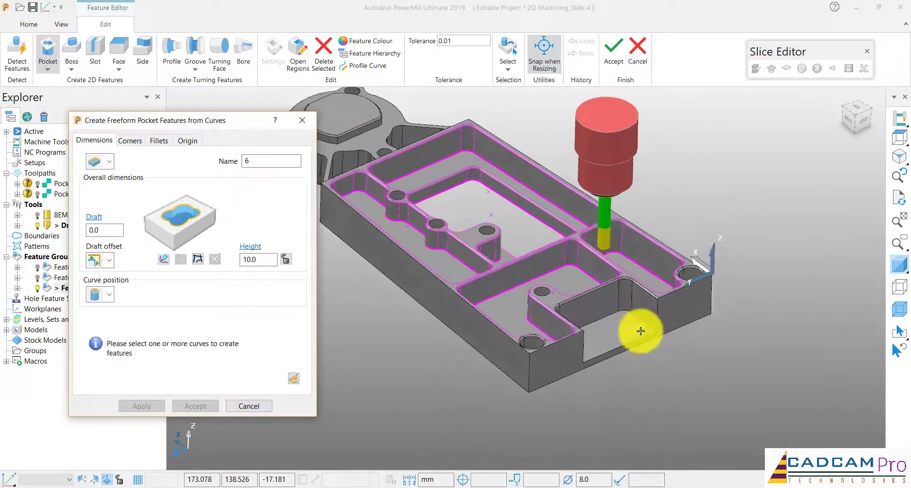
{"action": "scroll", "coordinate": [640, 330], "scroll_direction": "up", "scroll_amount": 3}
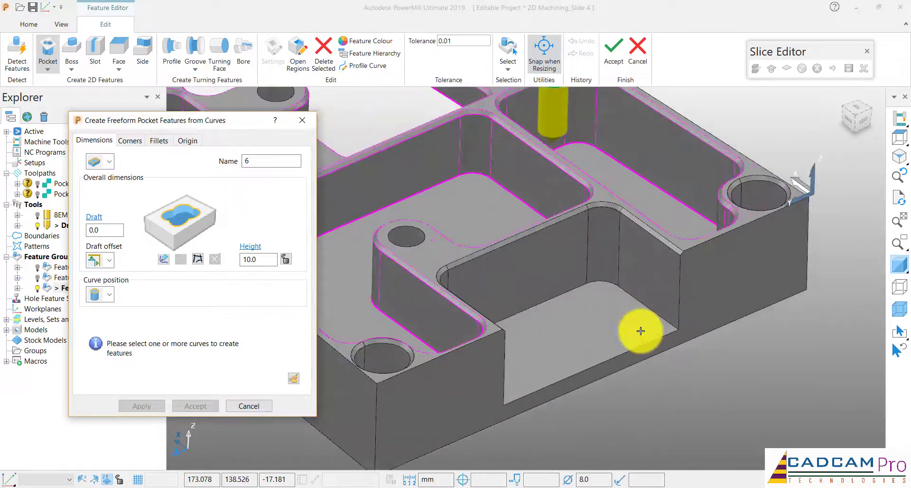
{"action": "left_click", "coordinate": [199, 260]}
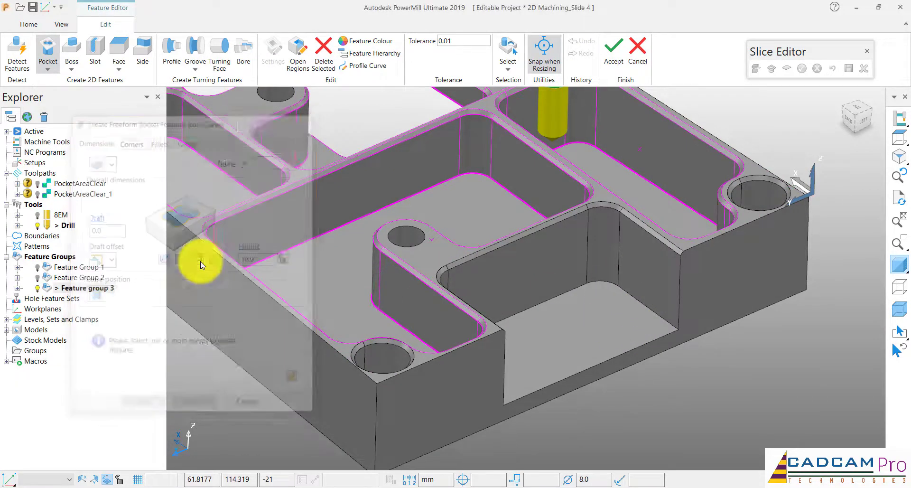
{"action": "left_click", "coordinate": [656, 314]}
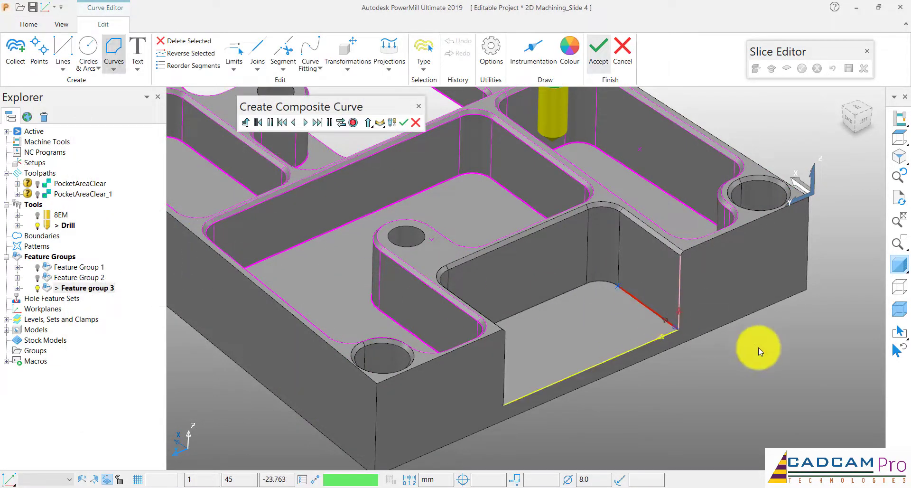
{"action": "middle_click_drag", "start_coordinate": [758, 347], "coordinate": [758, 347]}
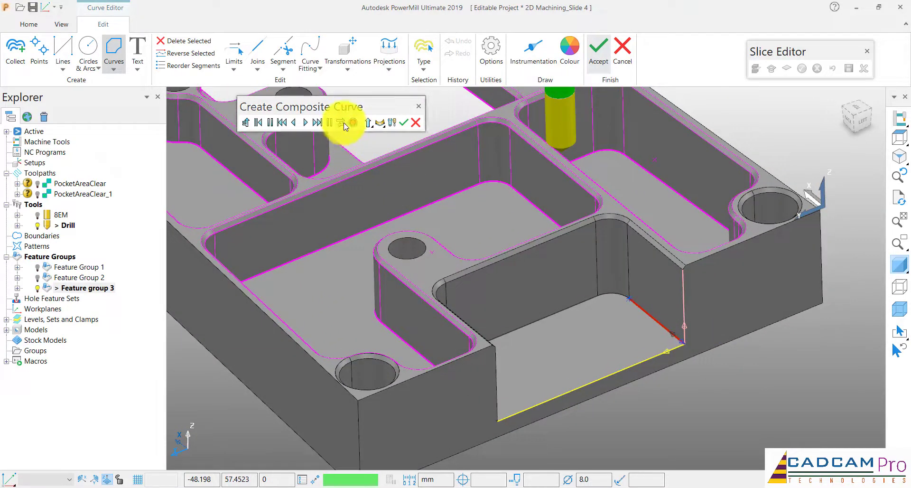
{"action": "left_click", "coordinate": [617, 298]}
{"action": "left_click", "coordinate": [581, 305]}
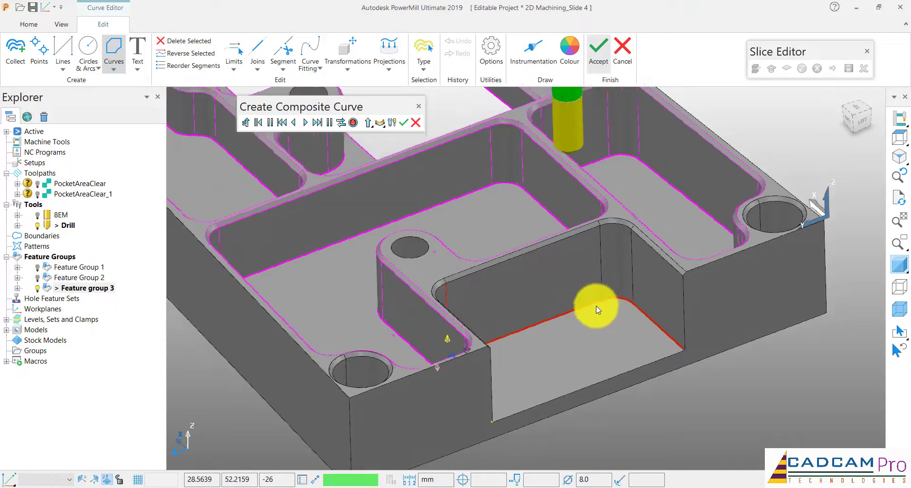
Extend the composite curve along the remaining side wall, save it, and accept it as pocket 6's profile, letting the open curve be closed
{"action": "middle_click_drag", "start_coordinate": [593, 305], "coordinate": [447, 352]}
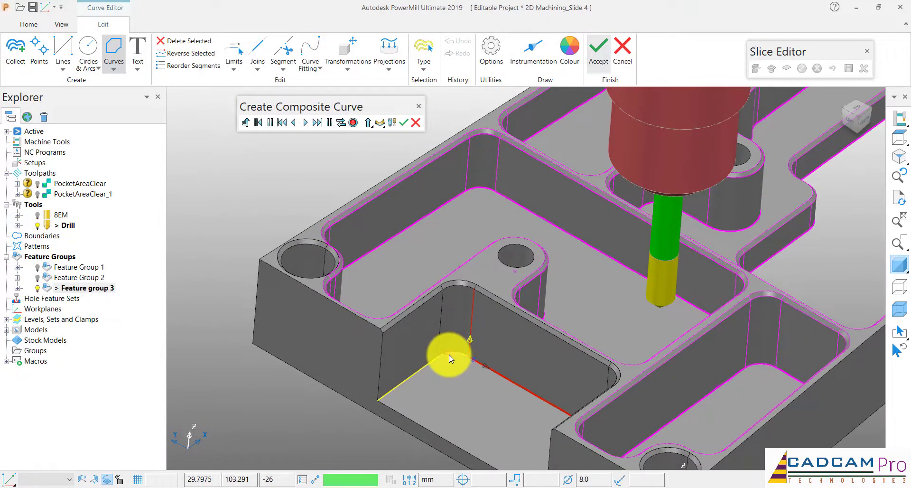
{"action": "left_click", "coordinate": [448, 354]}
{"action": "left_click", "coordinate": [423, 371]}
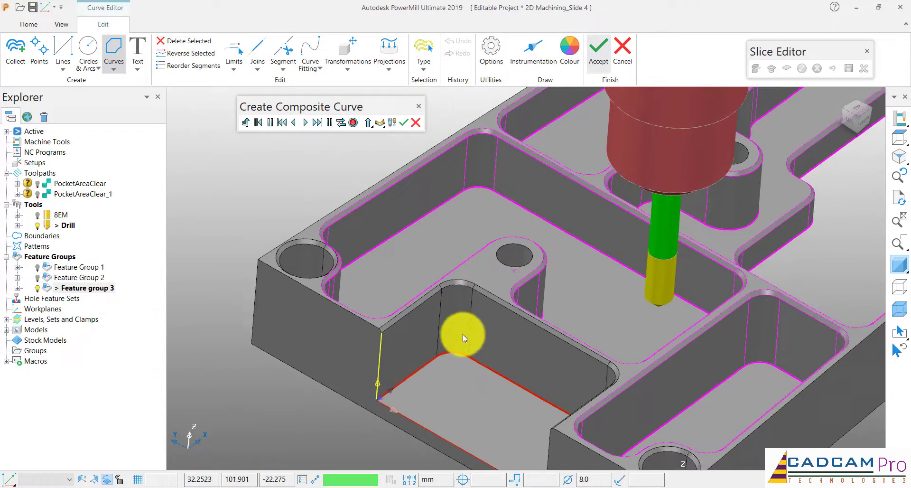
{"action": "middle_click_drag", "start_coordinate": [462, 334], "coordinate": [491, 328]}
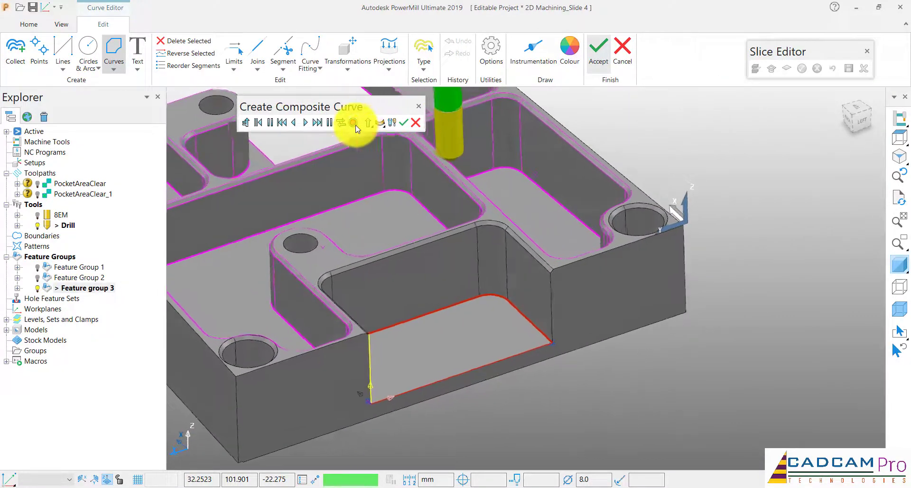
{"action": "left_click", "coordinate": [403, 123]}
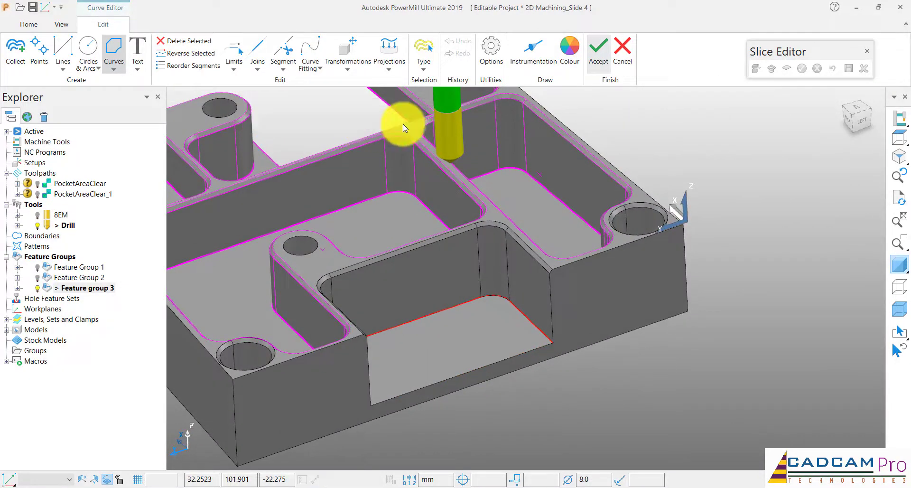
{"action": "left_click", "coordinate": [606, 57]}
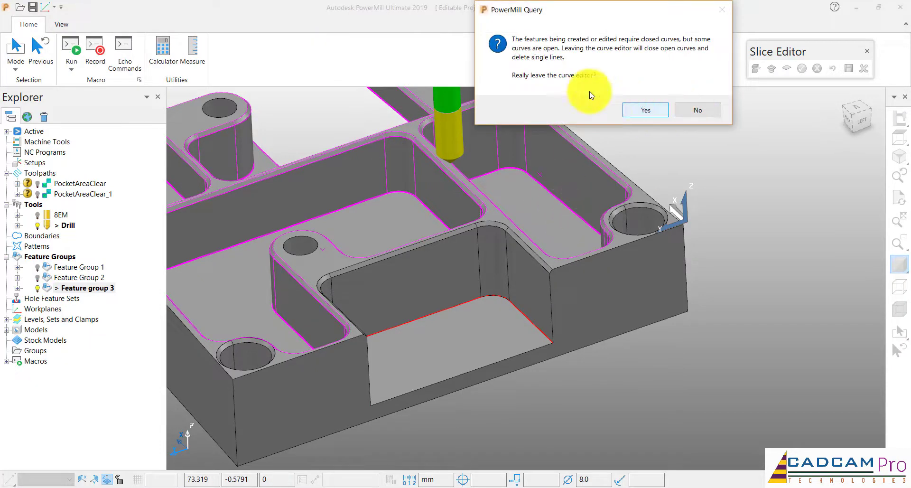
{"action": "left_click_drag", "start_coordinate": [588, 17], "coordinate": [585, 48]}
{"action": "left_click", "coordinate": [646, 140]}
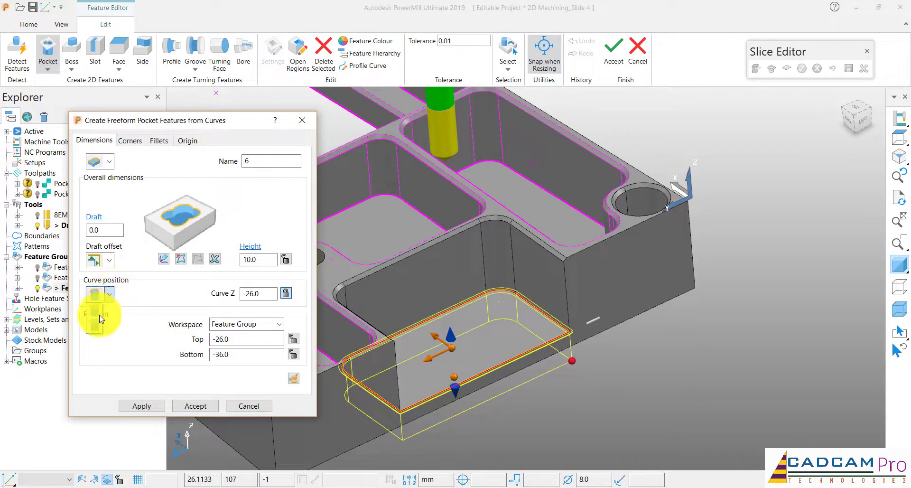
Set the curve position of pocket 6 to the bottom, snap its top to the chamfer's lower edge for a height of 25, and apply it
{"action": "left_click", "coordinate": [97, 325]}
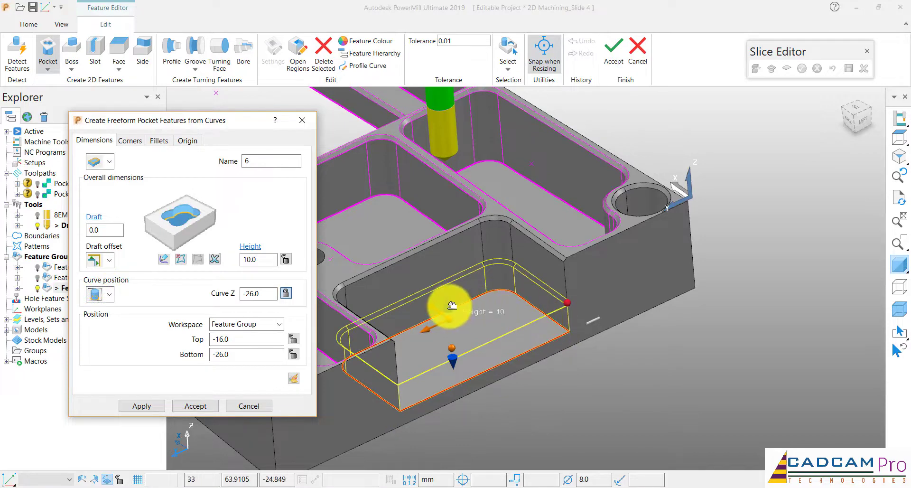
{"action": "left_click_drag", "start_coordinate": [451, 305], "coordinate": [489, 212]}
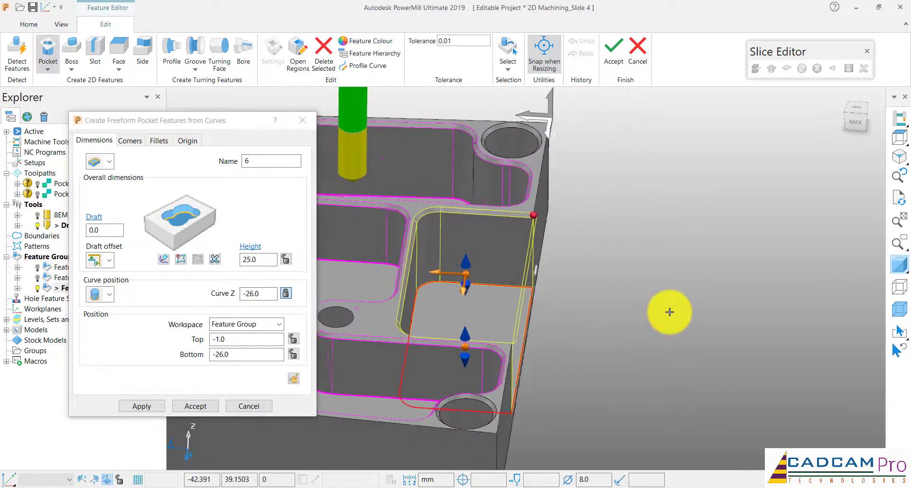
{"action": "left_click", "coordinate": [161, 406]}
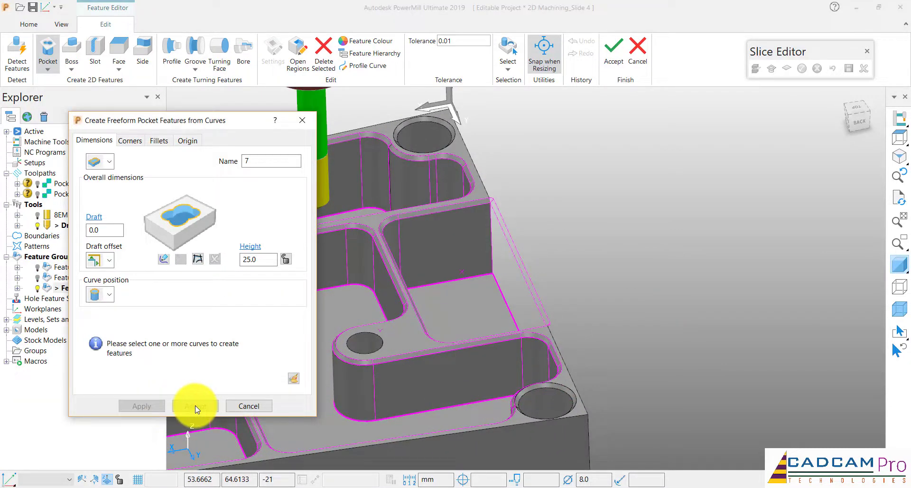
{"action": "middle_click_drag", "start_coordinate": [612, 212], "coordinate": [386, 319]}
{"action": "scroll", "coordinate": [379, 316], "scroll_direction": "up", "scroll_amount": 5}
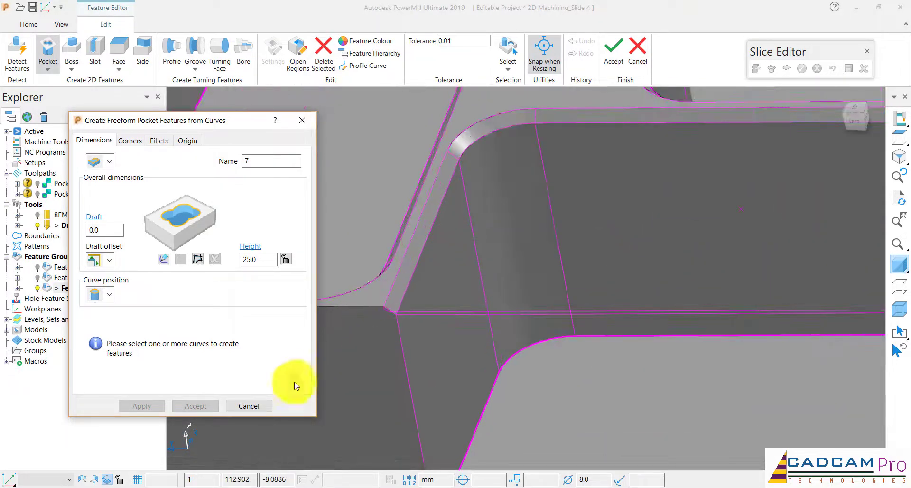
{"action": "left_click", "coordinate": [250, 406]}
{"action": "scroll", "coordinate": [463, 276], "scroll_direction": "down", "scroll_amount": 5}
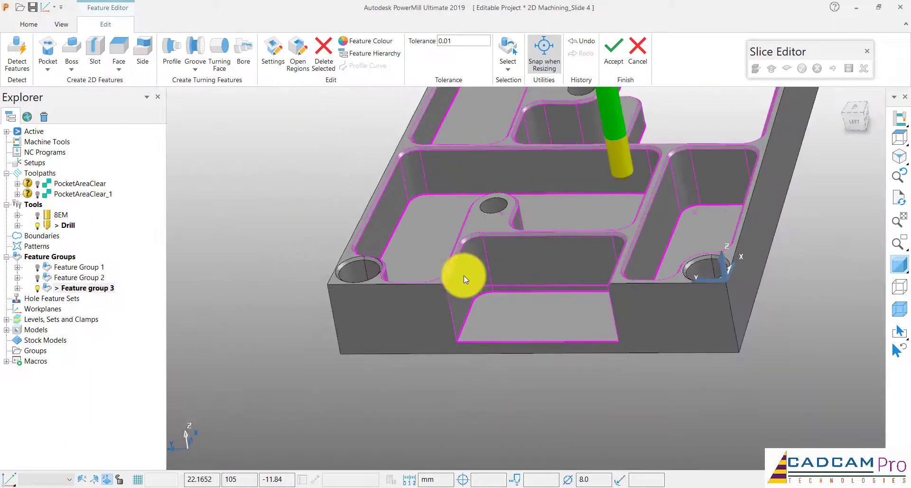
Create a freeform boss feature and start its composite curve on the straight base edge of the raised D-shaped boss
{"action": "scroll", "coordinate": [562, 255], "scroll_direction": "up", "scroll_amount": 3}
{"action": "middle_click_drag", "start_coordinate": [562, 256], "coordinate": [233, 264]}
{"action": "scroll", "coordinate": [585, 217], "scroll_direction": "up", "scroll_amount": 2}
{"action": "scroll", "coordinate": [473, 210], "scroll_direction": "down", "scroll_amount": 2}
{"action": "middle_click_drag", "start_coordinate": [474, 210], "coordinate": [466, 198], "text": "shift"}
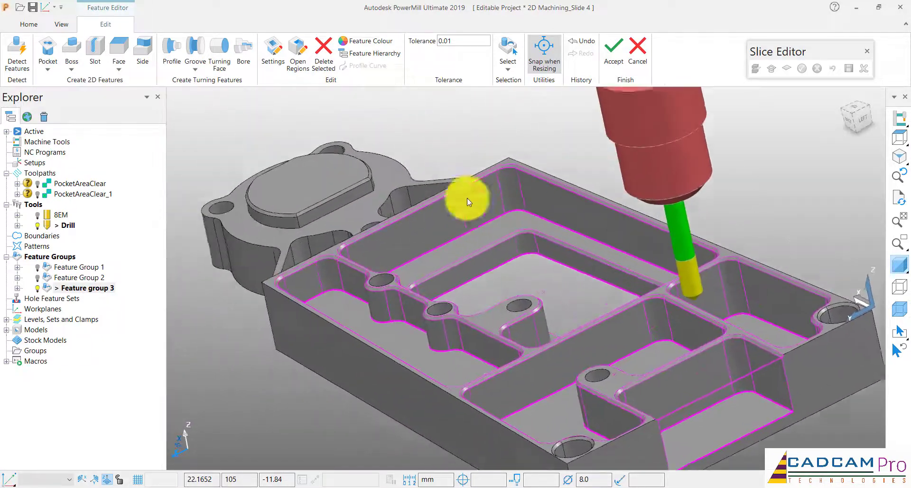
{"action": "scroll", "coordinate": [450, 192], "scroll_direction": "up", "scroll_amount": 2}
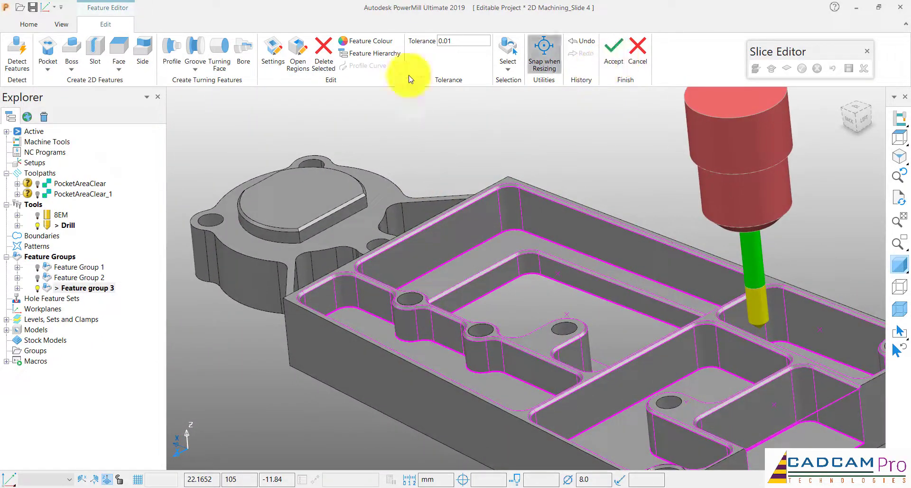
{"action": "left_click", "coordinate": [71, 66]}
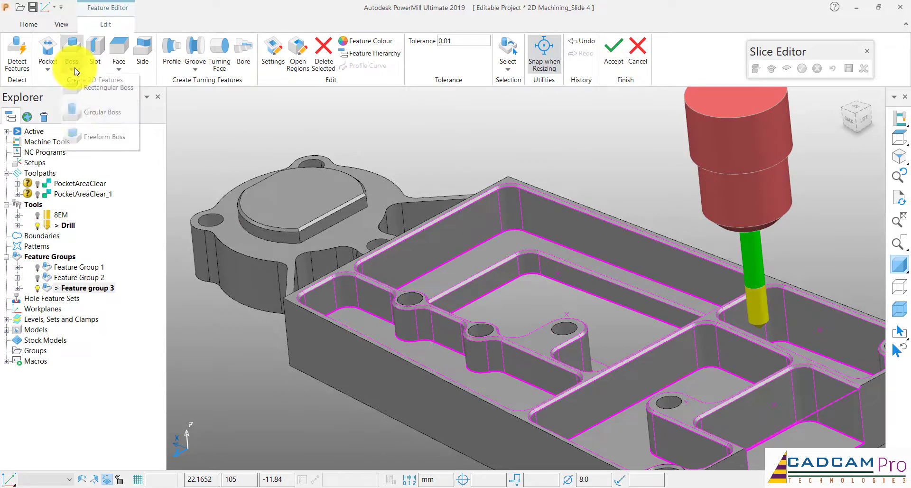
{"action": "left_click", "coordinate": [99, 137]}
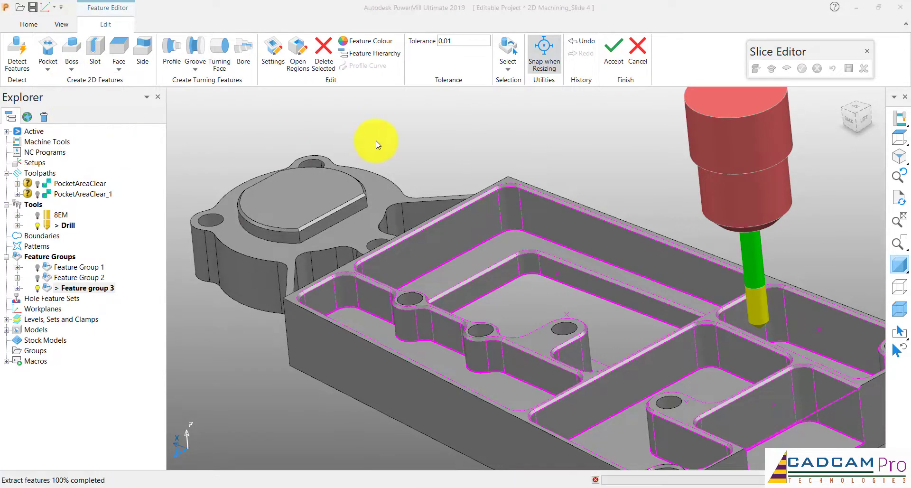
{"action": "left_click", "coordinate": [198, 260]}
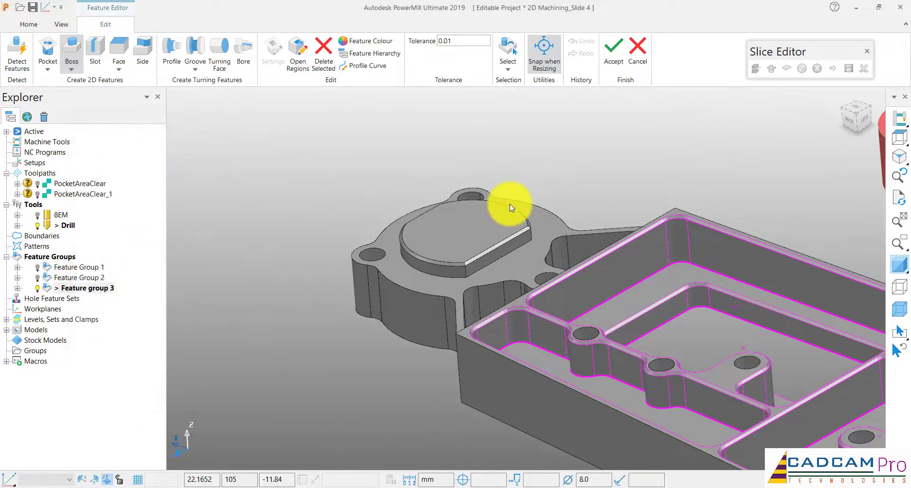
{"action": "left_click", "coordinate": [529, 258]}
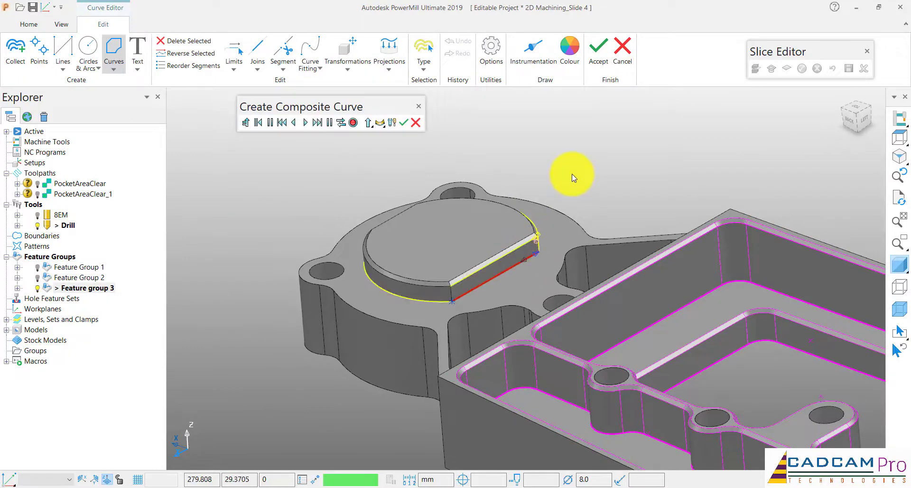
Complete the closed composite curve around the boss's base, save it, and accept it as the profile of boss 7
{"action": "middle_click_drag", "start_coordinate": [453, 153], "coordinate": [484, 163]}
{"action": "left_click", "coordinate": [319, 123]}
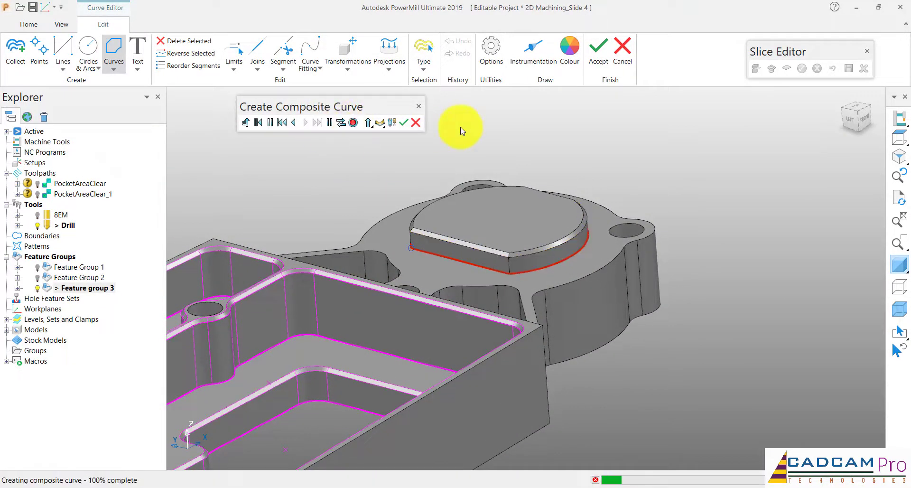
{"action": "left_click", "coordinate": [353, 123]}
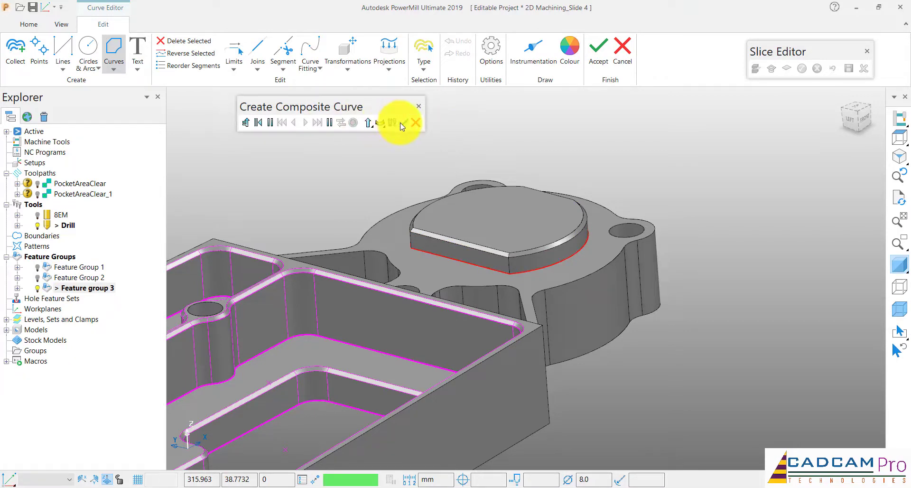
{"action": "left_click", "coordinate": [402, 123]}
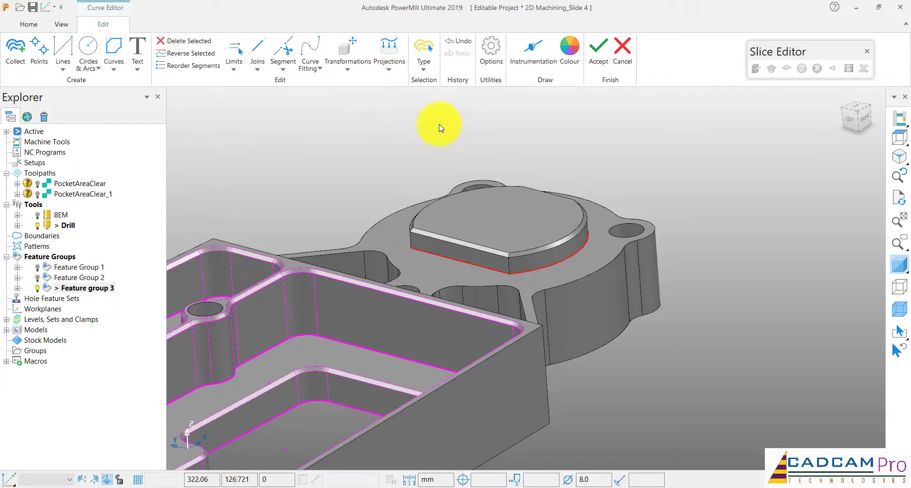
{"action": "left_click", "coordinate": [595, 65]}
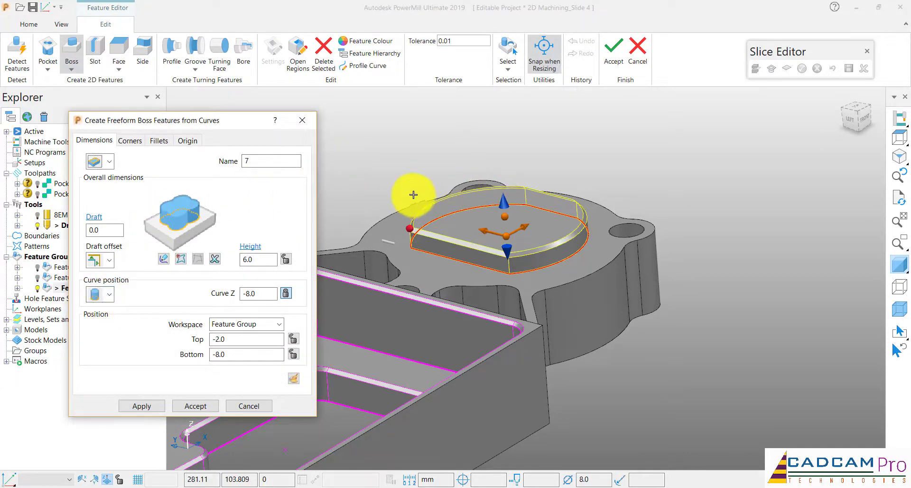
Apply boss 7 with a height of 6, close the boss creation form, and accept the edits to Feature group 3
{"action": "scroll", "coordinate": [415, 199], "scroll_direction": "up", "scroll_amount": 4}
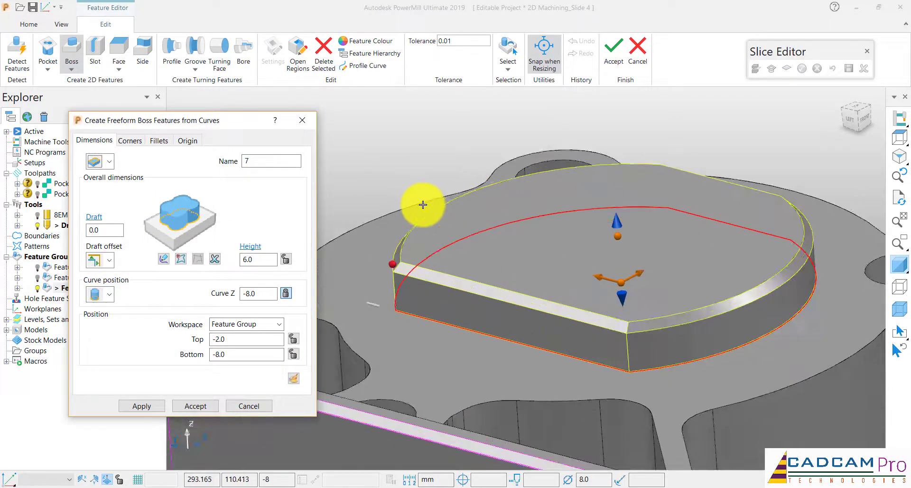
{"action": "left_click", "coordinate": [142, 406]}
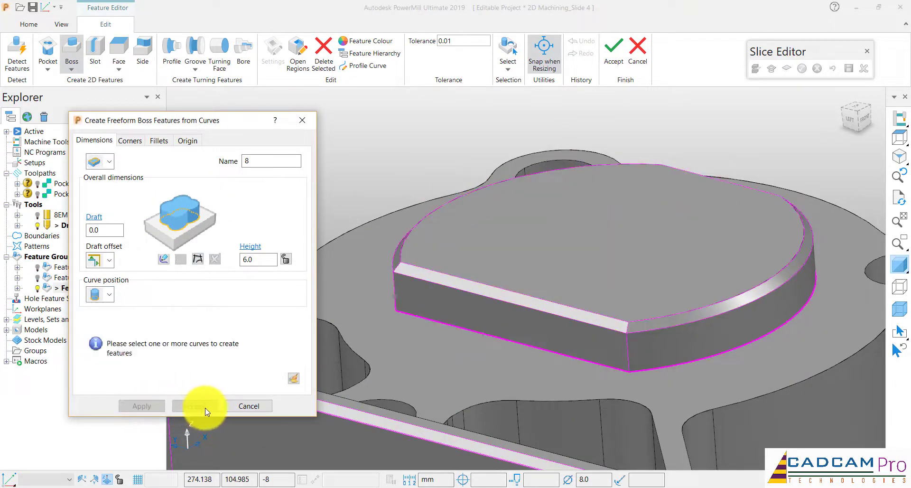
{"action": "left_click", "coordinate": [254, 408]}
{"action": "scroll", "coordinate": [374, 199], "scroll_direction": "down", "scroll_amount": 5}
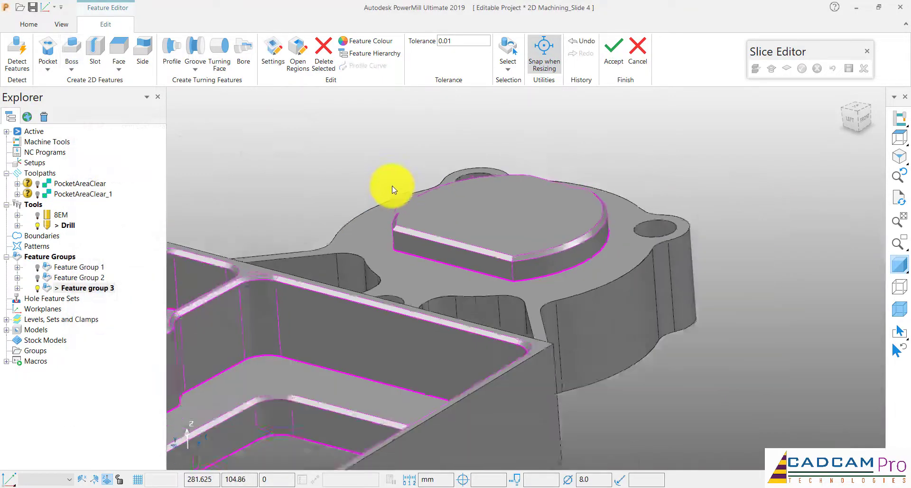
{"action": "left_click", "coordinate": [613, 47]}
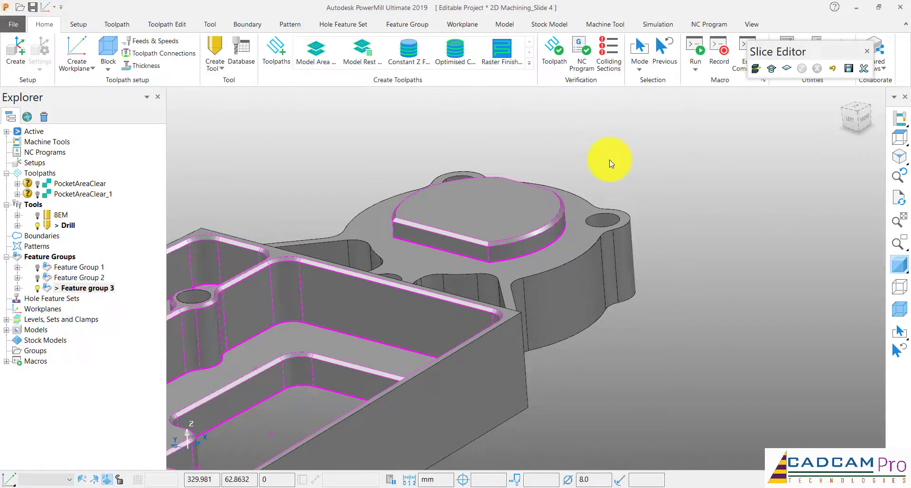
{"action": "scroll", "coordinate": [609, 160], "scroll_direction": "down", "scroll_amount": 5}
{"action": "middle_click_drag", "start_coordinate": [610, 160], "coordinate": [419, 241]}
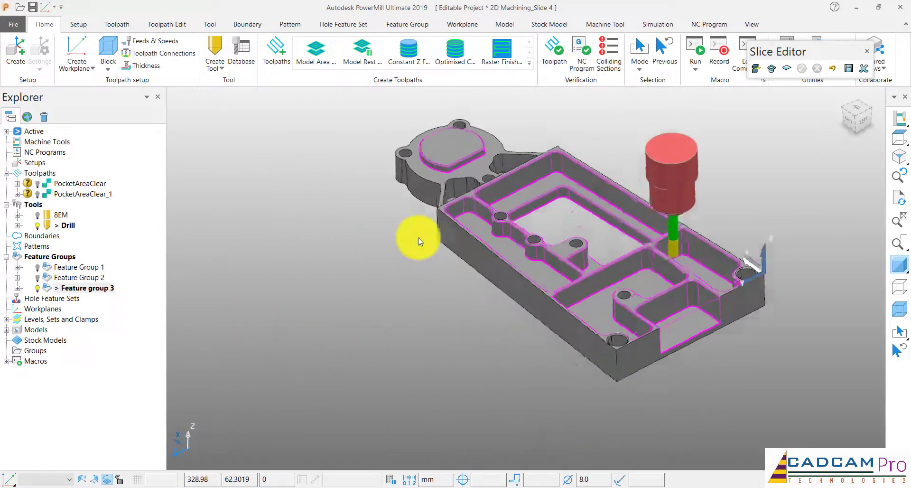
{"action": "scroll", "coordinate": [616, 265], "scroll_direction": "up", "scroll_amount": 8}
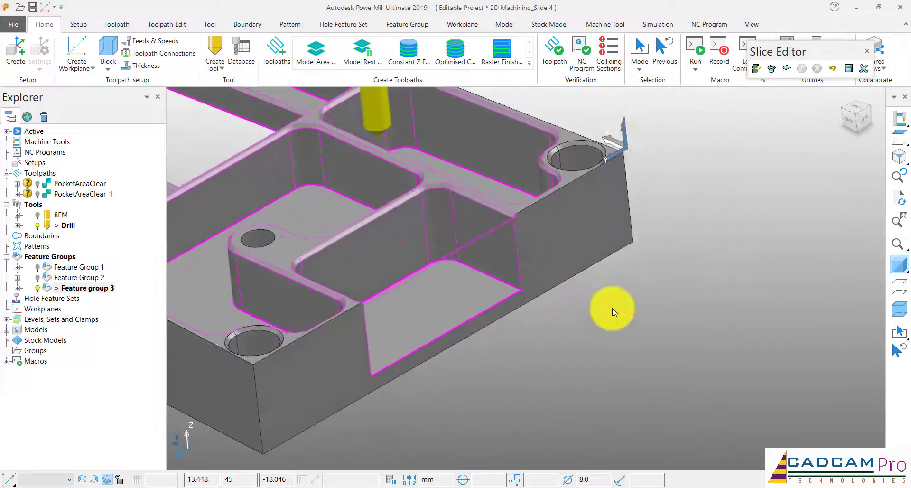
{"action": "middle_click_drag", "start_coordinate": [619, 300], "coordinate": [517, 192]}
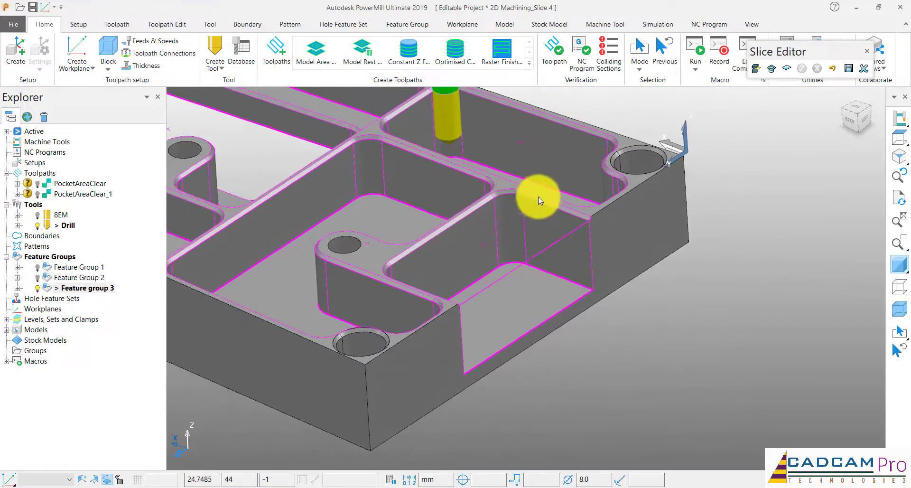
Examine how the chamfer of pocket 6 runs along the walls and across the open side of the part
{"action": "mouse_move", "coordinate": [579, 216]}
{"action": "middle_mouse_down"}
{"action": "mouse_move", "coordinate": [593, 218]}
{"action": "mouse_move", "coordinate": [578, 216]}
{"action": "middle_mouse_up"}
{"action": "scroll", "coordinate": [433, 204], "scroll_direction": "up", "scroll_amount": 5}
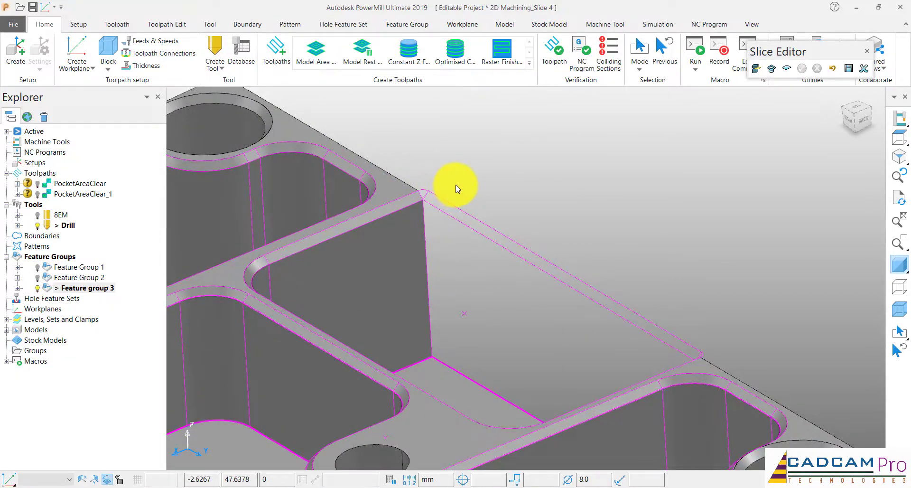
{"action": "scroll", "coordinate": [457, 189], "scroll_direction": "down", "scroll_amount": 1}
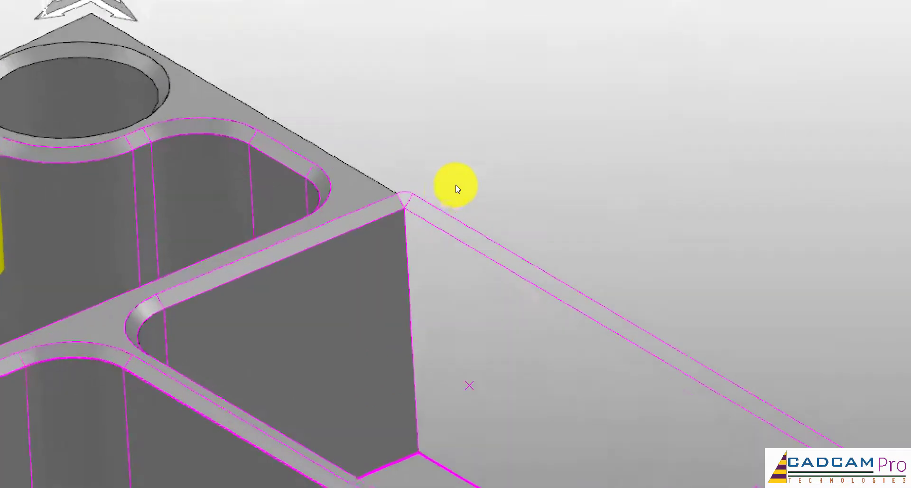
{"action": "left_click_drag", "start_coordinate": [510, 182], "coordinate": [476, 240]}
{"action": "left_click_drag", "start_coordinate": [481, 179], "coordinate": [512, 251]}
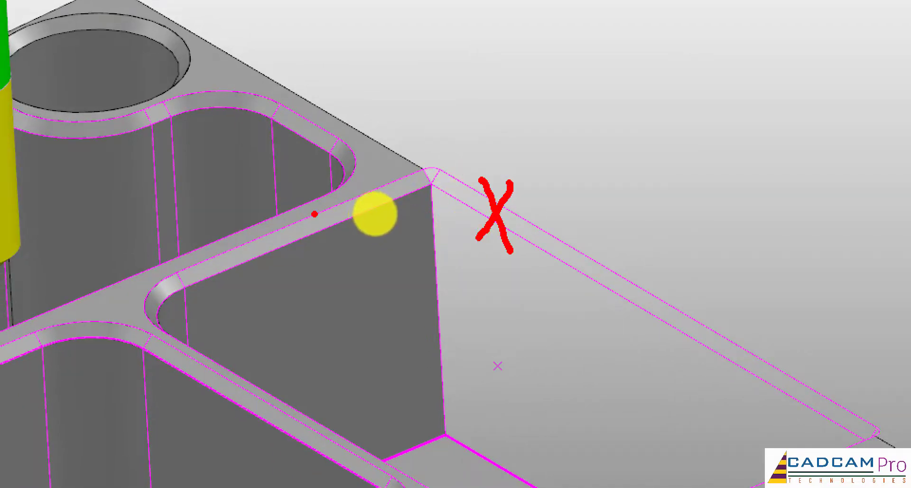
{"action": "left_click_drag", "start_coordinate": [315, 214], "coordinate": [369, 180]}
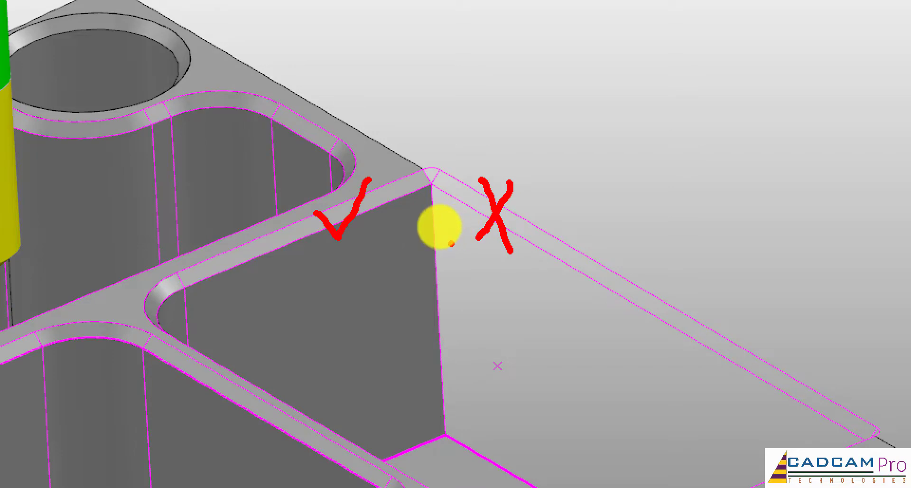
{"action": "key", "text": "Escape"}
{"action": "scroll", "coordinate": [475, 191], "scroll_direction": "down", "scroll_amount": 5}
{"action": "scroll", "coordinate": [466, 193], "scroll_direction": "up", "scroll_amount": 2}
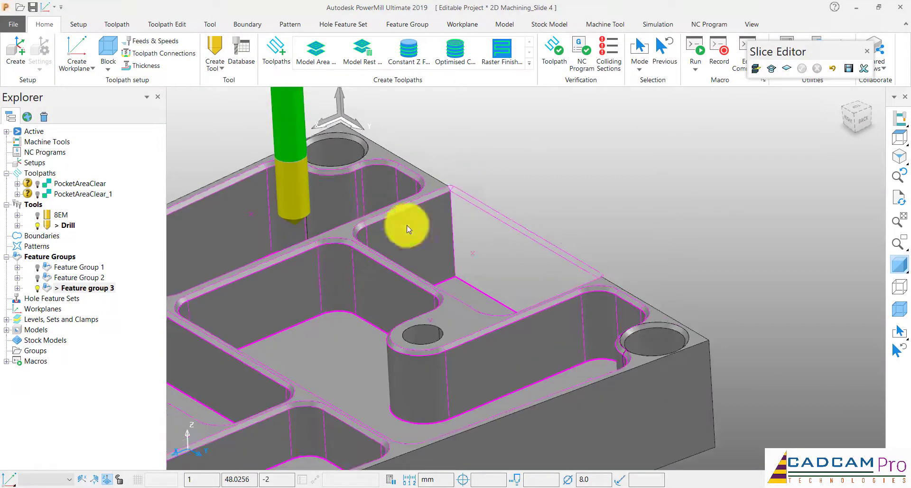
Check the parameters of pocket 6 in Feature group 3 and delete that feature
{"action": "double_click", "coordinate": [51, 288]}
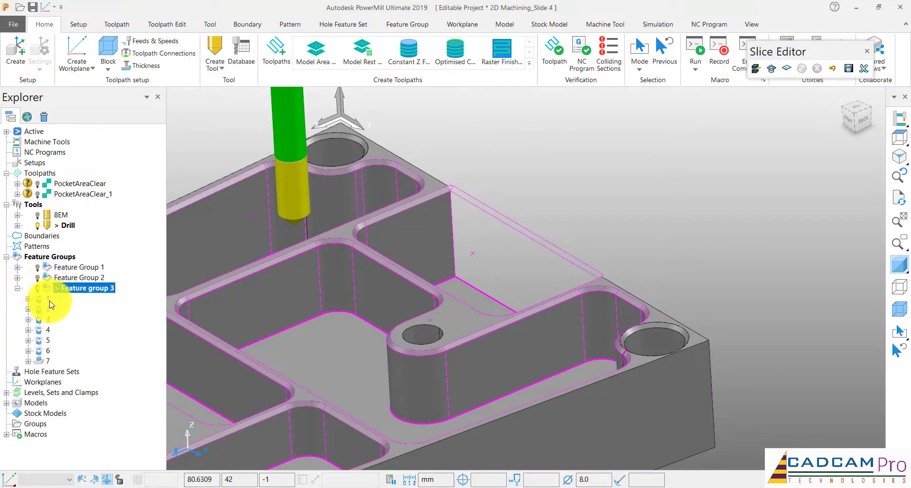
{"action": "right_click", "coordinate": [46, 353]}
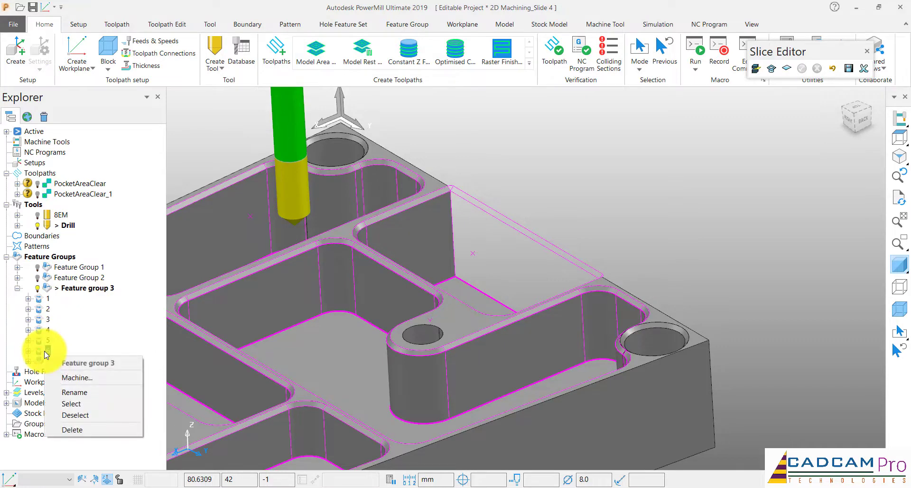
{"action": "left_click", "coordinate": [29, 351]}
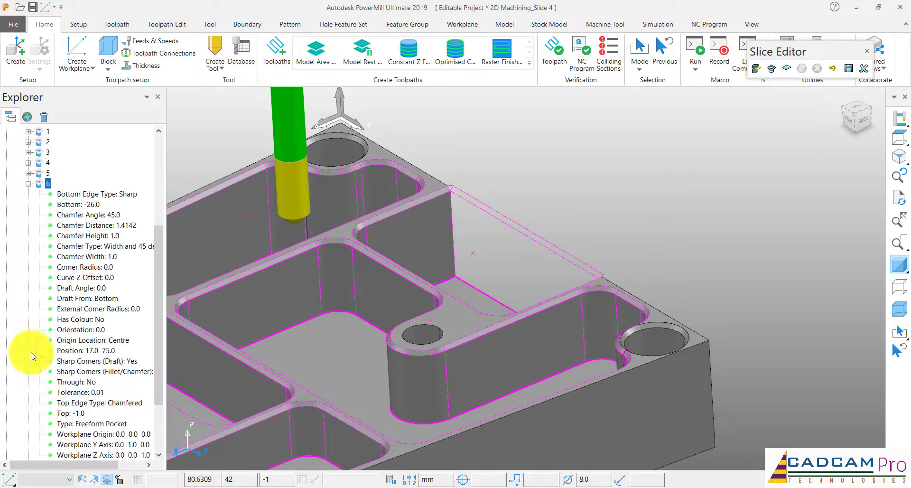
{"action": "left_click", "coordinate": [28, 186]}
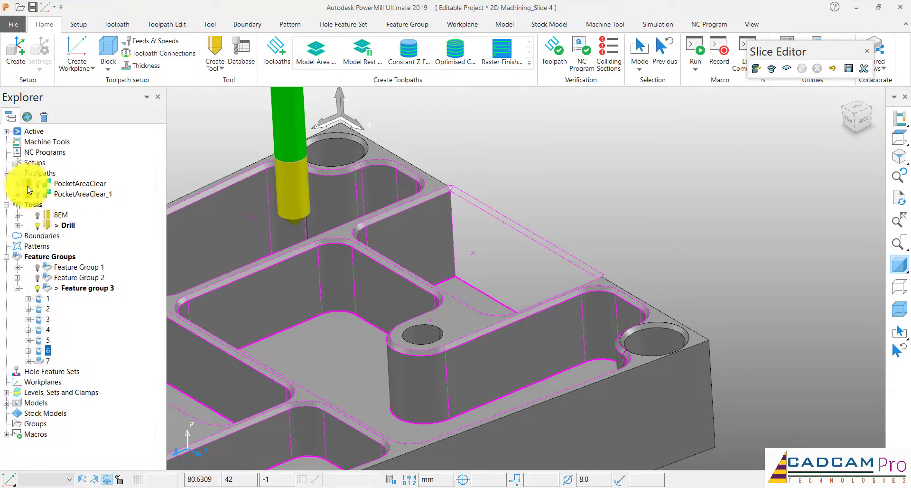
{"action": "right_click", "coordinate": [48, 351]}
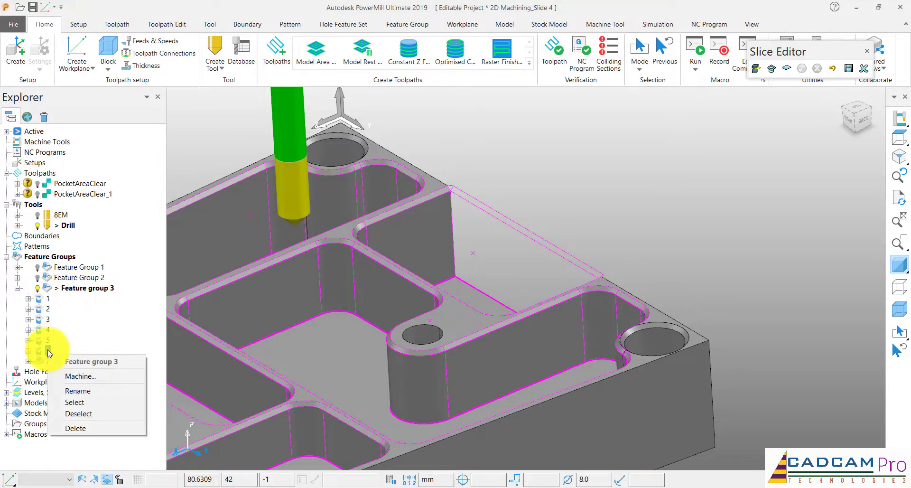
{"action": "left_click", "coordinate": [112, 331]}
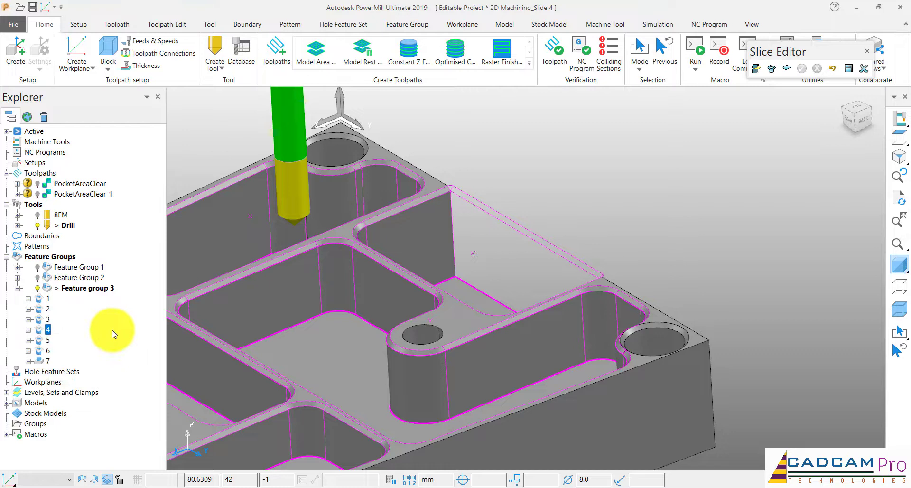
{"action": "right_click", "coordinate": [48, 353]}
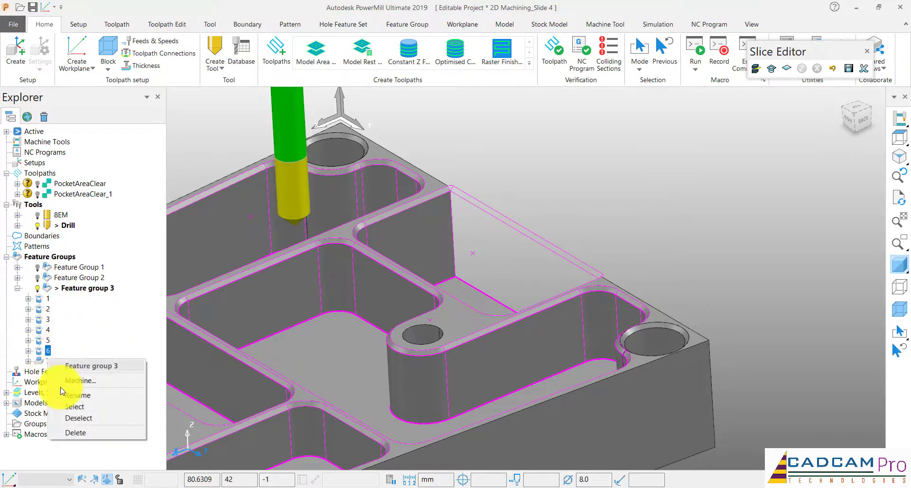
{"action": "left_click", "coordinate": [81, 433]}
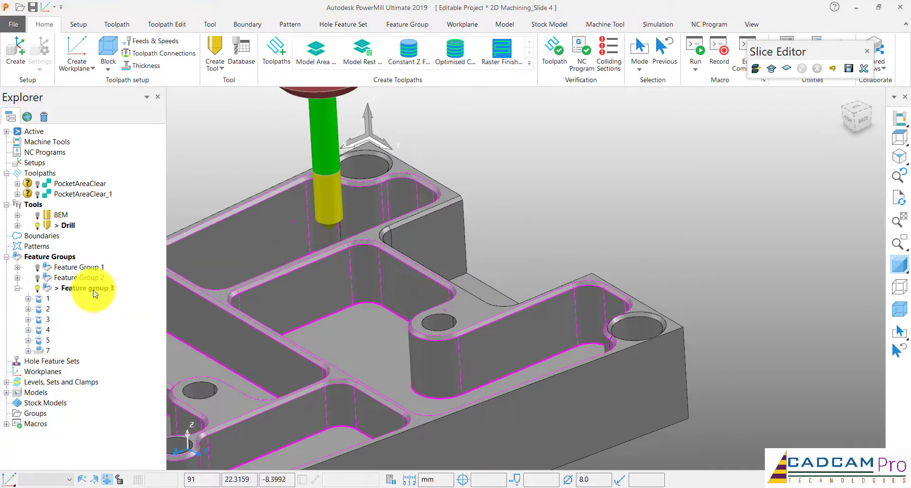
Open Feature group 3 in the feature editor and create a side feature, starting a composite curve for its profile
{"action": "right_click", "coordinate": [90, 288]}
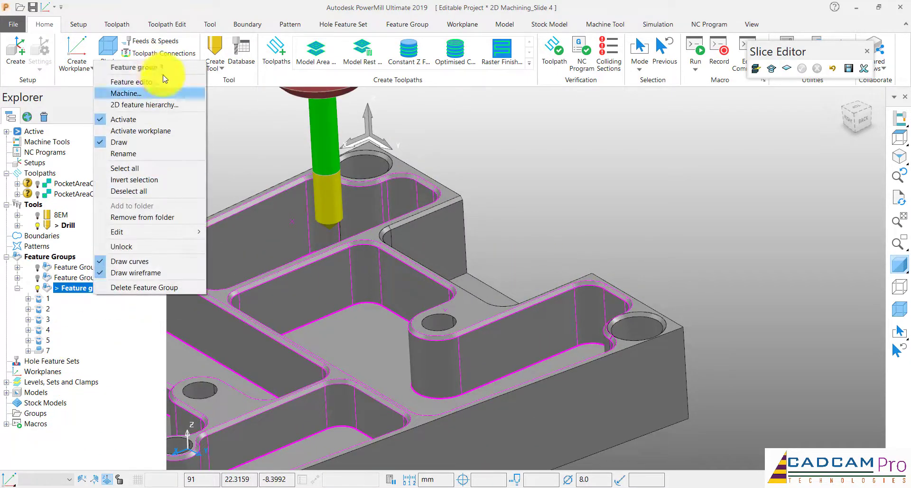
{"action": "left_click", "coordinate": [136, 83]}
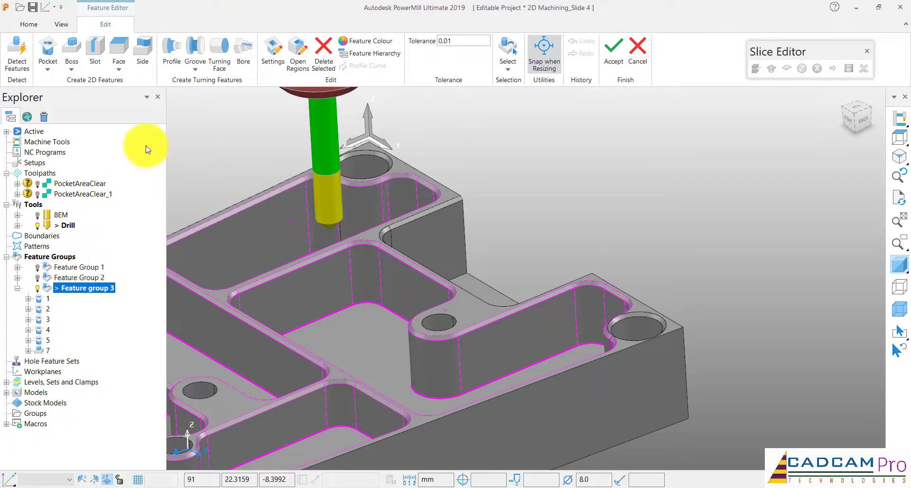
{"action": "left_click", "coordinate": [51, 70]}
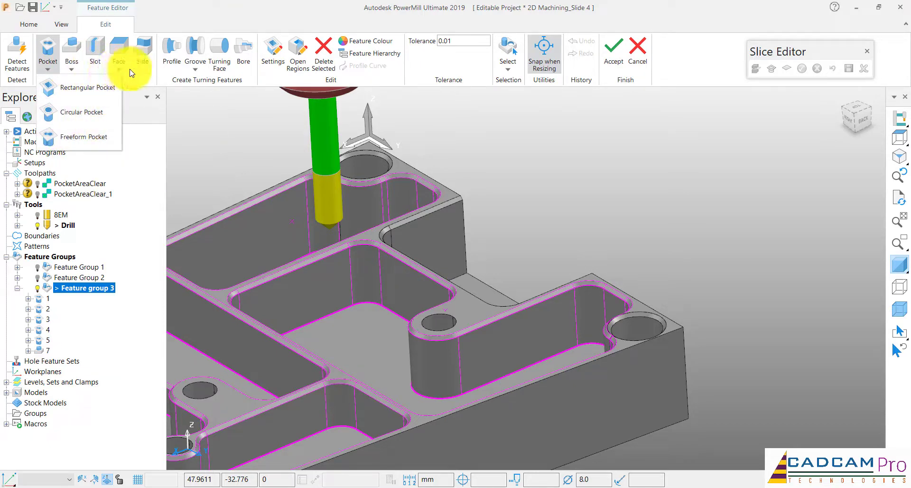
{"action": "left_click", "coordinate": [186, 96]}
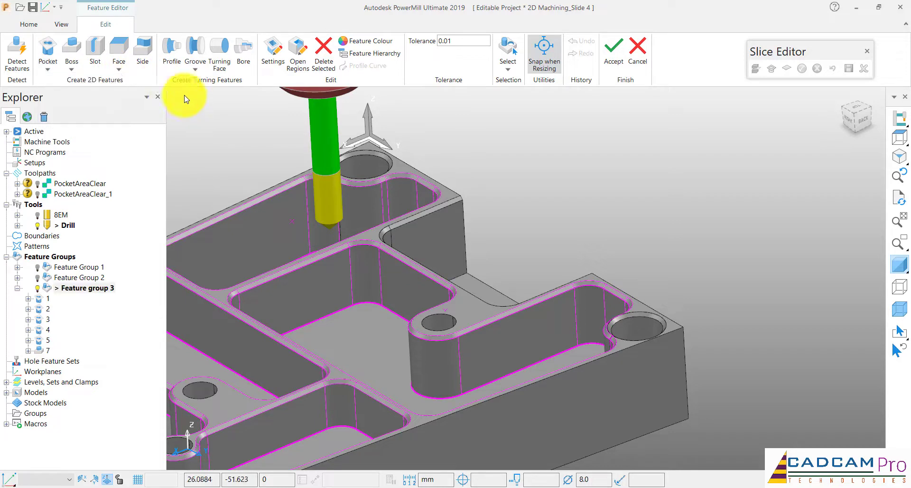
{"action": "left_click", "coordinate": [147, 57]}
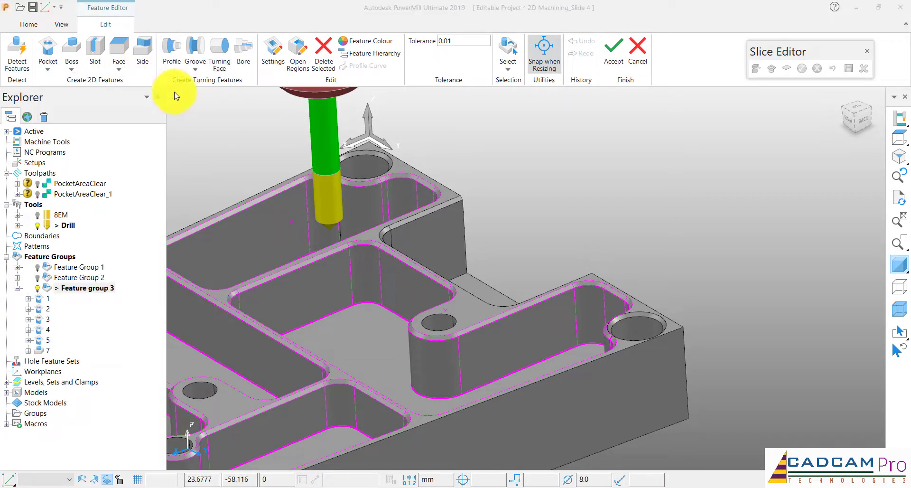
{"action": "scroll", "coordinate": [509, 228], "scroll_direction": "up", "scroll_amount": 3}
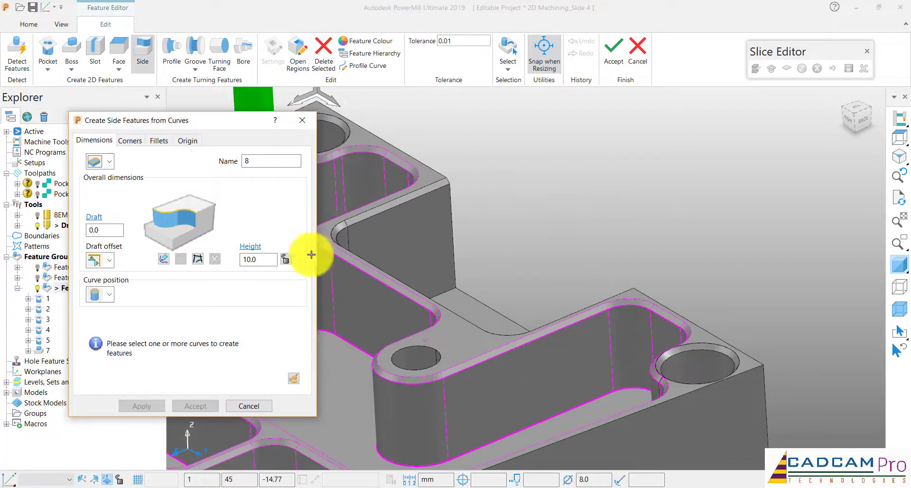
{"action": "left_click", "coordinate": [201, 264]}
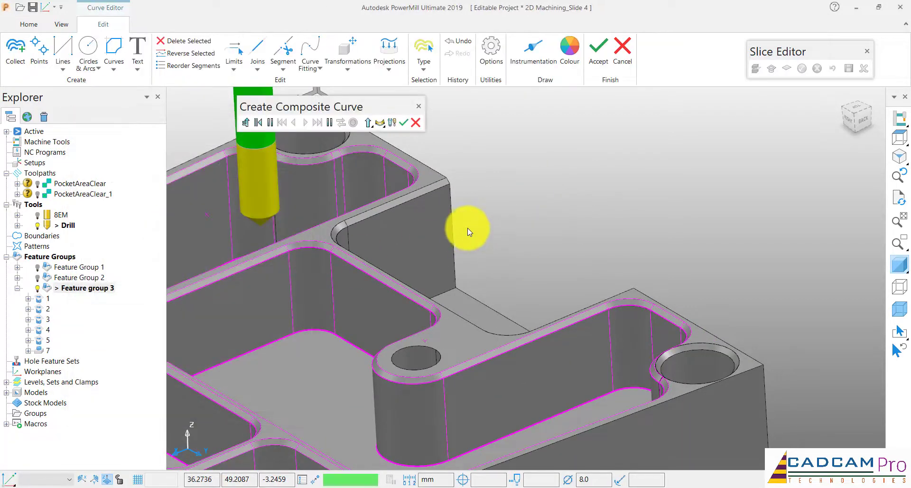
Trace an open composite curve along the floor edges of the open-sided pocket's walls, leaving out the open outer edge
{"action": "scroll", "coordinate": [457, 216], "scroll_direction": "down", "scroll_amount": 5}
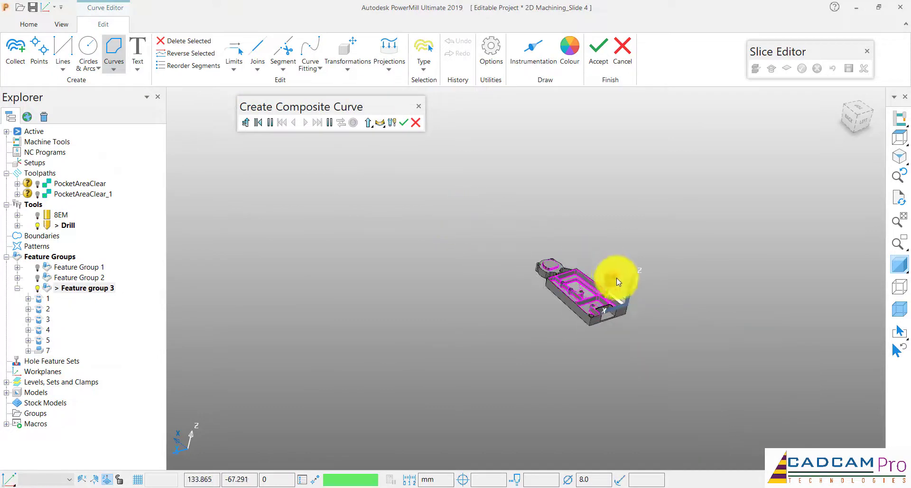
{"action": "scroll", "coordinate": [616, 277], "scroll_direction": "up", "scroll_amount": 5}
{"action": "scroll", "coordinate": [595, 323], "scroll_direction": "up", "scroll_amount": 5}
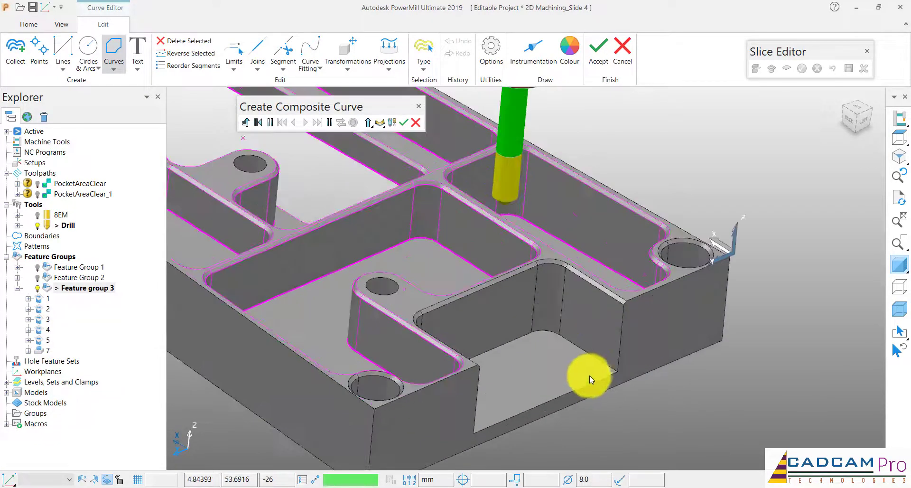
{"action": "left_click", "coordinate": [622, 352]}
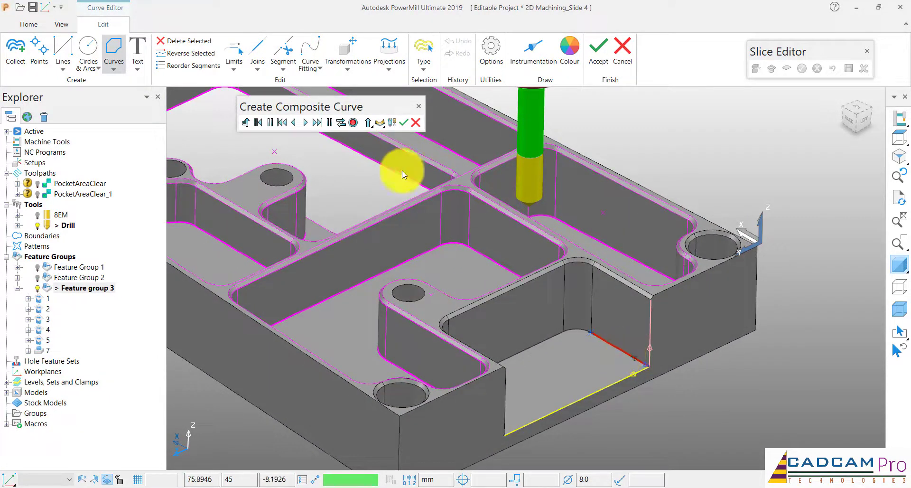
{"action": "left_click", "coordinate": [341, 123]}
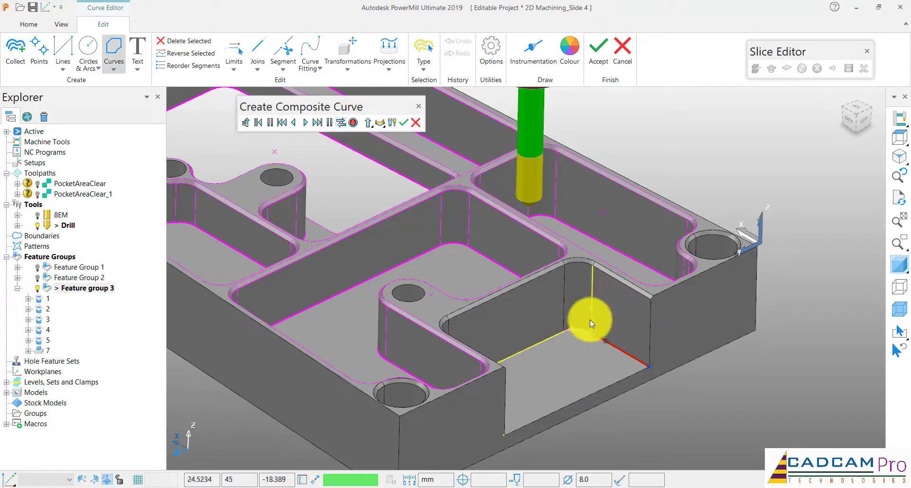
{"action": "left_click", "coordinate": [547, 339]}
{"action": "middle_click_drag", "start_coordinate": [570, 352], "coordinate": [468, 362]}
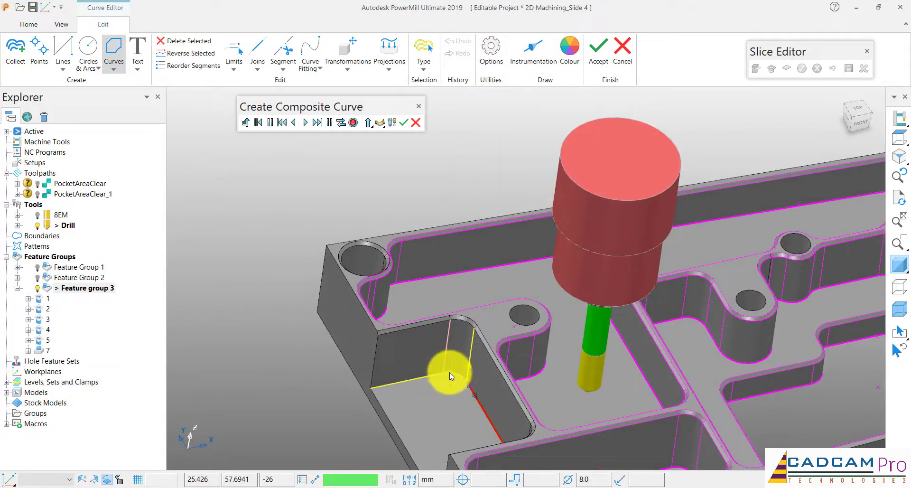
{"action": "left_click", "coordinate": [449, 372]}
{"action": "left_click", "coordinate": [425, 376]}
{"action": "scroll", "coordinate": [386, 164], "scroll_direction": "down", "scroll_amount": 4}
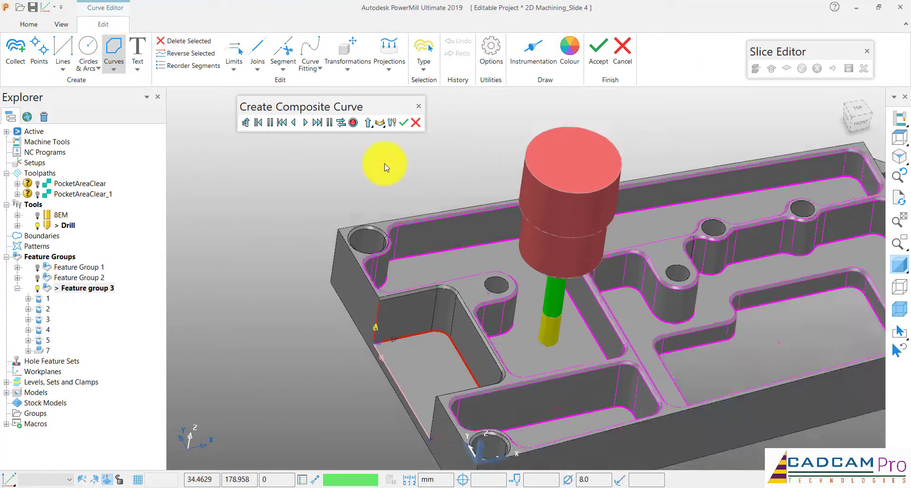
Save the open composite curve, close its creation, and accept it as the profile of side feature 8
{"action": "middle_click_drag", "start_coordinate": [385, 164], "coordinate": [387, 163]}
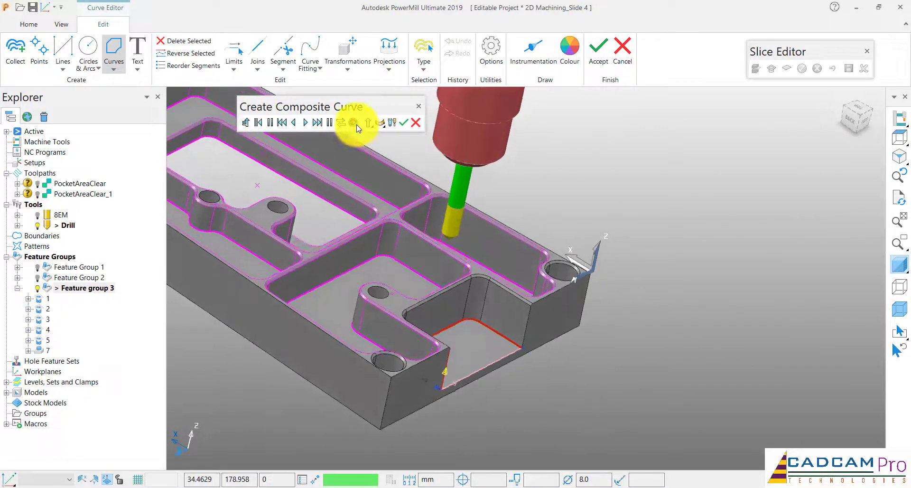
{"action": "left_click", "coordinate": [353, 123]}
{"action": "left_click", "coordinate": [415, 123]}
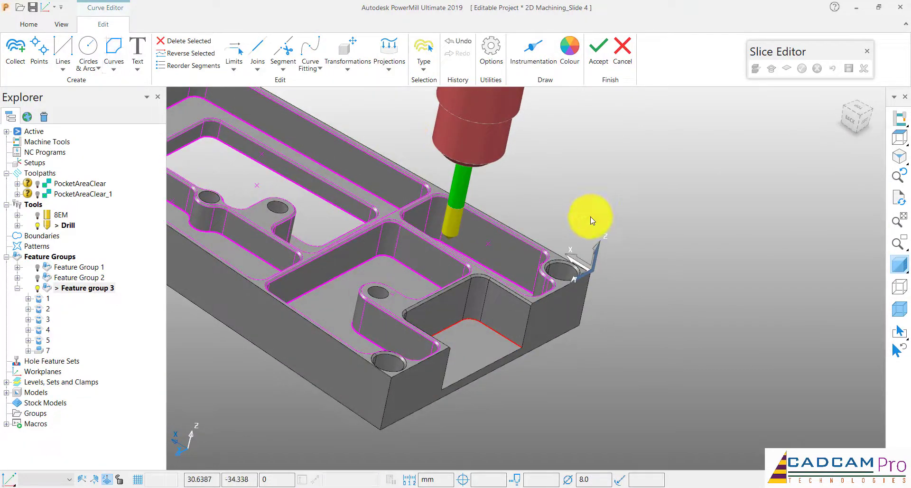
{"action": "left_click", "coordinate": [598, 50]}
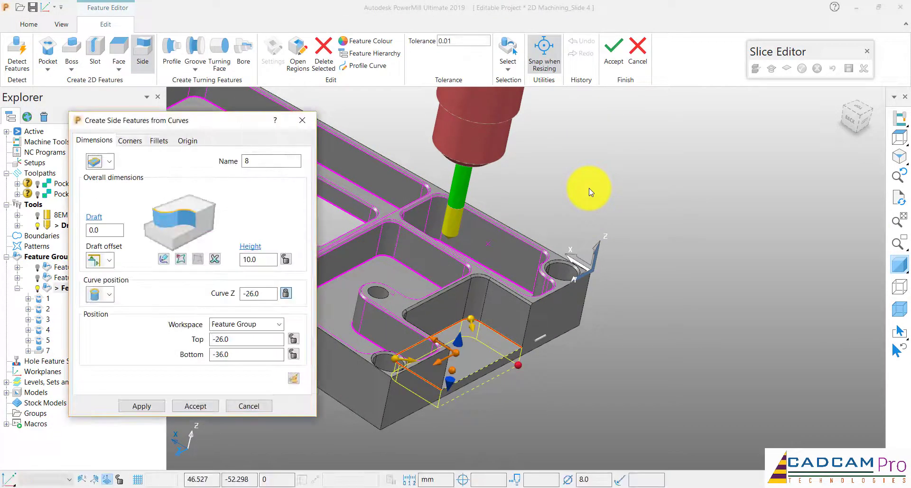
Set the curve position of side feature 8 to the bottom and snap its top to the chamfer's lower edge for a height of 25
{"action": "scroll", "coordinate": [589, 192], "scroll_direction": "up", "scroll_amount": 3}
{"action": "scroll", "coordinate": [482, 372], "scroll_direction": "up", "scroll_amount": 5}
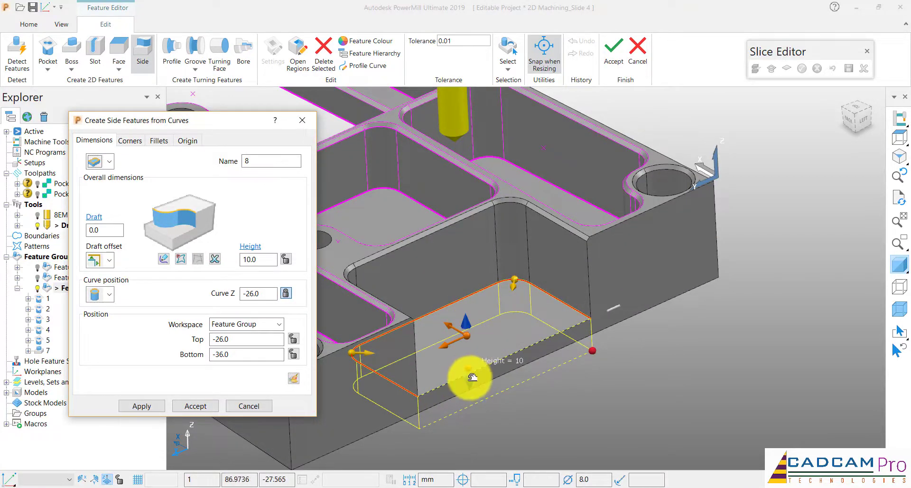
{"action": "left_click", "coordinate": [95, 321]}
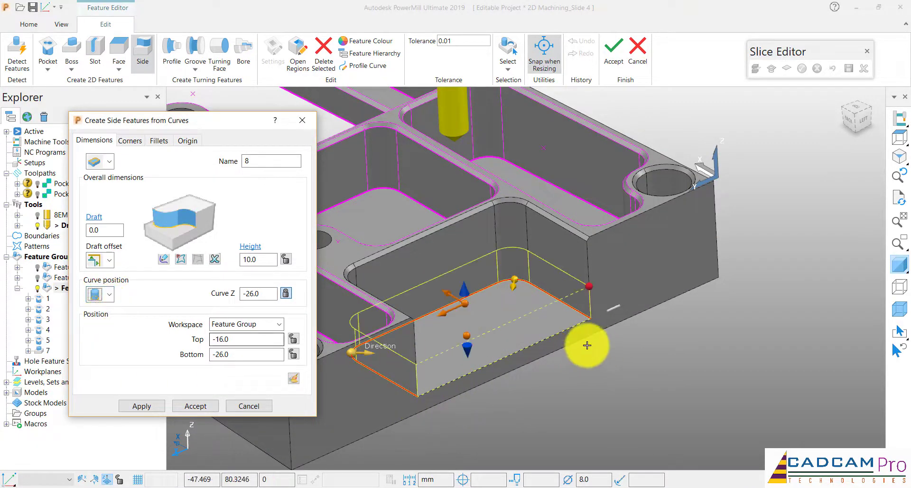
{"action": "left_click_drag", "start_coordinate": [471, 257], "coordinate": [497, 199]}
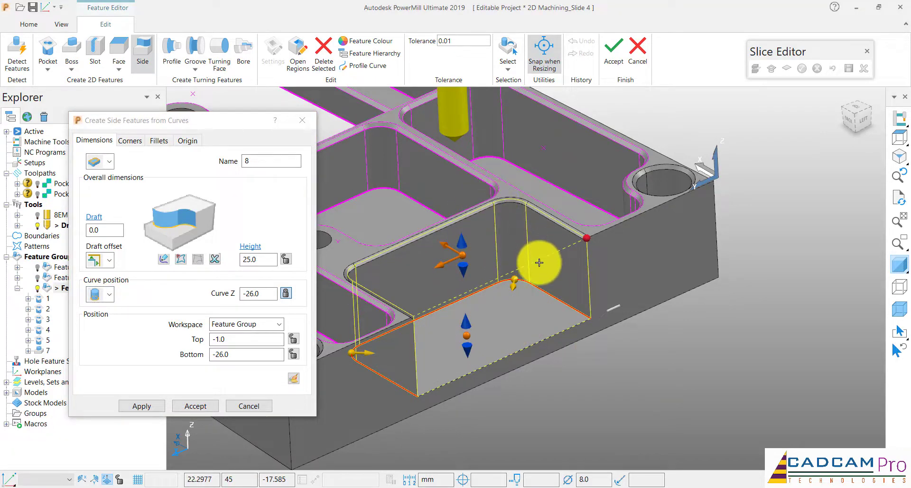
Add a 45-degree chamfer with a width of 1 to the top edge of side feature 8
{"action": "left_click", "coordinate": [158, 141]}
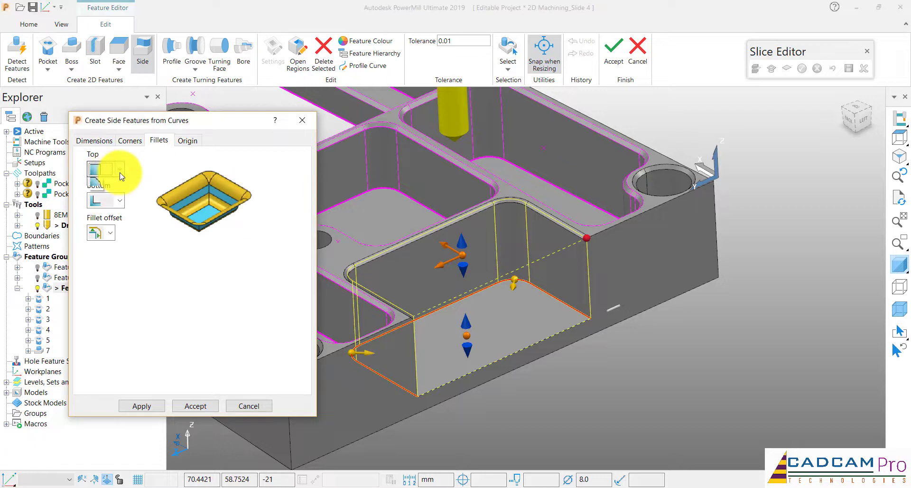
{"action": "left_click", "coordinate": [108, 171]}
{"action": "left_click", "coordinate": [107, 306]}
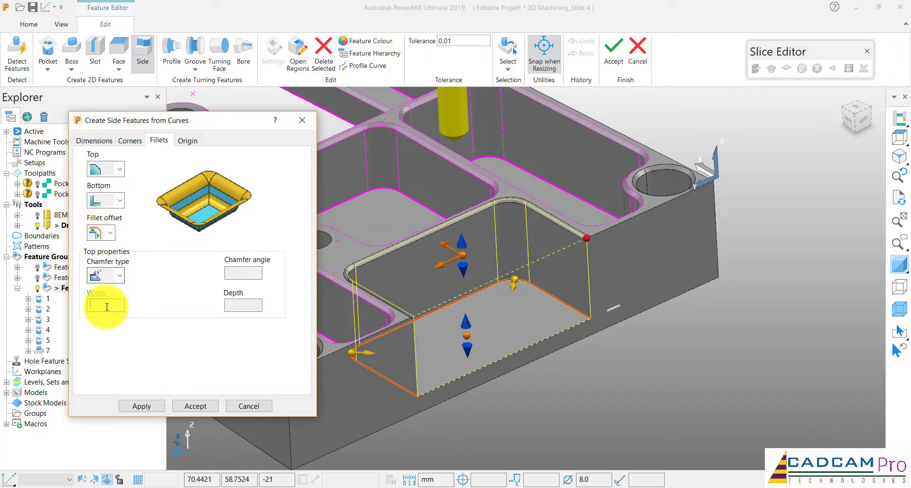
{"action": "type", "text": "1"}
{"action": "left_click", "coordinate": [249, 272]}
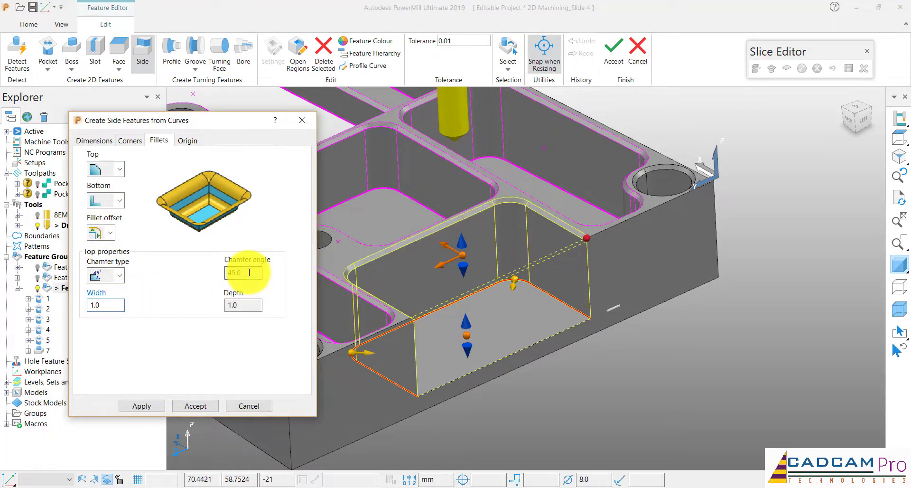
Apply the 45-degree chamfer angle to side feature 8 and close its creation
{"action": "left_click", "coordinate": [242, 304]}
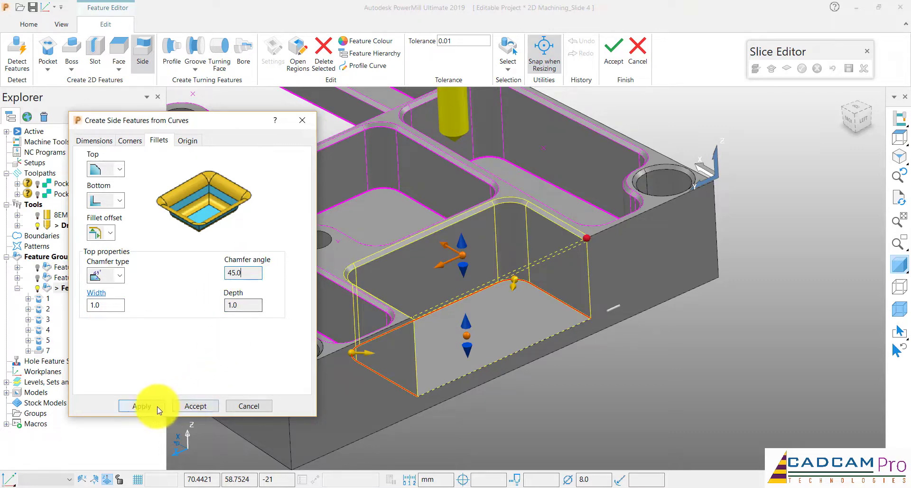
{"action": "left_click", "coordinate": [199, 408]}
{"action": "left_click", "coordinate": [246, 406]}
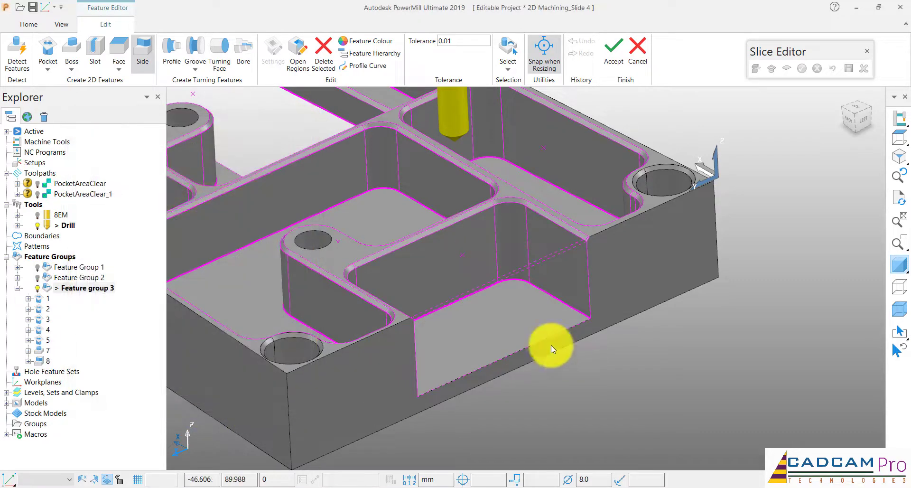
Check the new side feature's chamfer and walls on the model, and accept the edits to Feature group 3
{"action": "scroll", "coordinate": [546, 338], "scroll_direction": "down", "scroll_amount": 3}
{"action": "scroll", "coordinate": [545, 337], "scroll_direction": "up", "scroll_amount": 2}
{"action": "middle_click_drag", "start_coordinate": [545, 338], "coordinate": [546, 338]}
{"action": "scroll", "coordinate": [470, 189], "scroll_direction": "up", "scroll_amount": 7}
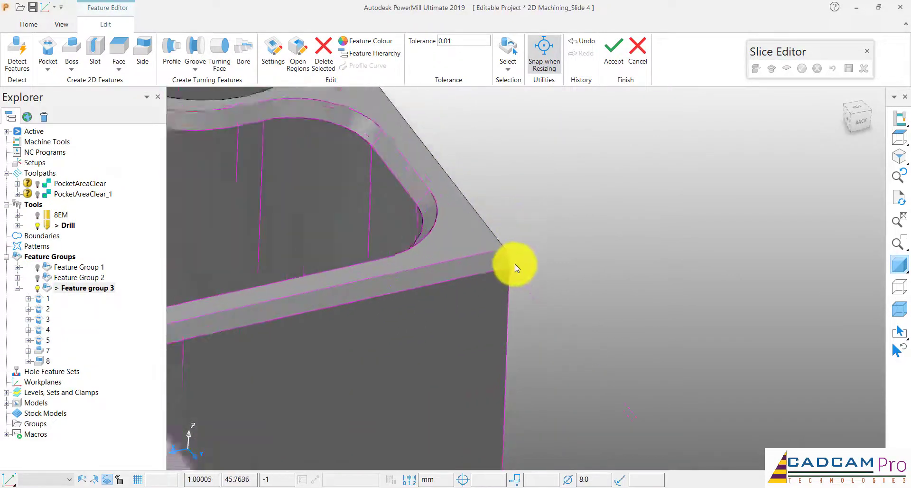
{"action": "scroll", "coordinate": [525, 228], "scroll_direction": "down", "scroll_amount": 3}
{"action": "scroll", "coordinate": [525, 223], "scroll_direction": "down", "scroll_amount": 7}
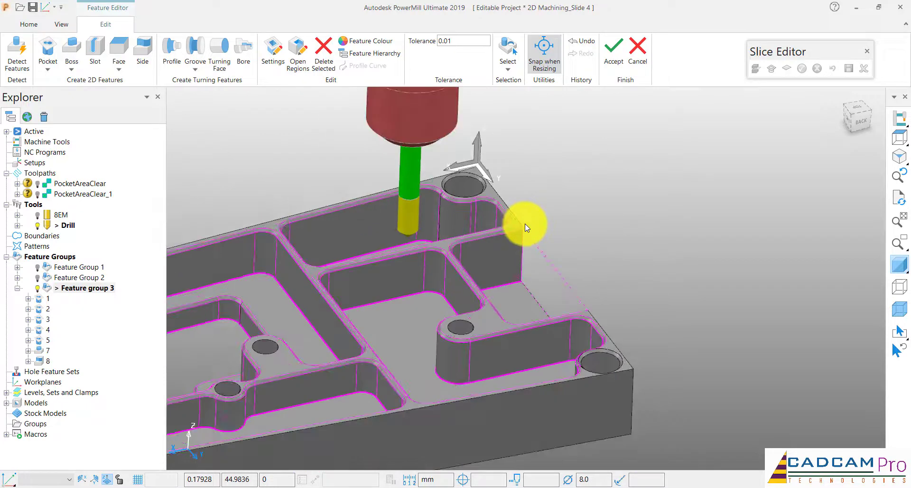
{"action": "middle_click_drag", "start_coordinate": [524, 224], "coordinate": [517, 223]}
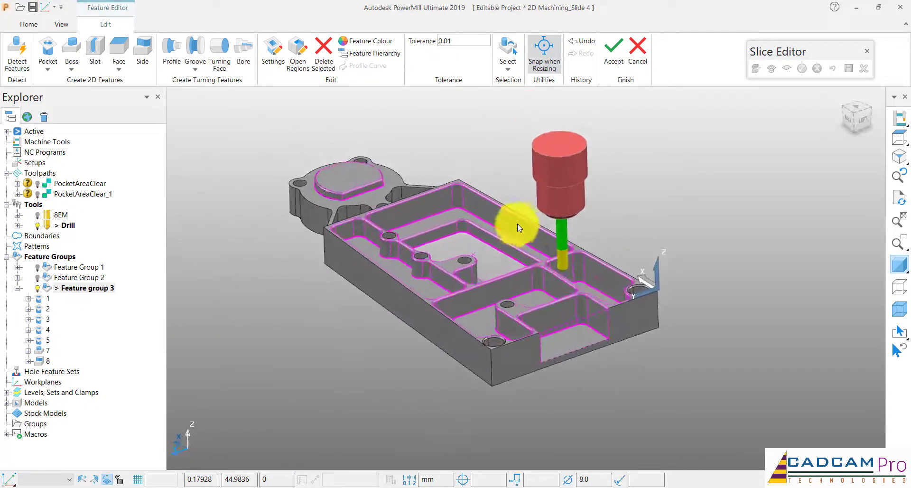
{"action": "left_click", "coordinate": [614, 47]}
{"action": "scroll", "coordinate": [463, 223], "scroll_direction": "down", "scroll_amount": 5}
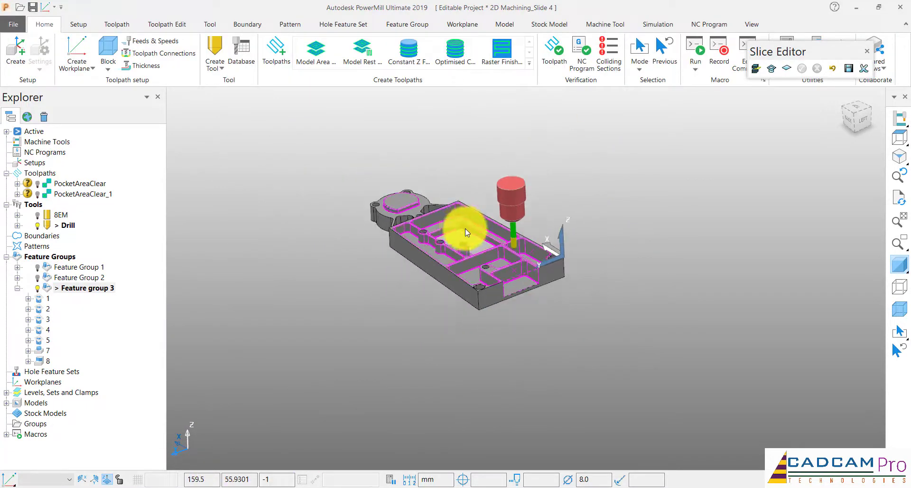
{"action": "scroll", "coordinate": [464, 224], "scroll_direction": "up", "scroll_amount": 4}
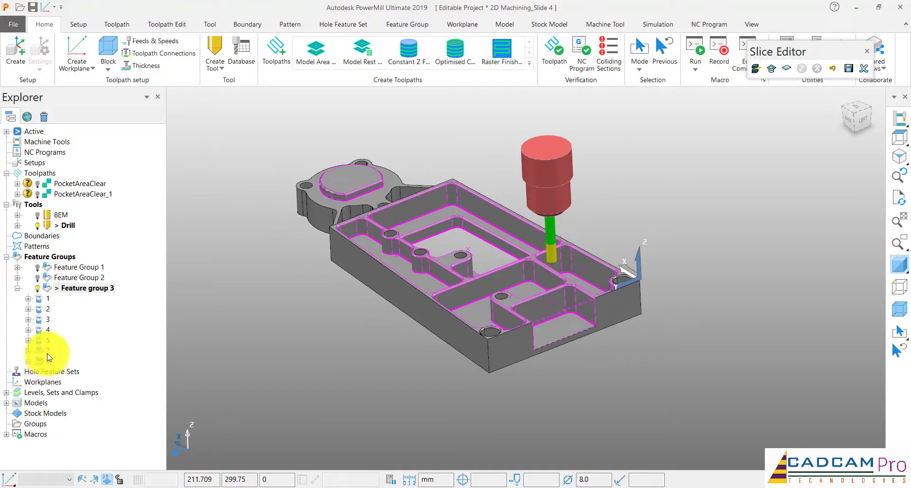
Rename feature 7 as 6 and feature 8 as 7 in Feature group 3
{"action": "right_click", "coordinate": [47, 353]}
{"action": "left_click", "coordinate": [55, 392]}
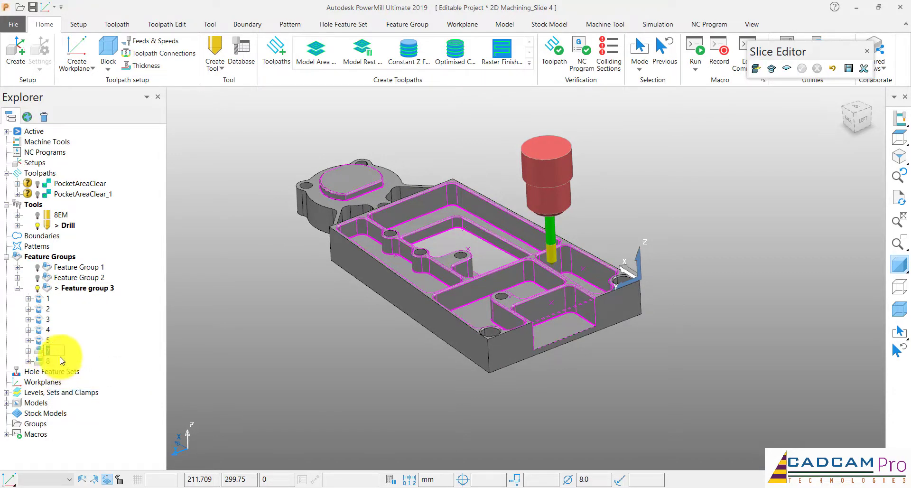
{"action": "right_click", "coordinate": [48, 364]}
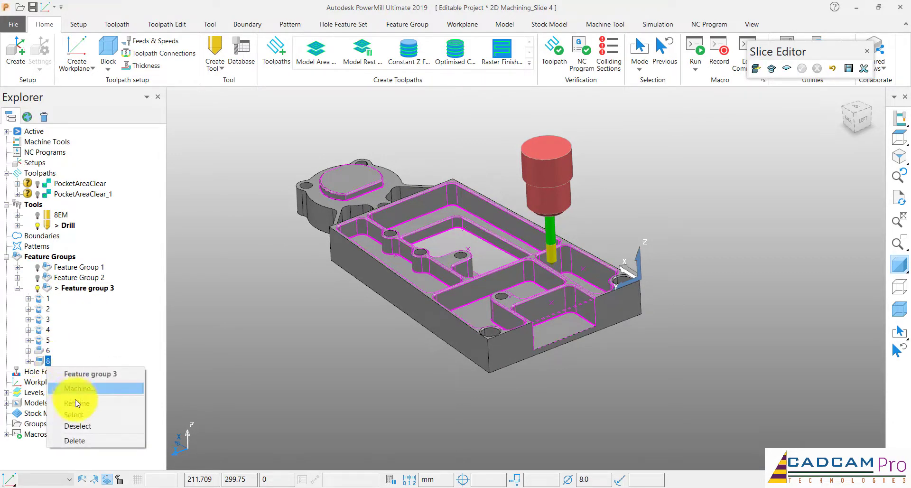
{"action": "left_click", "coordinate": [74, 401]}
{"action": "left_click", "coordinate": [256, 364]}
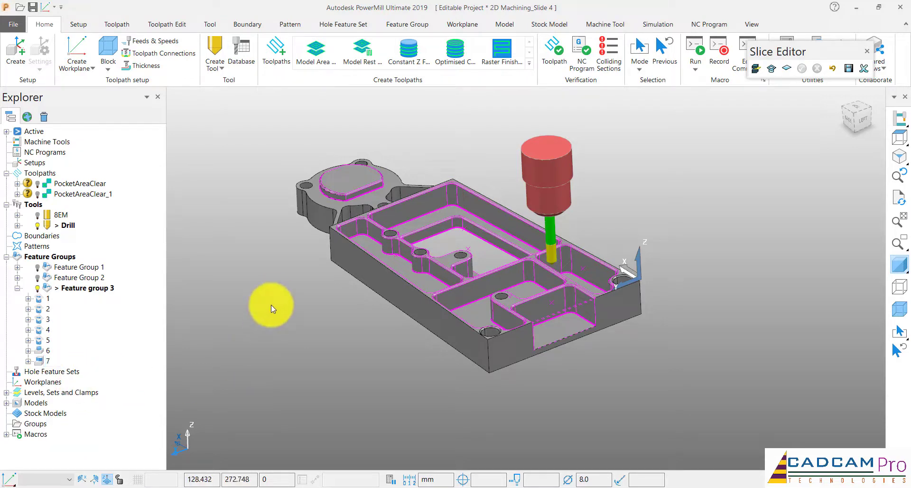
Create a new toolpath with the Feature Chamfer Milling strategy from the feature machining category
{"action": "scroll", "coordinate": [285, 299], "scroll_direction": "down", "scroll_amount": 3}
{"action": "scroll", "coordinate": [288, 298], "scroll_direction": "up", "scroll_amount": 2}
{"action": "scroll", "coordinate": [362, 205], "scroll_direction": "up", "scroll_amount": 2}
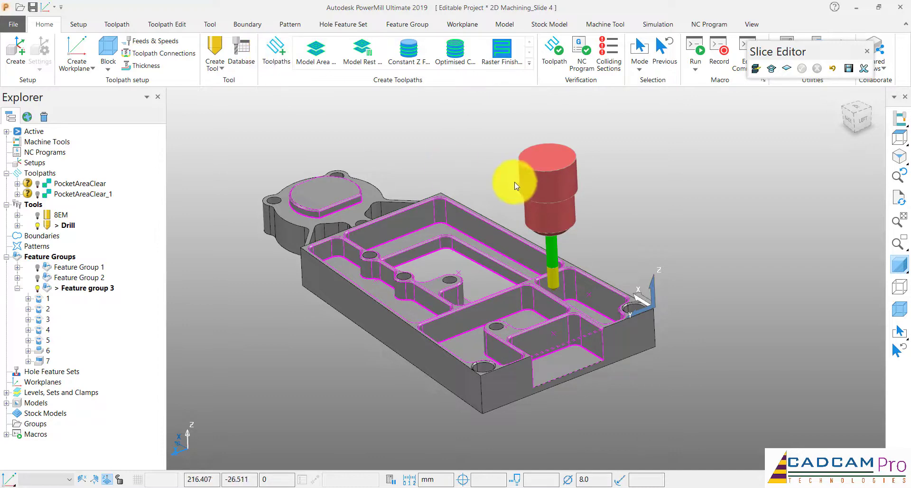
{"action": "scroll", "coordinate": [510, 178], "scroll_direction": "down", "scroll_amount": 1}
{"action": "left_click", "coordinate": [275, 53]}
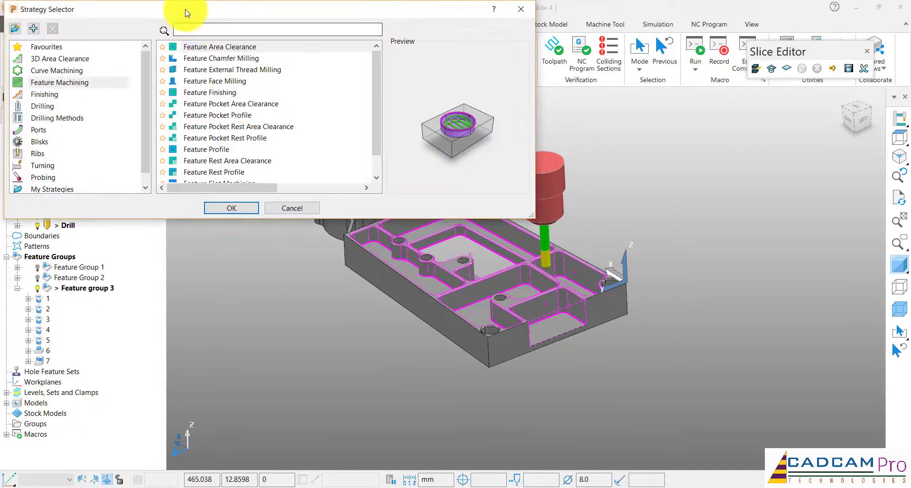
{"action": "left_click_drag", "start_coordinate": [190, 13], "coordinate": [189, 14]}
{"action": "left_click", "coordinate": [61, 84]}
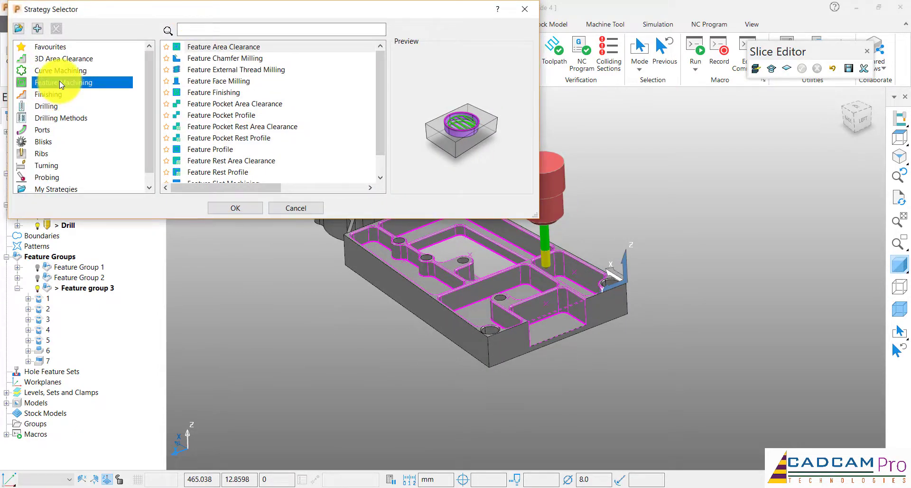
{"action": "left_click", "coordinate": [229, 61]}
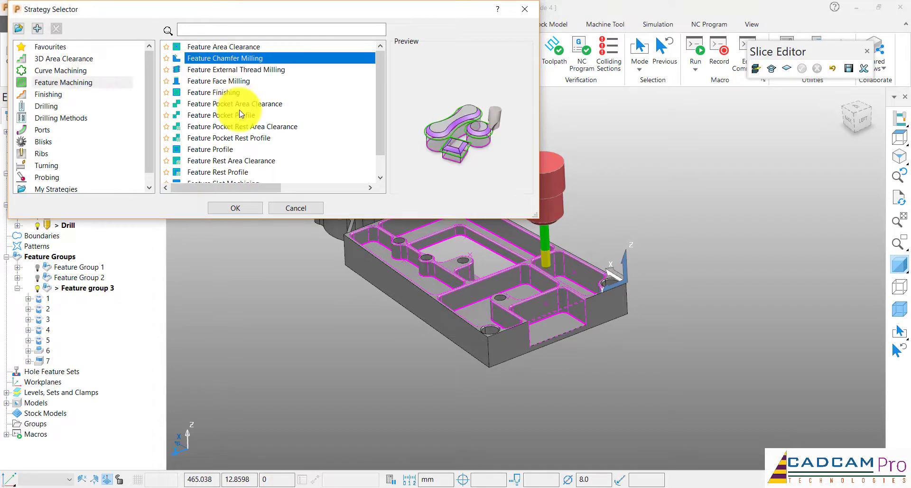
{"action": "right_click", "coordinate": [244, 61]}
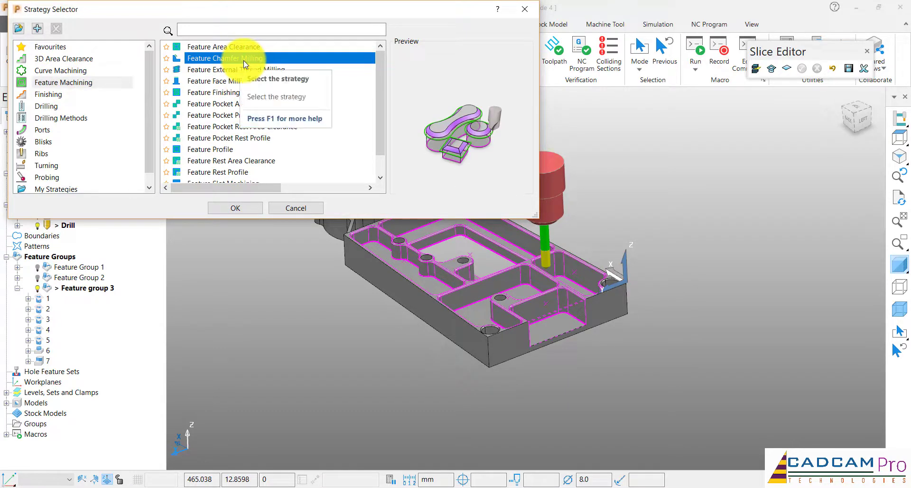
{"action": "left_click", "coordinate": [237, 209]}
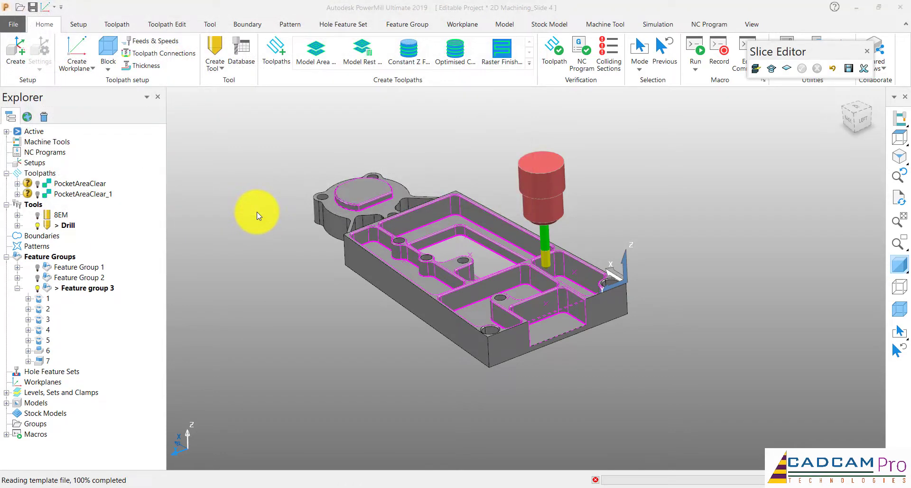
Name the chamfer milling toolpath Chamfer-1
{"action": "scroll", "coordinate": [611, 244], "scroll_direction": "down", "scroll_amount": 3}
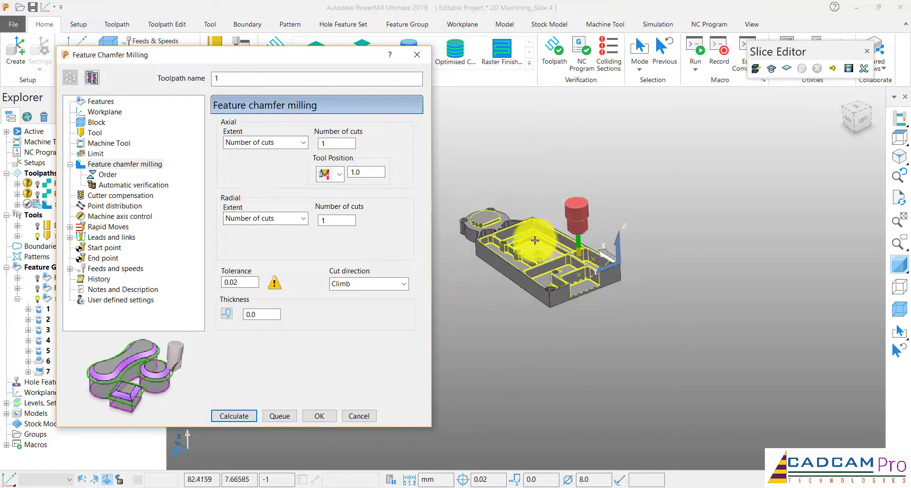
{"action": "scroll", "coordinate": [534, 240], "scroll_direction": "up", "scroll_amount": 5}
{"action": "left_click_drag", "start_coordinate": [266, 60], "coordinate": [323, 67]}
{"action": "double_click", "coordinate": [291, 87]}
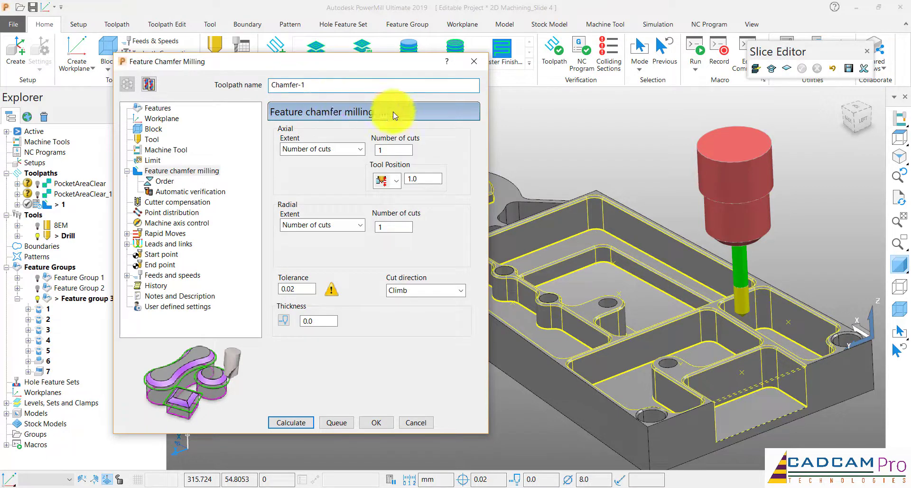
Clear the toolpath's feature selection and select all machinable features of Feature group 3 for Chamfer-1
{"action": "left_click", "coordinate": [156, 109]}
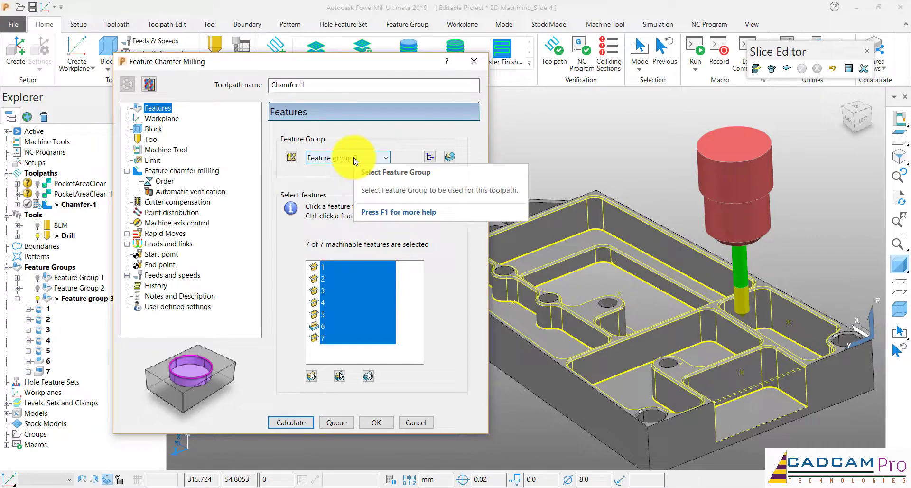
{"action": "left_click", "coordinate": [369, 377]}
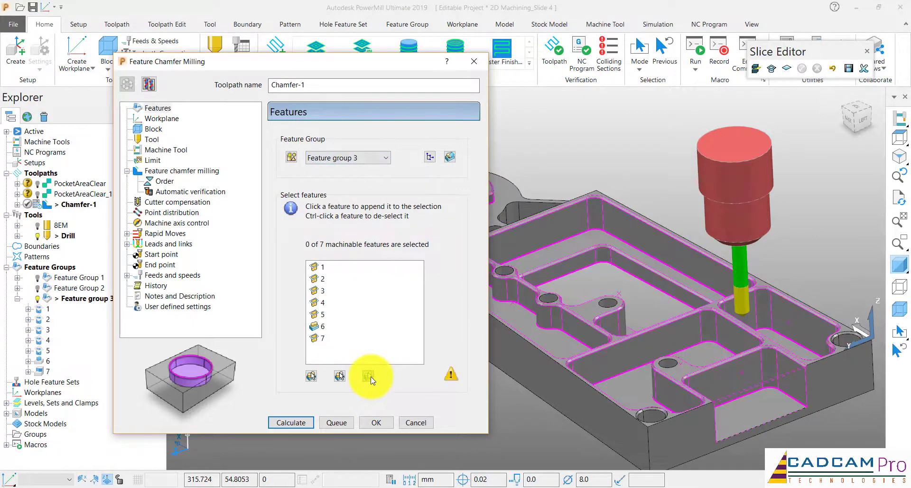
{"action": "left_click", "coordinate": [310, 376]}
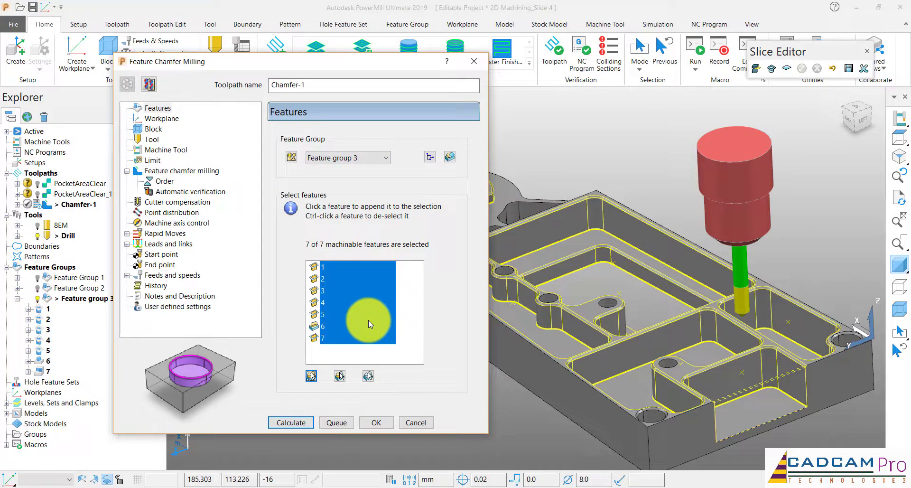
Examine Chamfer-1's workplane, block, limit and chamfer milling settings, including tool position and number of cuts
{"action": "left_click", "coordinate": [160, 119]}
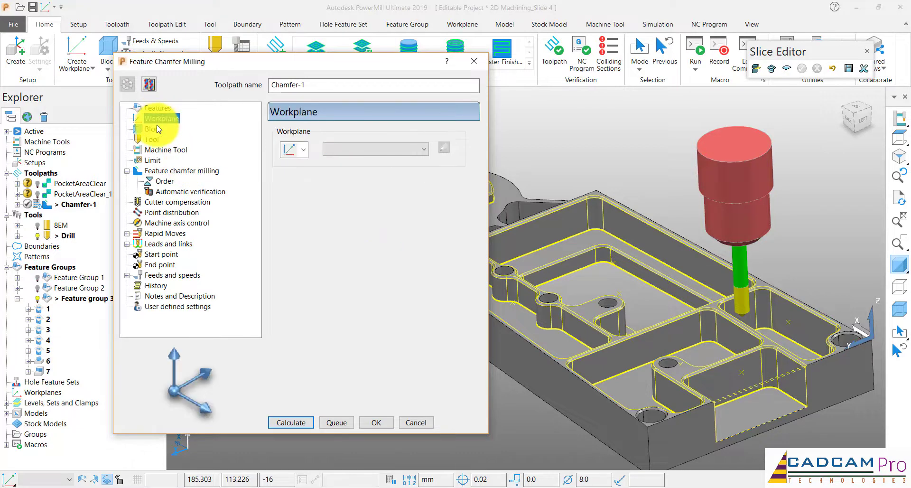
{"action": "left_click", "coordinate": [153, 129]}
{"action": "left_click", "coordinate": [153, 160]}
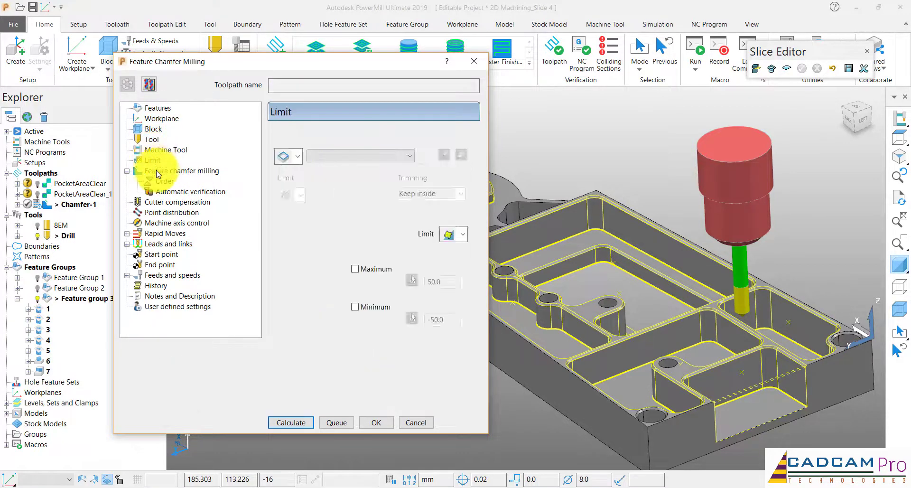
{"action": "left_click", "coordinate": [157, 171]}
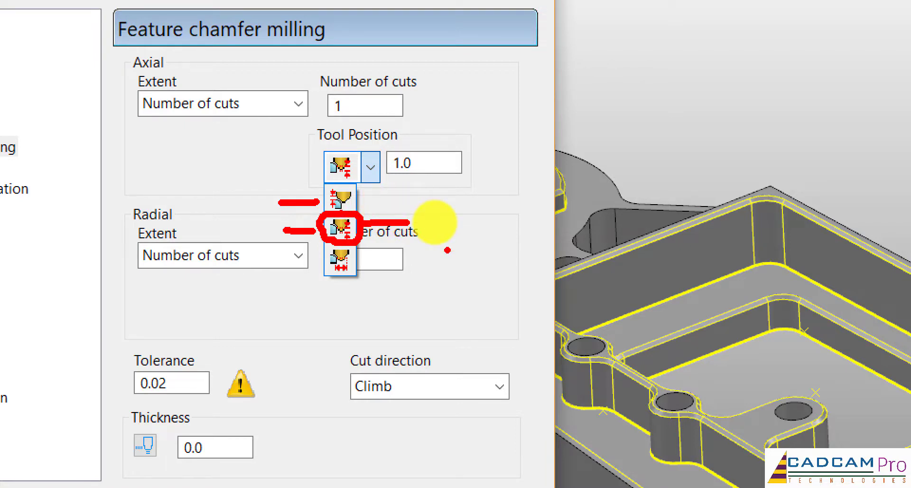
{"action": "key", "text": "Escape"}
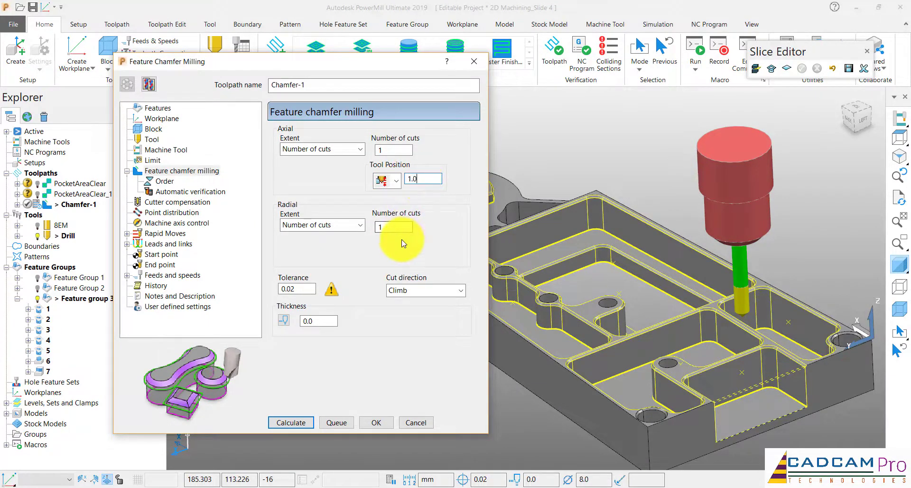
{"action": "left_click", "coordinate": [395, 152]}
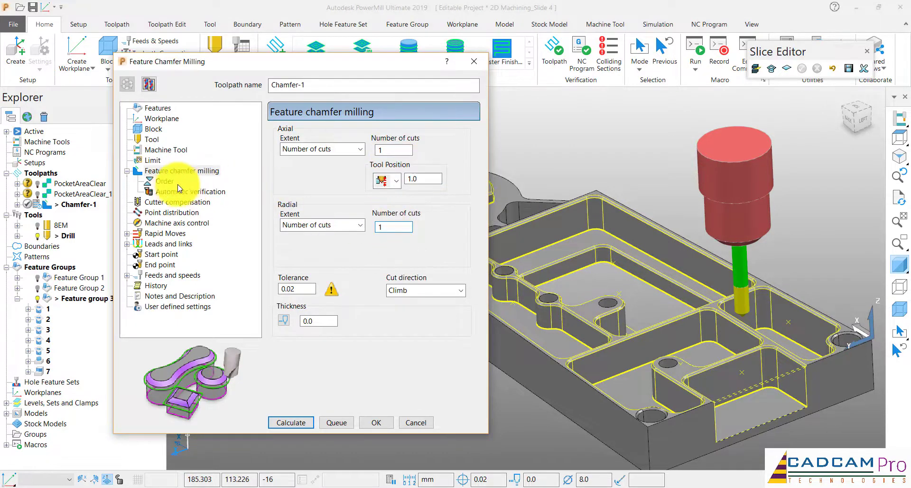
Examine the rapid move, start point, lead-in and lead-out settings of Chamfer-1
{"action": "left_click", "coordinate": [166, 233]}
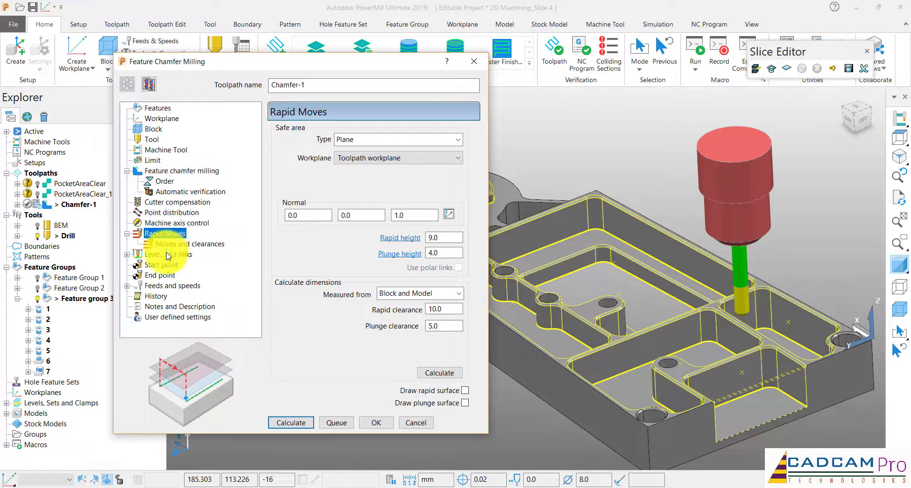
{"action": "left_click", "coordinate": [168, 255]}
{"action": "left_click", "coordinate": [161, 327]}
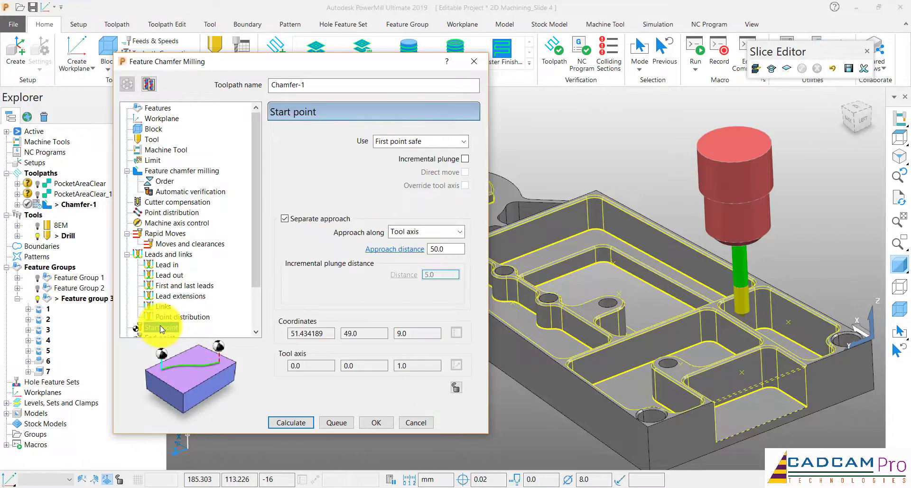
{"action": "left_click_drag", "start_coordinate": [256, 222], "coordinate": [253, 258]}
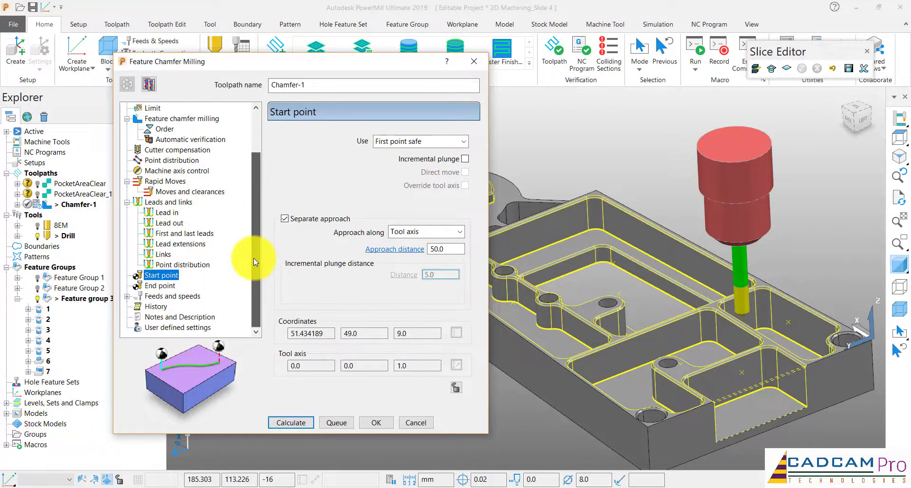
{"action": "left_click", "coordinate": [168, 212]}
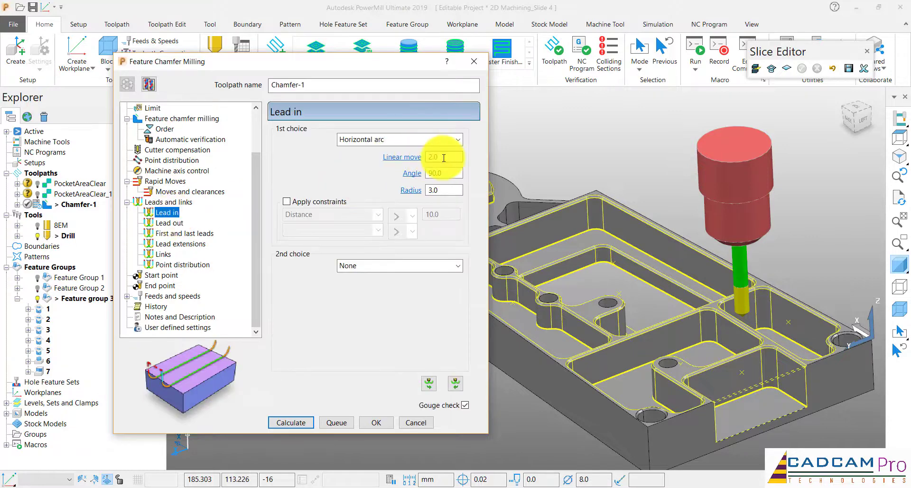
{"action": "left_click", "coordinate": [170, 223]}
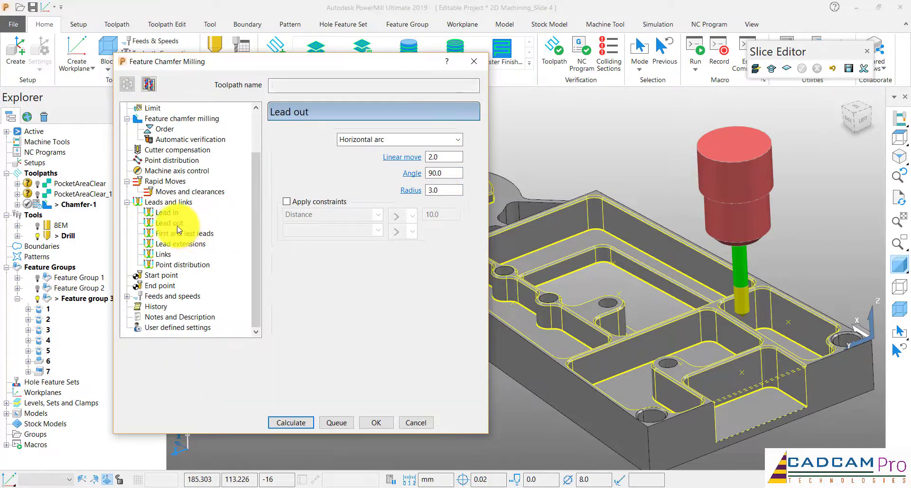
Calculate the Chamfer-1 toolpath and close its settings
{"action": "left_click", "coordinate": [305, 421]}
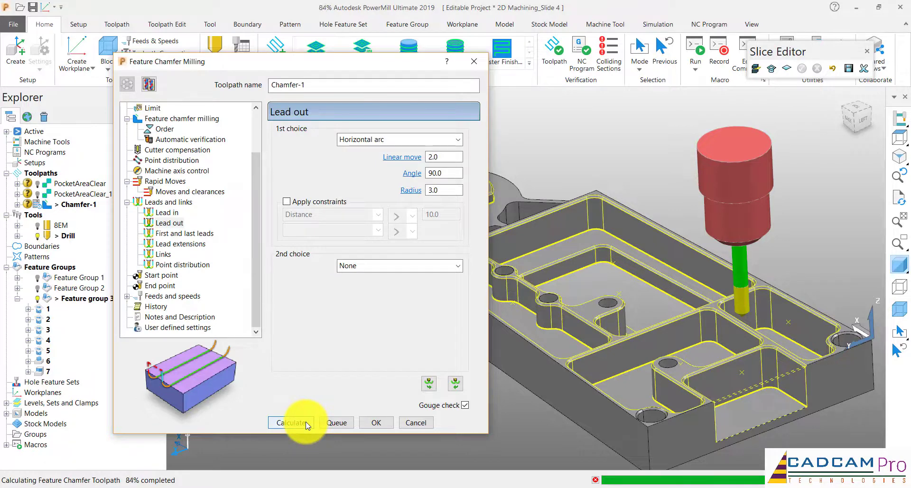
{"action": "left_click", "coordinate": [416, 423]}
{"action": "scroll", "coordinate": [397, 267], "scroll_direction": "down", "scroll_amount": 2}
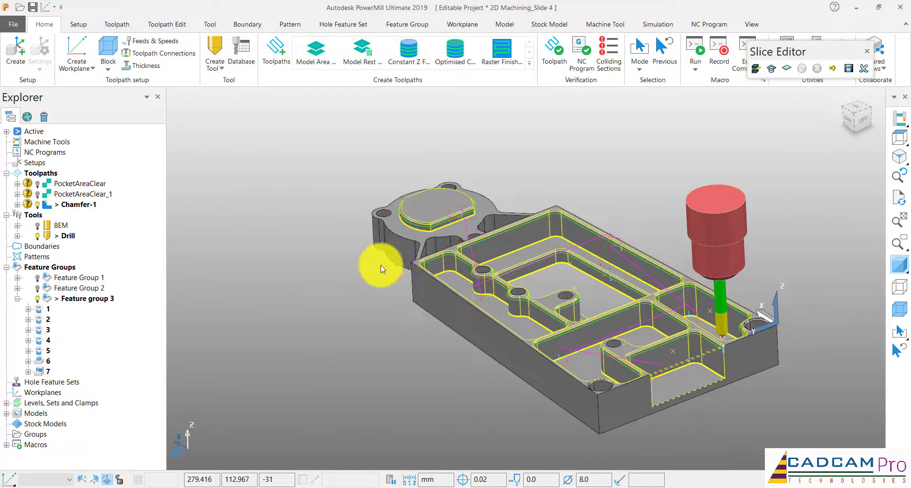
Deactivate Feature group 3 and inspect the chamfer toolpath around the round boss
{"action": "right_click", "coordinate": [97, 302]}
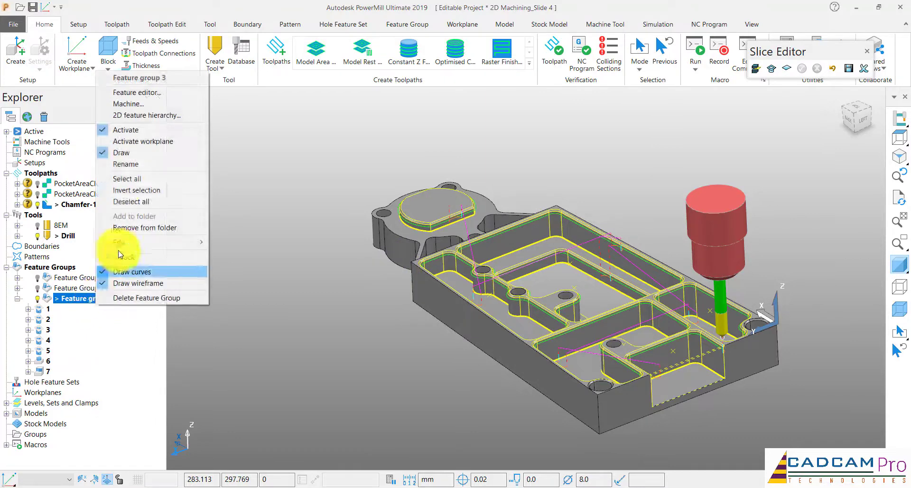
{"action": "left_click", "coordinate": [122, 131]}
{"action": "middle_click_drag", "start_coordinate": [467, 173], "coordinate": [516, 212]}
{"action": "scroll", "coordinate": [421, 220], "scroll_direction": "up", "scroll_amount": 5}
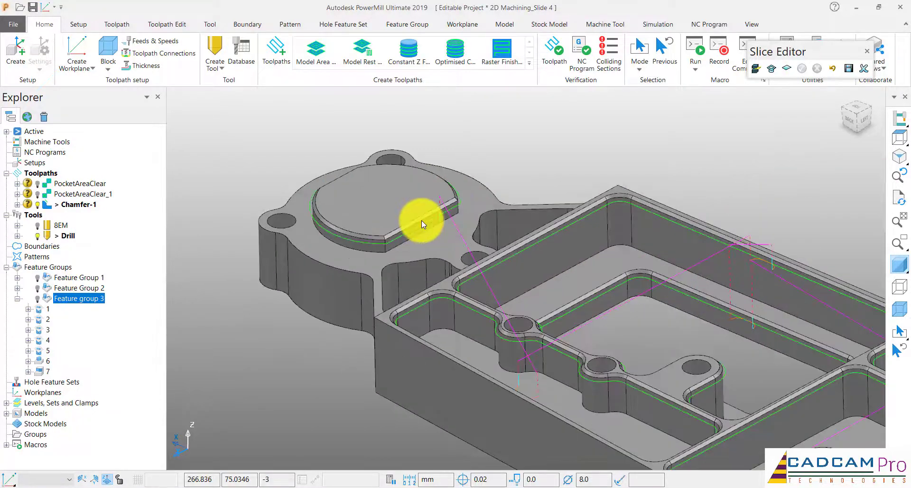
Examine the Chamfer-1 toolpath along the chamfered pocket edges and at the tool's start position
{"action": "scroll", "coordinate": [421, 220], "scroll_direction": "up", "scroll_amount": 4}
{"action": "scroll", "coordinate": [417, 222], "scroll_direction": "down", "scroll_amount": 8}
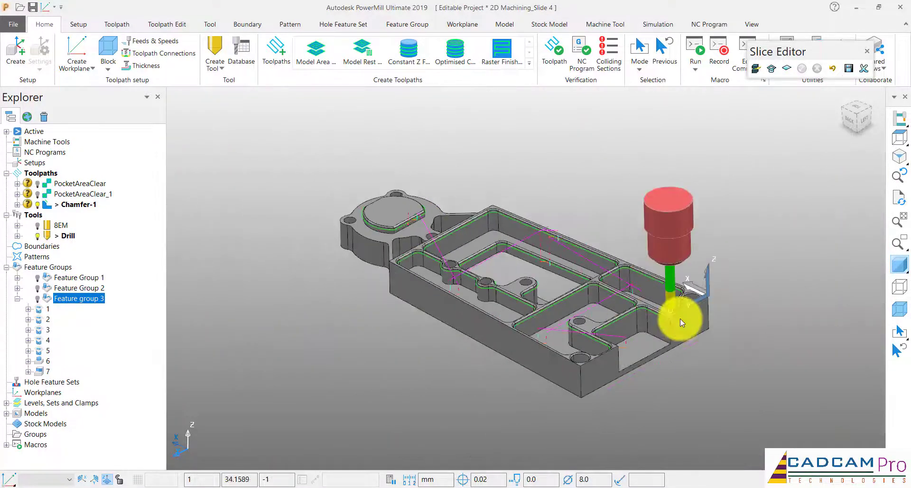
{"action": "scroll", "coordinate": [679, 317], "scroll_direction": "up", "scroll_amount": 10}
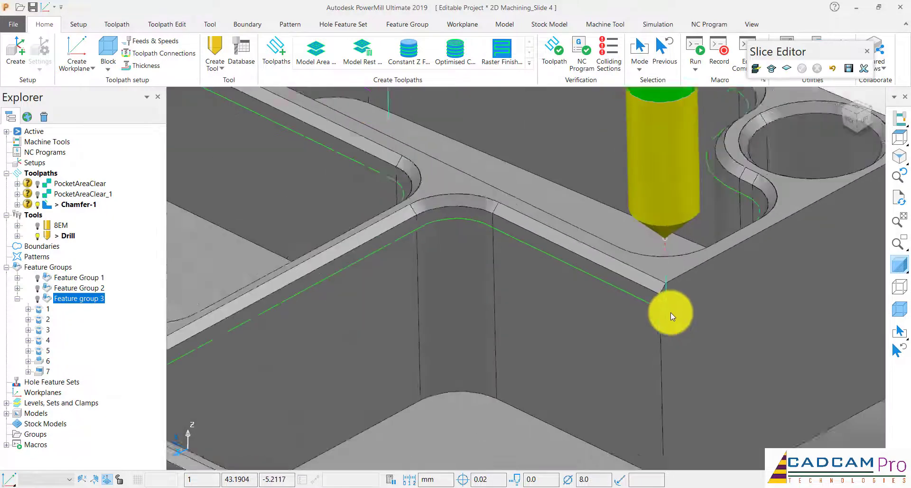
{"action": "scroll", "coordinate": [670, 312], "scroll_direction": "down", "scroll_amount": 10}
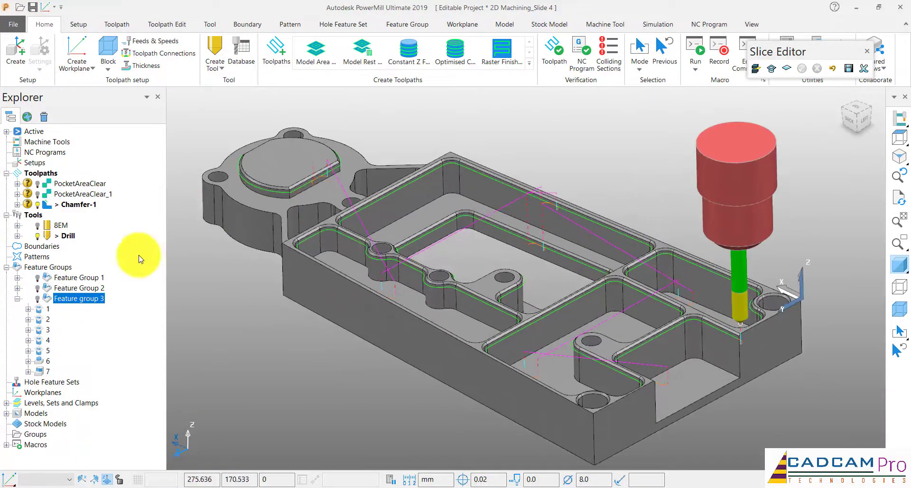
{"action": "right_click", "coordinate": [99, 298]}
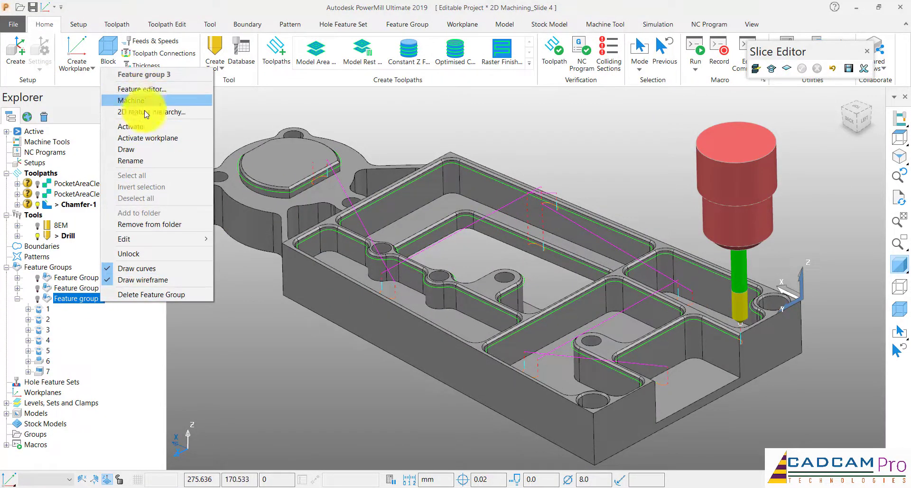
{"action": "left_click", "coordinate": [257, 349]}
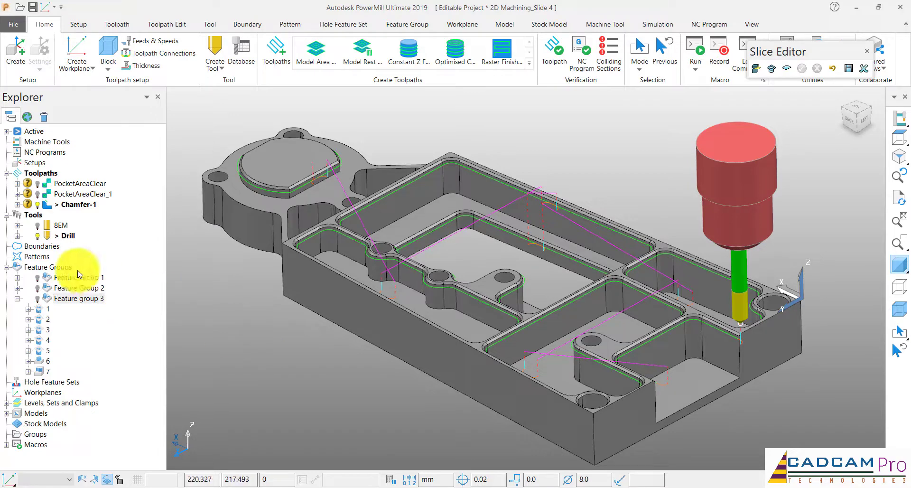
Simulate the Chamfer-1 toolpath from its start with the Drill tool, pausing partway through
{"action": "right_click", "coordinate": [77, 209]}
{"action": "left_click", "coordinate": [122, 134]}
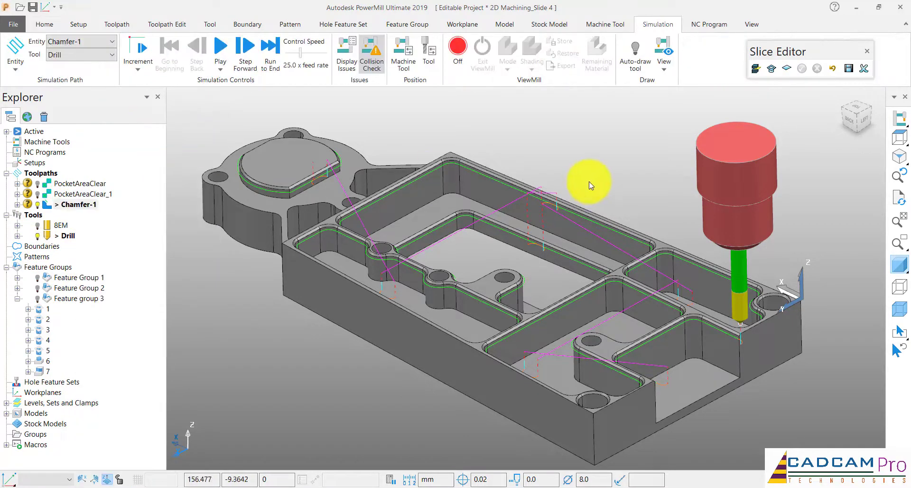
{"action": "left_click", "coordinate": [220, 46]}
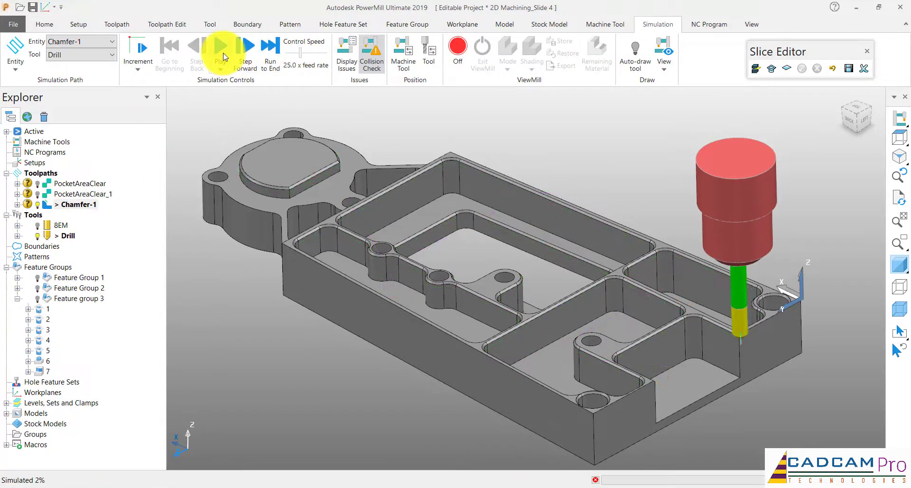
{"action": "left_click", "coordinate": [220, 46]}
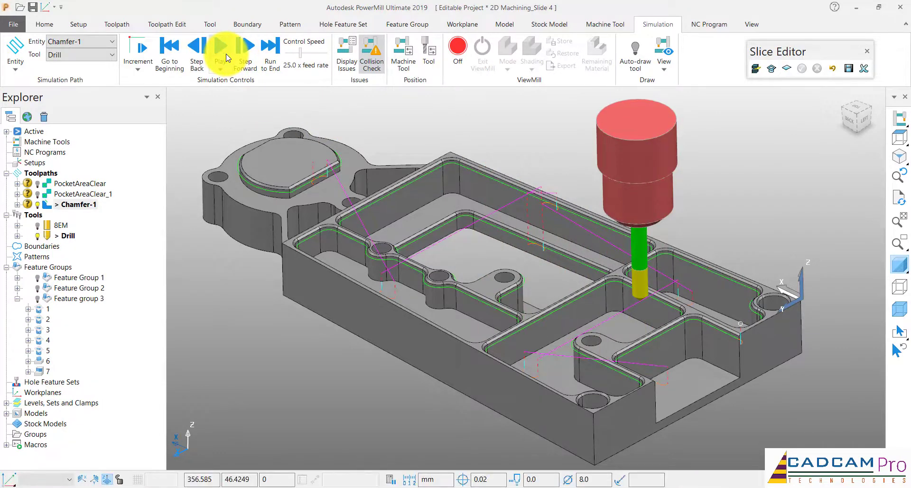
Slow the simulation to 3.0 x feed rate, resume it, and pause to inspect the tool tip at the pocket edge
{"action": "middle_click_drag", "start_coordinate": [445, 173], "coordinate": [298, 59]}
{"action": "left_click", "coordinate": [225, 56]}
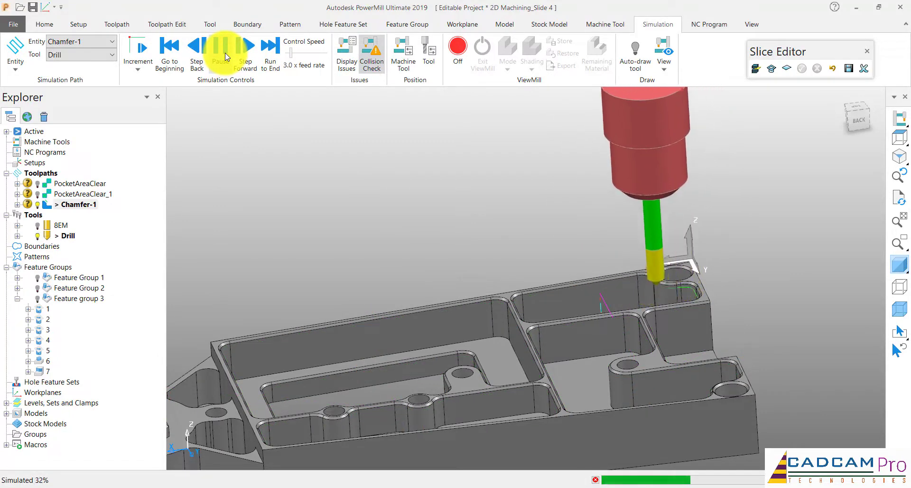
{"action": "left_click", "coordinate": [224, 56]}
{"action": "scroll", "coordinate": [664, 274], "scroll_direction": "up", "scroll_amount": 3}
{"action": "scroll", "coordinate": [638, 278], "scroll_direction": "up", "scroll_amount": 4}
{"action": "mouse_move", "coordinate": [619, 278]}
{"action": "middle_mouse_down"}
{"action": "mouse_move", "coordinate": [680, 283]}
{"action": "mouse_move", "coordinate": [531, 277]}
{"action": "mouse_move", "coordinate": [491, 294]}
{"action": "middle_mouse_up"}
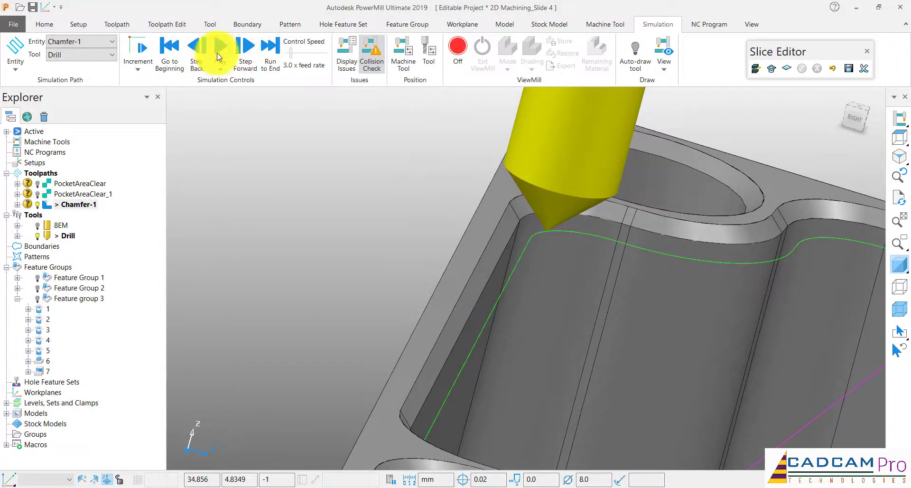
Advance the Chamfer-1 simulation briefly and inspect the conical tip's depth against the pocket chamfer
{"action": "left_click", "coordinate": [218, 52]}
{"action": "left_click", "coordinate": [221, 53]}
{"action": "mouse_move", "coordinate": [497, 234]}
{"action": "middle_mouse_down"}
{"action": "mouse_move", "coordinate": [451, 346]}
{"action": "mouse_move", "coordinate": [433, 348]}
{"action": "mouse_move", "coordinate": [420, 375]}
{"action": "mouse_move", "coordinate": [418, 310]}
{"action": "mouse_move", "coordinate": [427, 310]}
{"action": "middle_mouse_up"}
{"action": "middle_click_drag", "start_coordinate": [460, 283], "coordinate": [459, 283]}
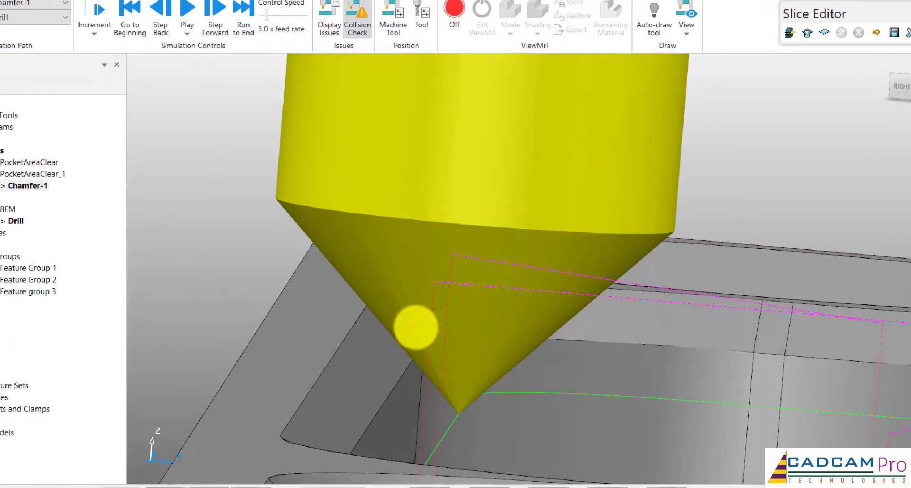
{"action": "left_click_drag", "start_coordinate": [393, 312], "coordinate": [548, 313]}
{"action": "left_click_drag", "start_coordinate": [363, 404], "coordinate": [538, 412]}
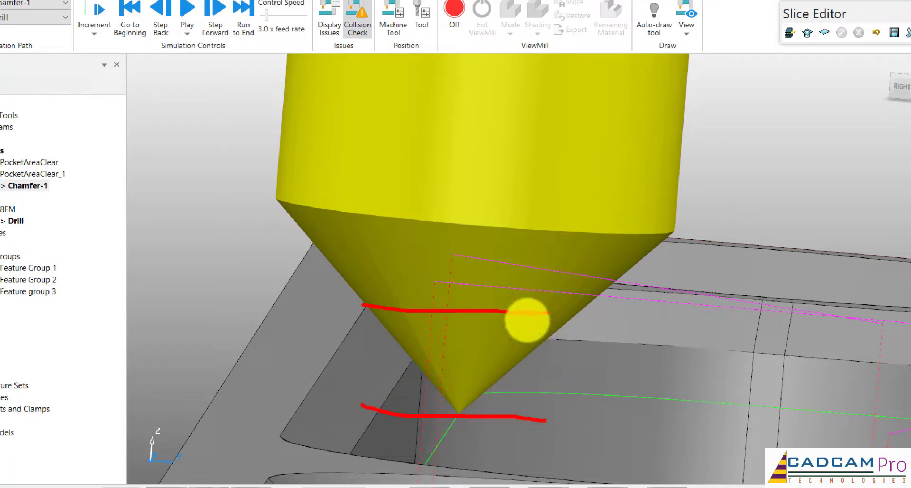
{"action": "mouse_move", "coordinate": [533, 309]}
{"action": "left_mouse_down"}
{"action": "mouse_move", "coordinate": [538, 404]}
{"action": "mouse_move", "coordinate": [519, 432]}
{"action": "left_mouse_up"}
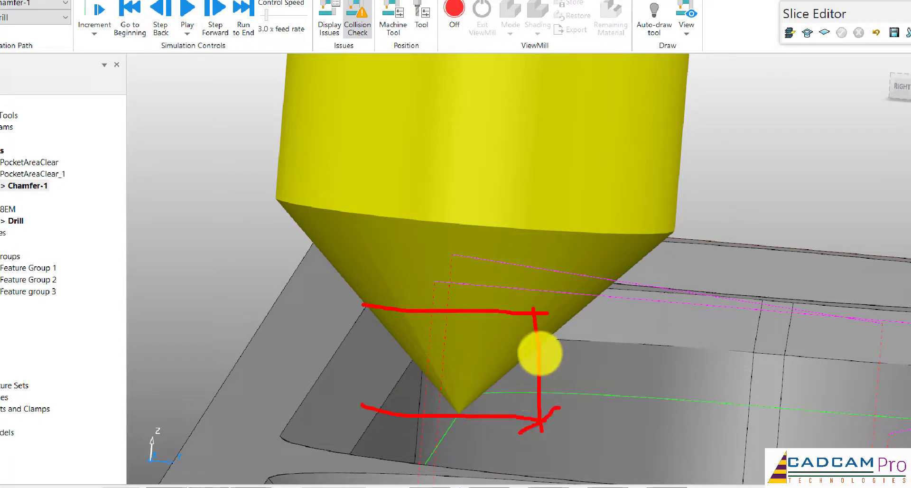
{"action": "left_click_drag", "start_coordinate": [546, 302], "coordinate": [516, 328]}
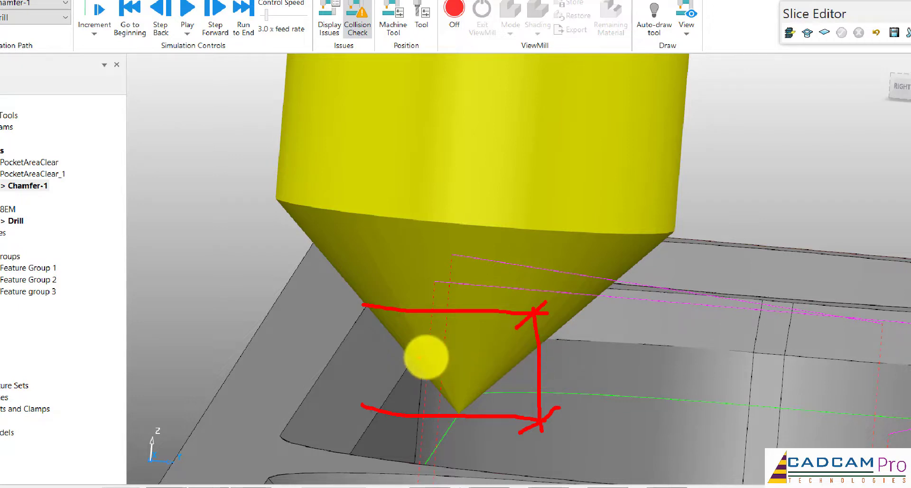
{"action": "left_click_drag", "start_coordinate": [414, 359], "coordinate": [592, 363]}
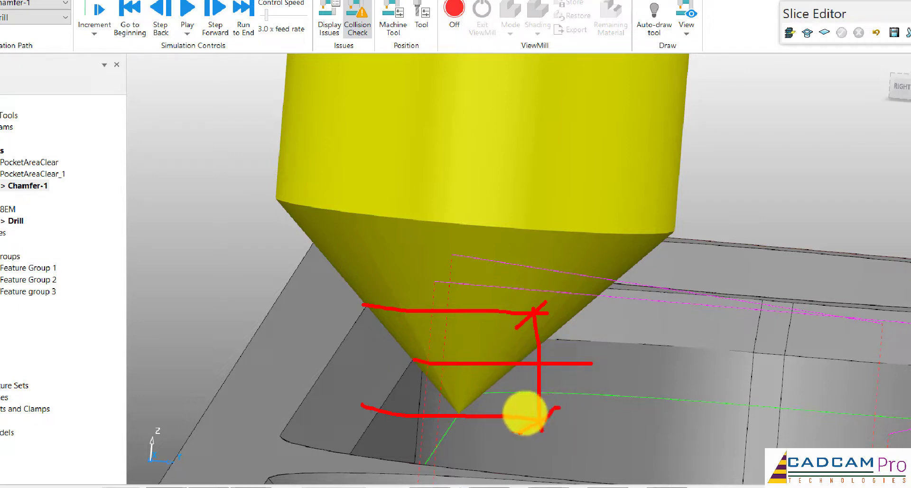
{"action": "left_click_drag", "start_coordinate": [524, 419], "coordinate": [602, 421]}
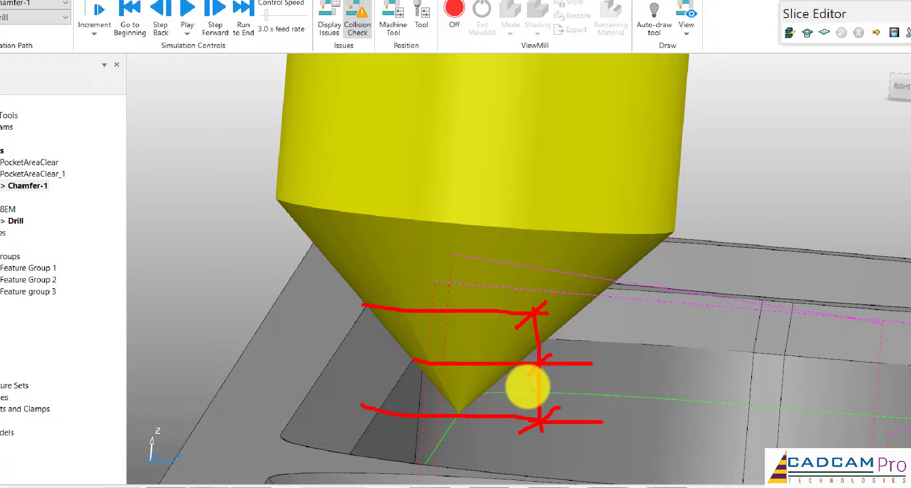
{"action": "key", "text": "Escape"}
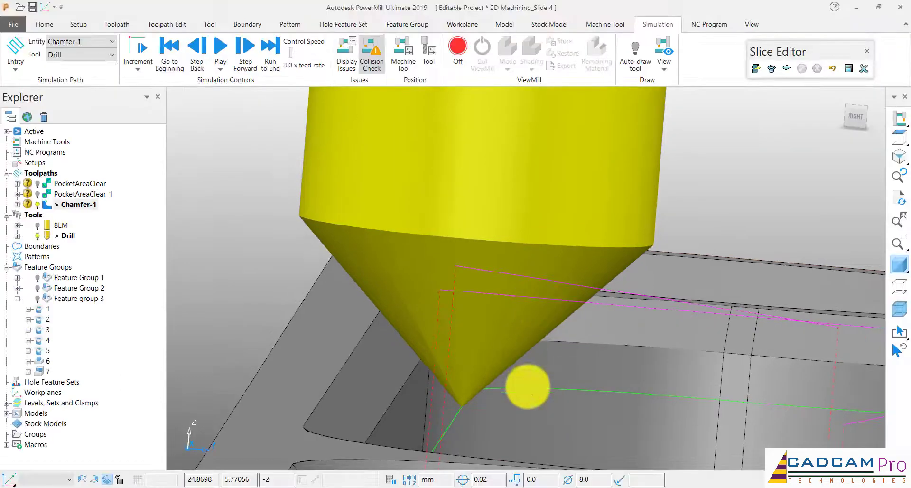
Play the rest of the Chamfer-1 simulation to its end and inspect the toolpath over the whole part
{"action": "scroll", "coordinate": [508, 259], "scroll_direction": "down", "scroll_amount": 6}
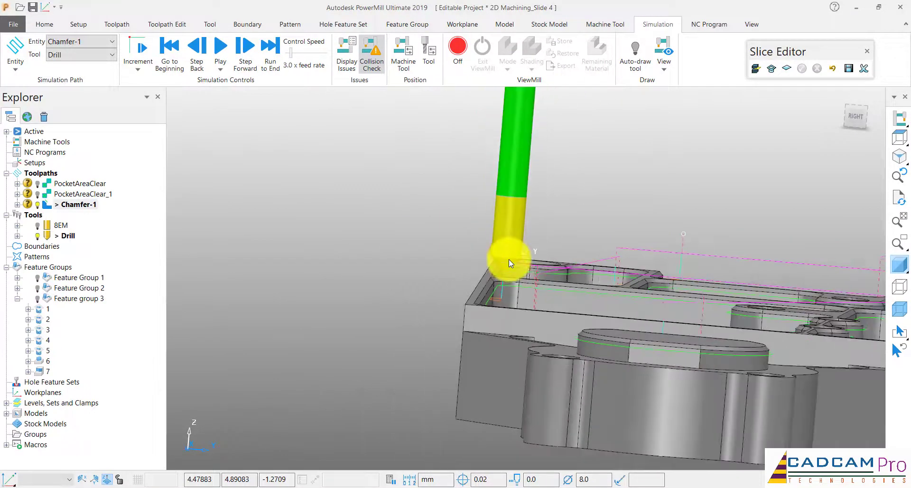
{"action": "middle_click_drag", "start_coordinate": [508, 259], "coordinate": [509, 259]}
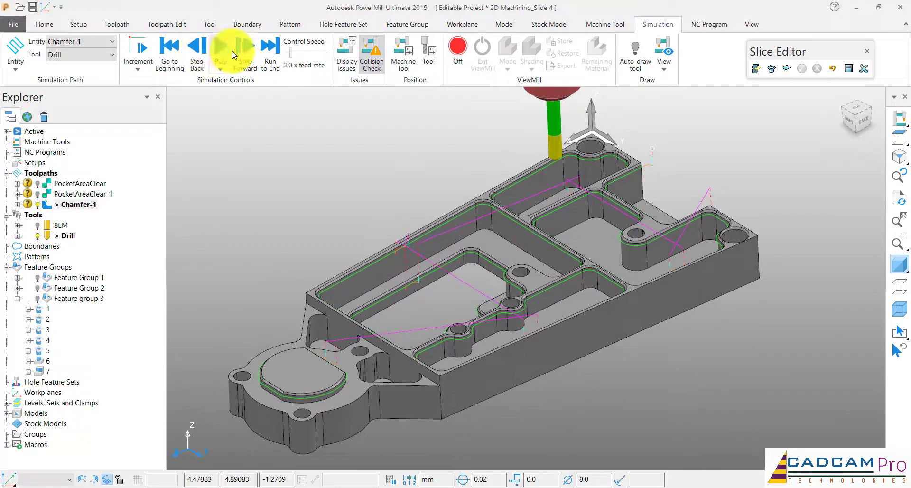
{"action": "left_click", "coordinate": [221, 50]}
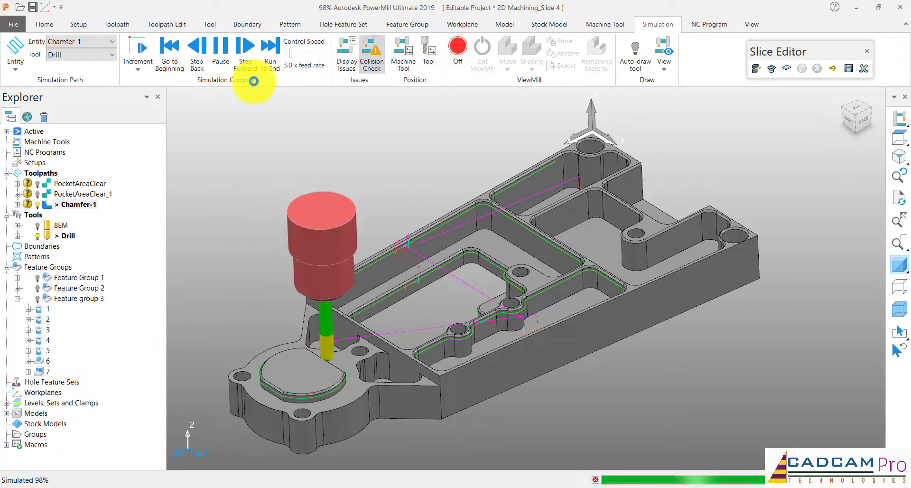
{"action": "scroll", "coordinate": [518, 138], "scroll_direction": "down", "scroll_amount": 3}
{"action": "scroll", "coordinate": [518, 138], "scroll_direction": "up", "scroll_amount": 1}
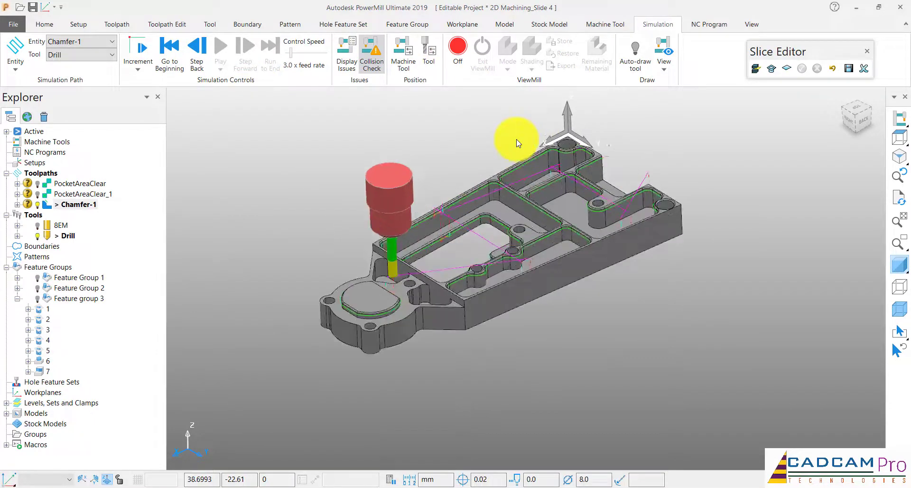
{"action": "middle_click_drag", "start_coordinate": [457, 126], "coordinate": [459, 122]}
{"action": "scroll", "coordinate": [493, 213], "scroll_direction": "down", "scroll_amount": 2}
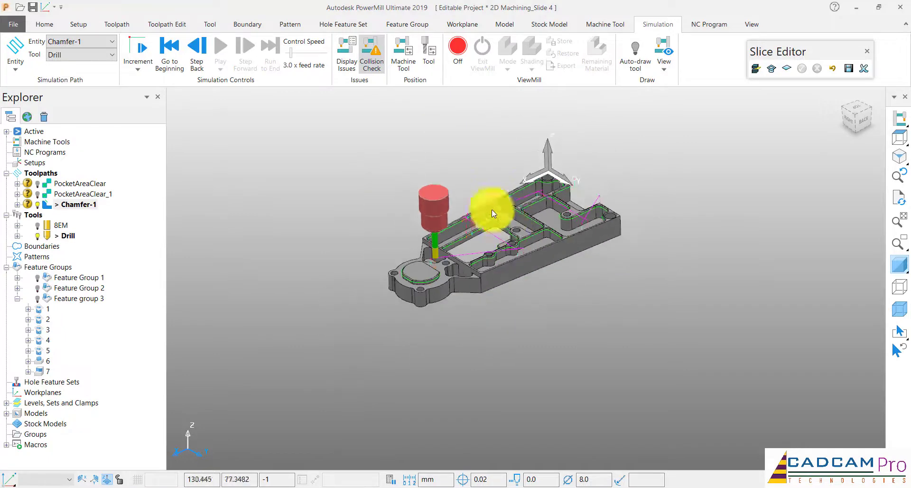